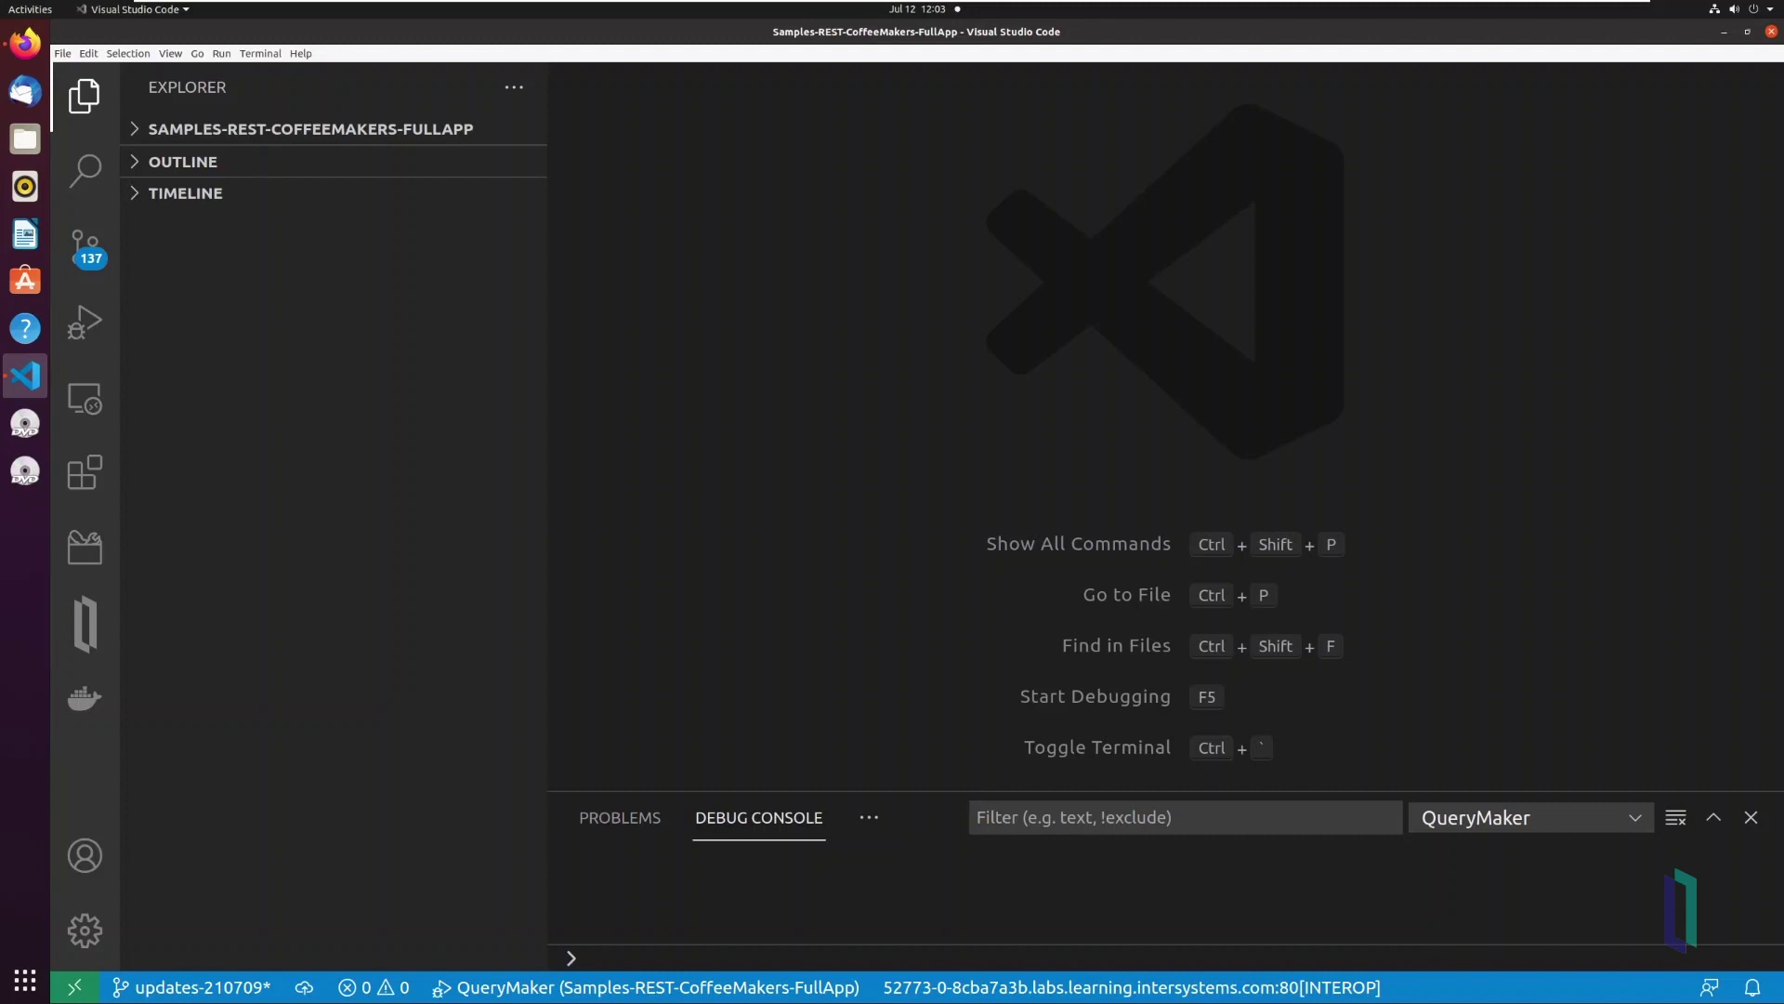
# - Open launch.json from the Explorer tree
pyautogui.press('Right')
pyautogui.press('Down')
pyautogui.press('Right')
pyautogui.press('Down')
pyautogui.press('Return')
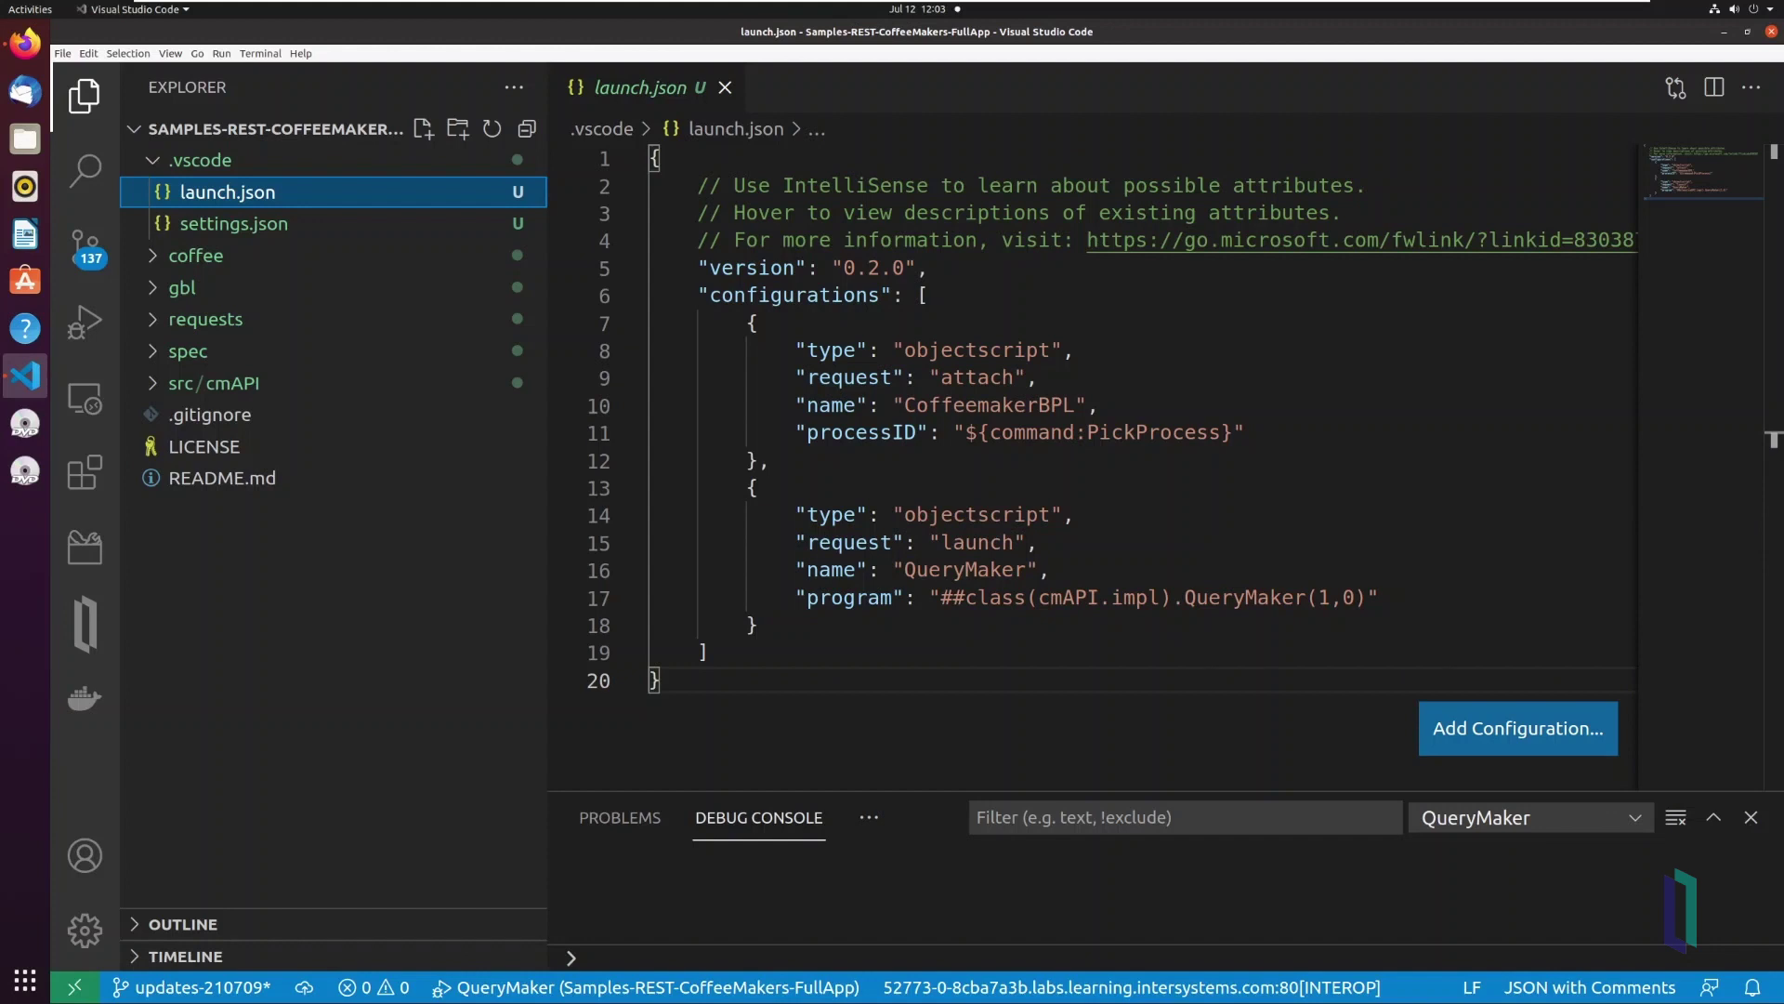
# - Debug QueryMaker with cm.CoffeemakerID and cm.Name watches, stepping to line 121
pyautogui.click(84, 321)
pyautogui.press('F5')
pyautogui.write('63')
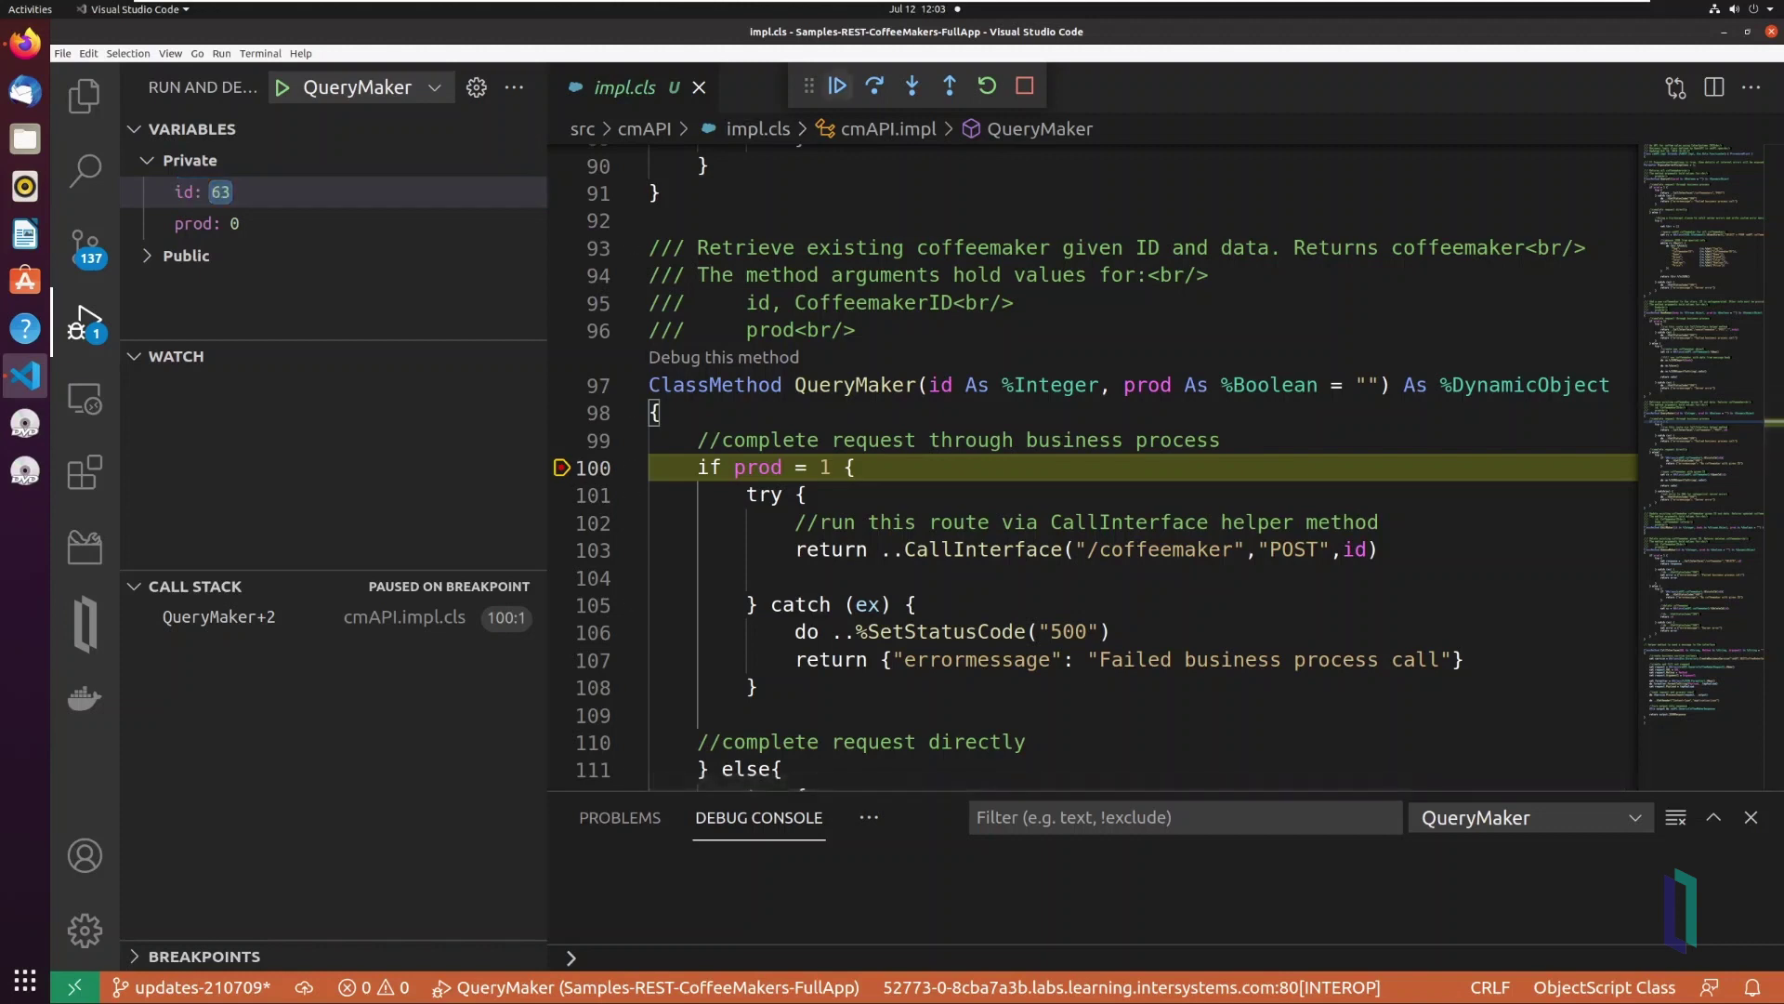
pyautogui.press('F10')
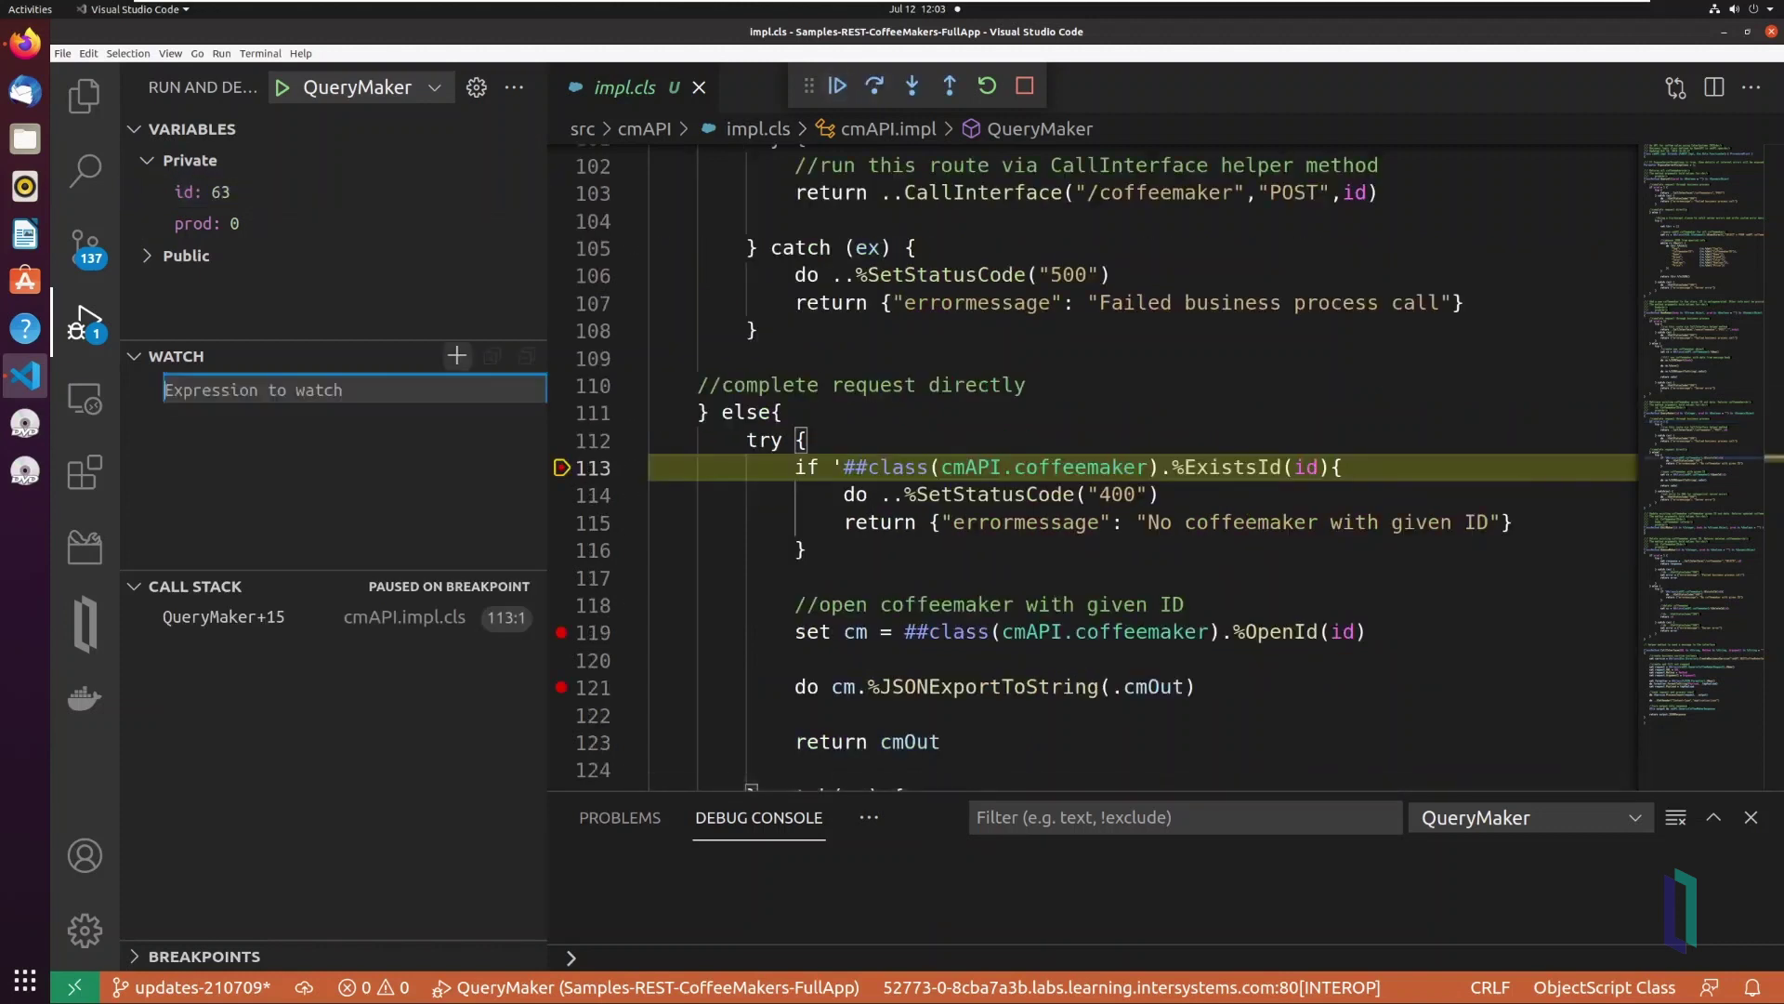
pyautogui.write('cm.CoffeemakerID')
pyautogui.press('Return')
pyautogui.write('cm.Name')
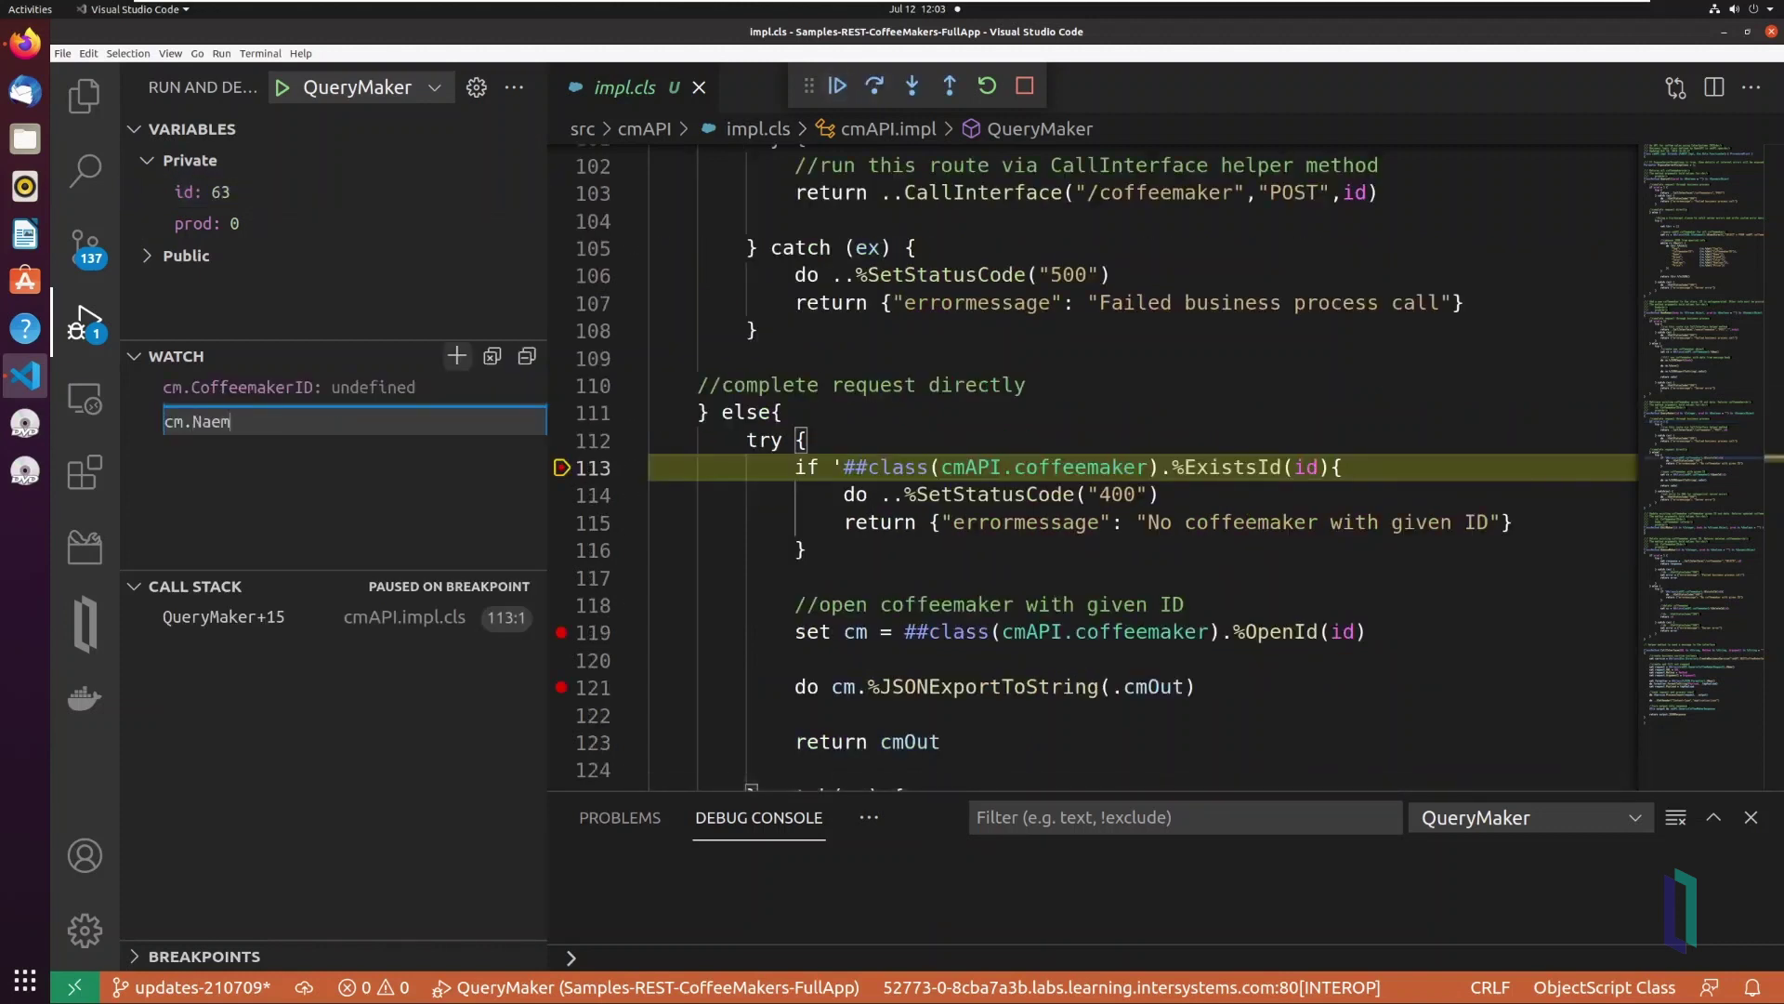
pyautogui.press('Return')
pyautogui.press('F10')
pyautogui.press('F10')
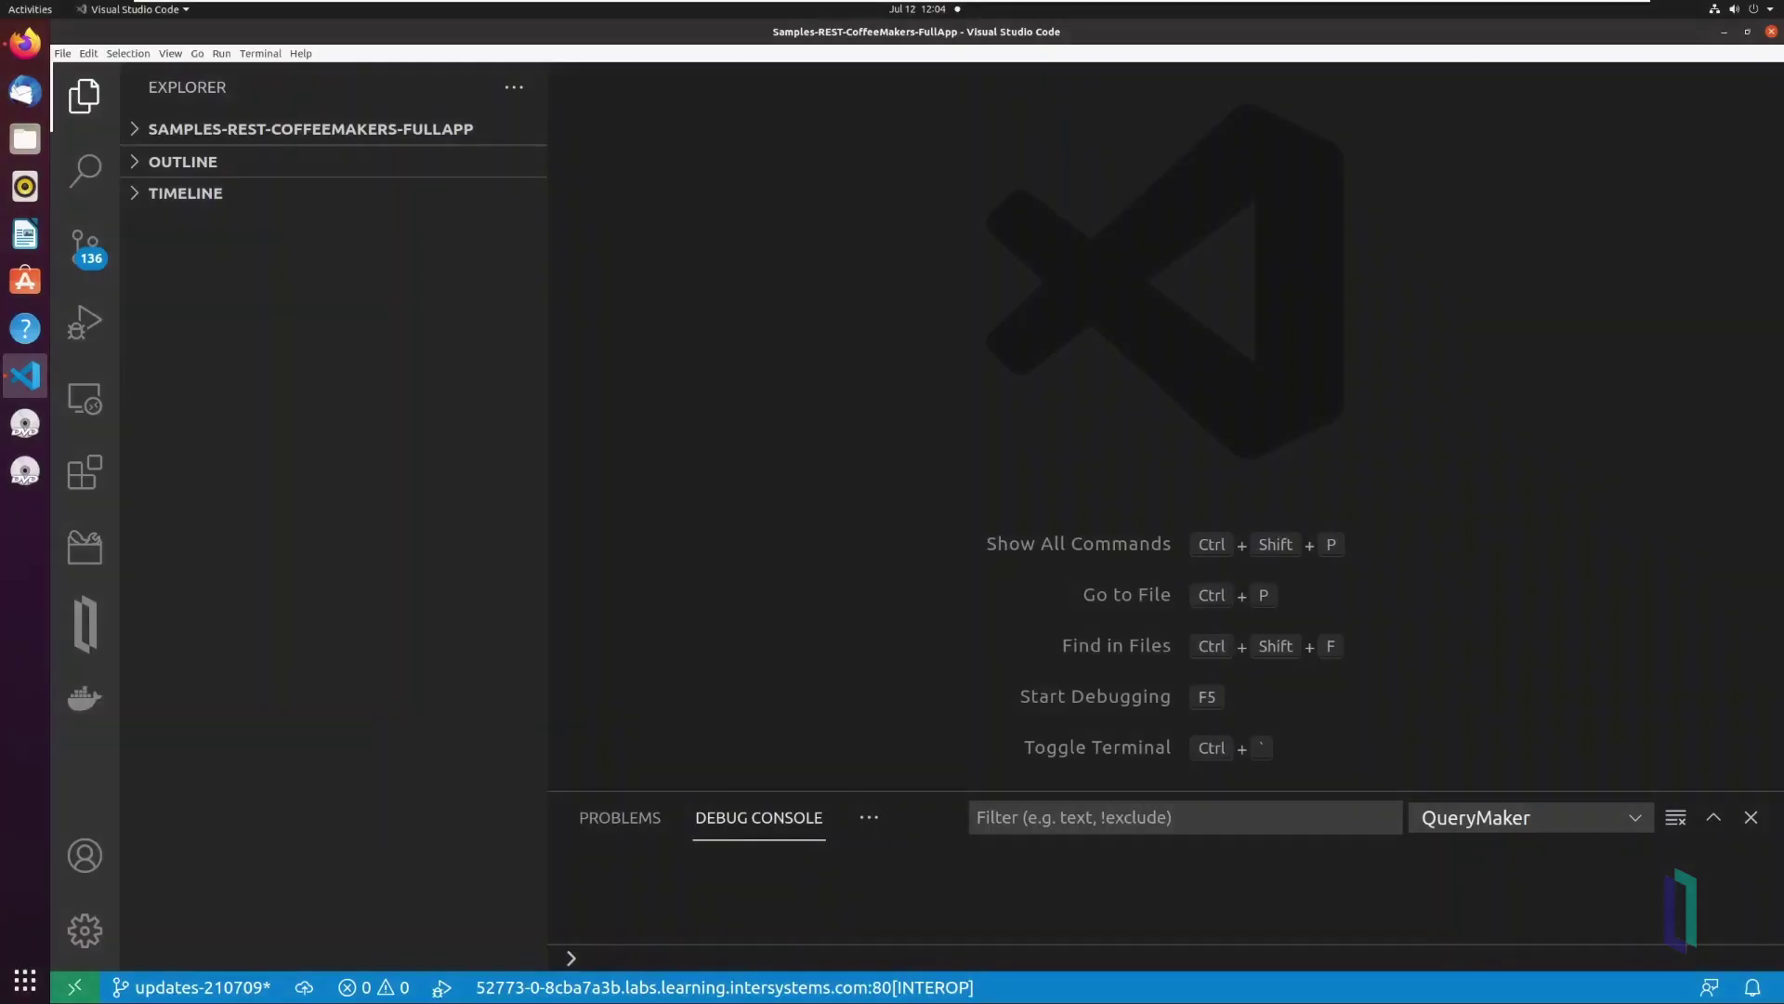
# - Check the InterSystems extensions, then open .vscode/settings.json showing the INTEROP connection
pyautogui.click(85, 471)
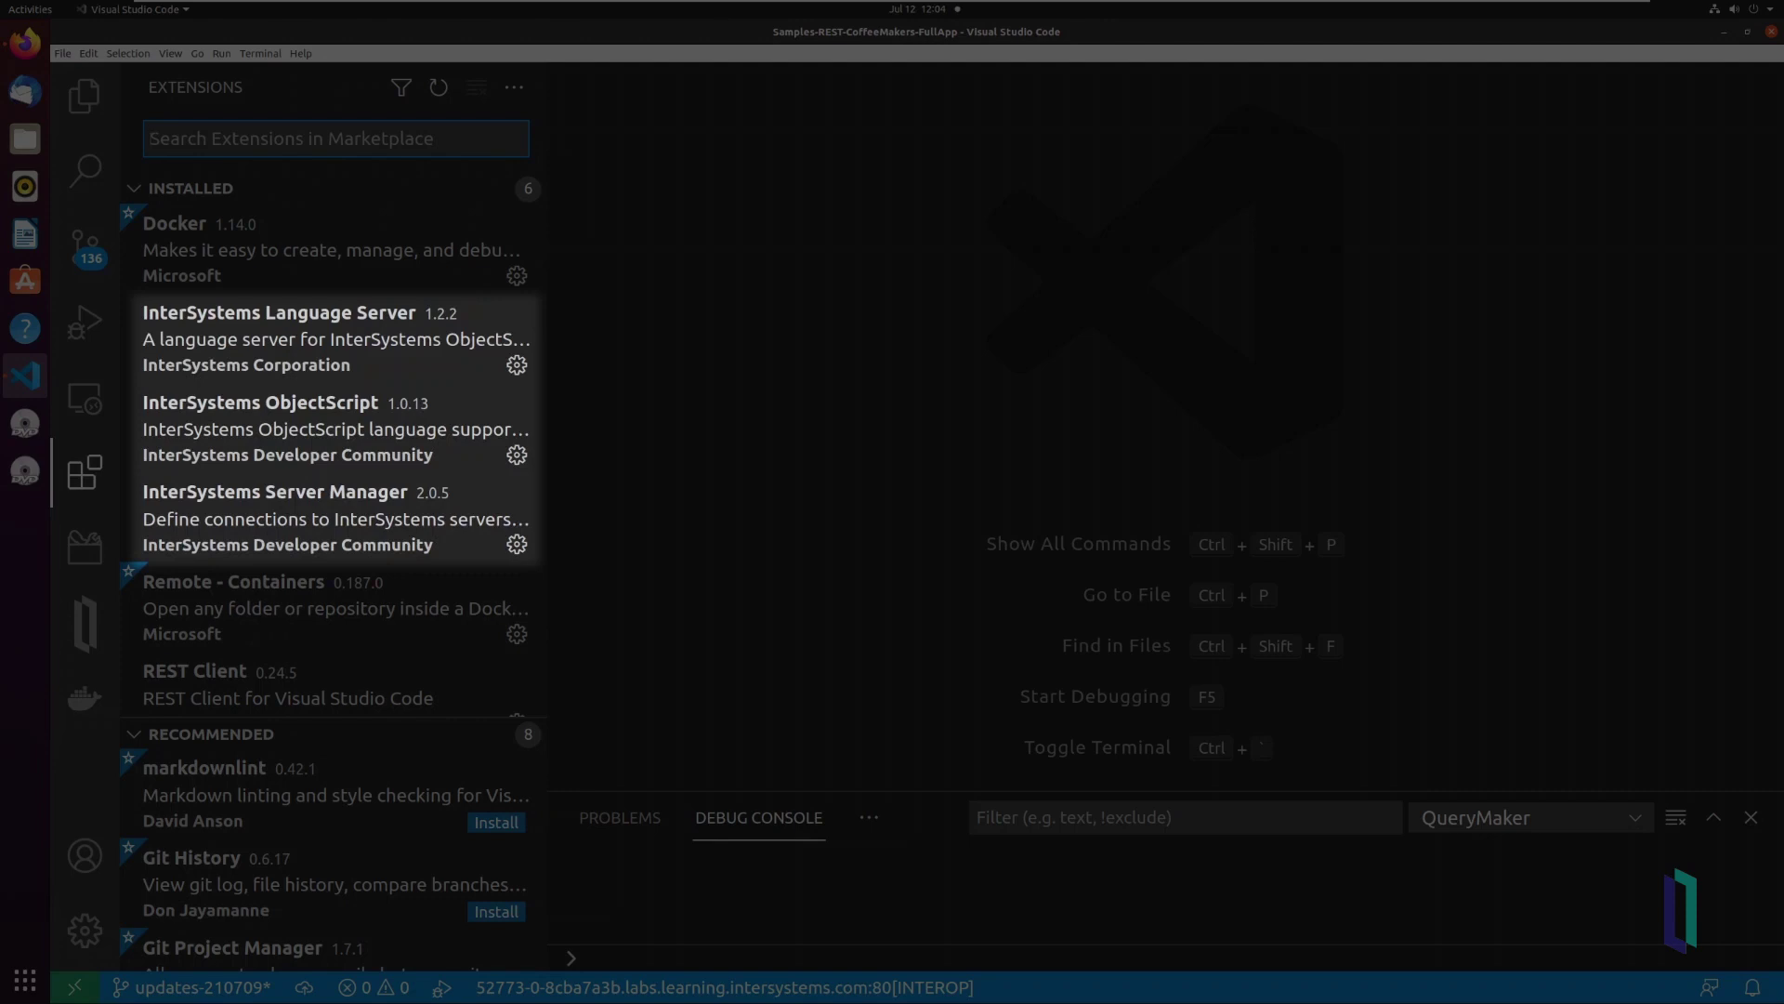
pyautogui.hotkey('ctrl', 'shift', 'e')
pyautogui.press('Right')
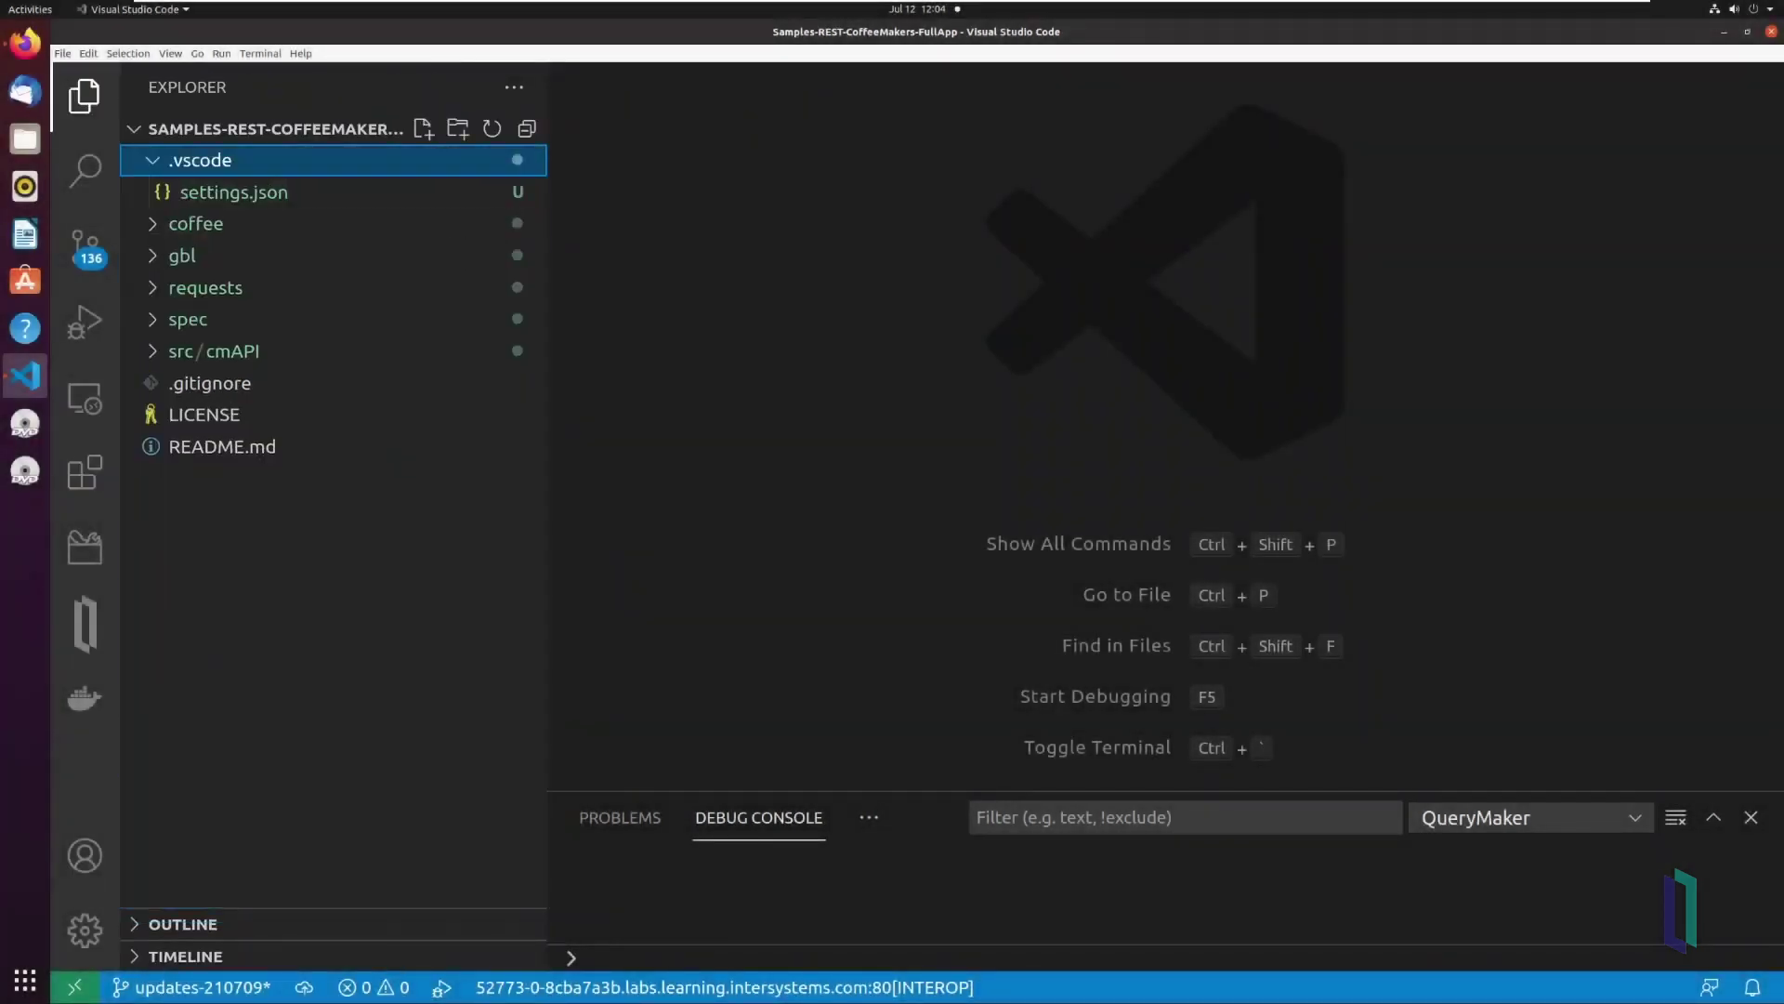
pyautogui.press('Down')
pyautogui.press('Return')
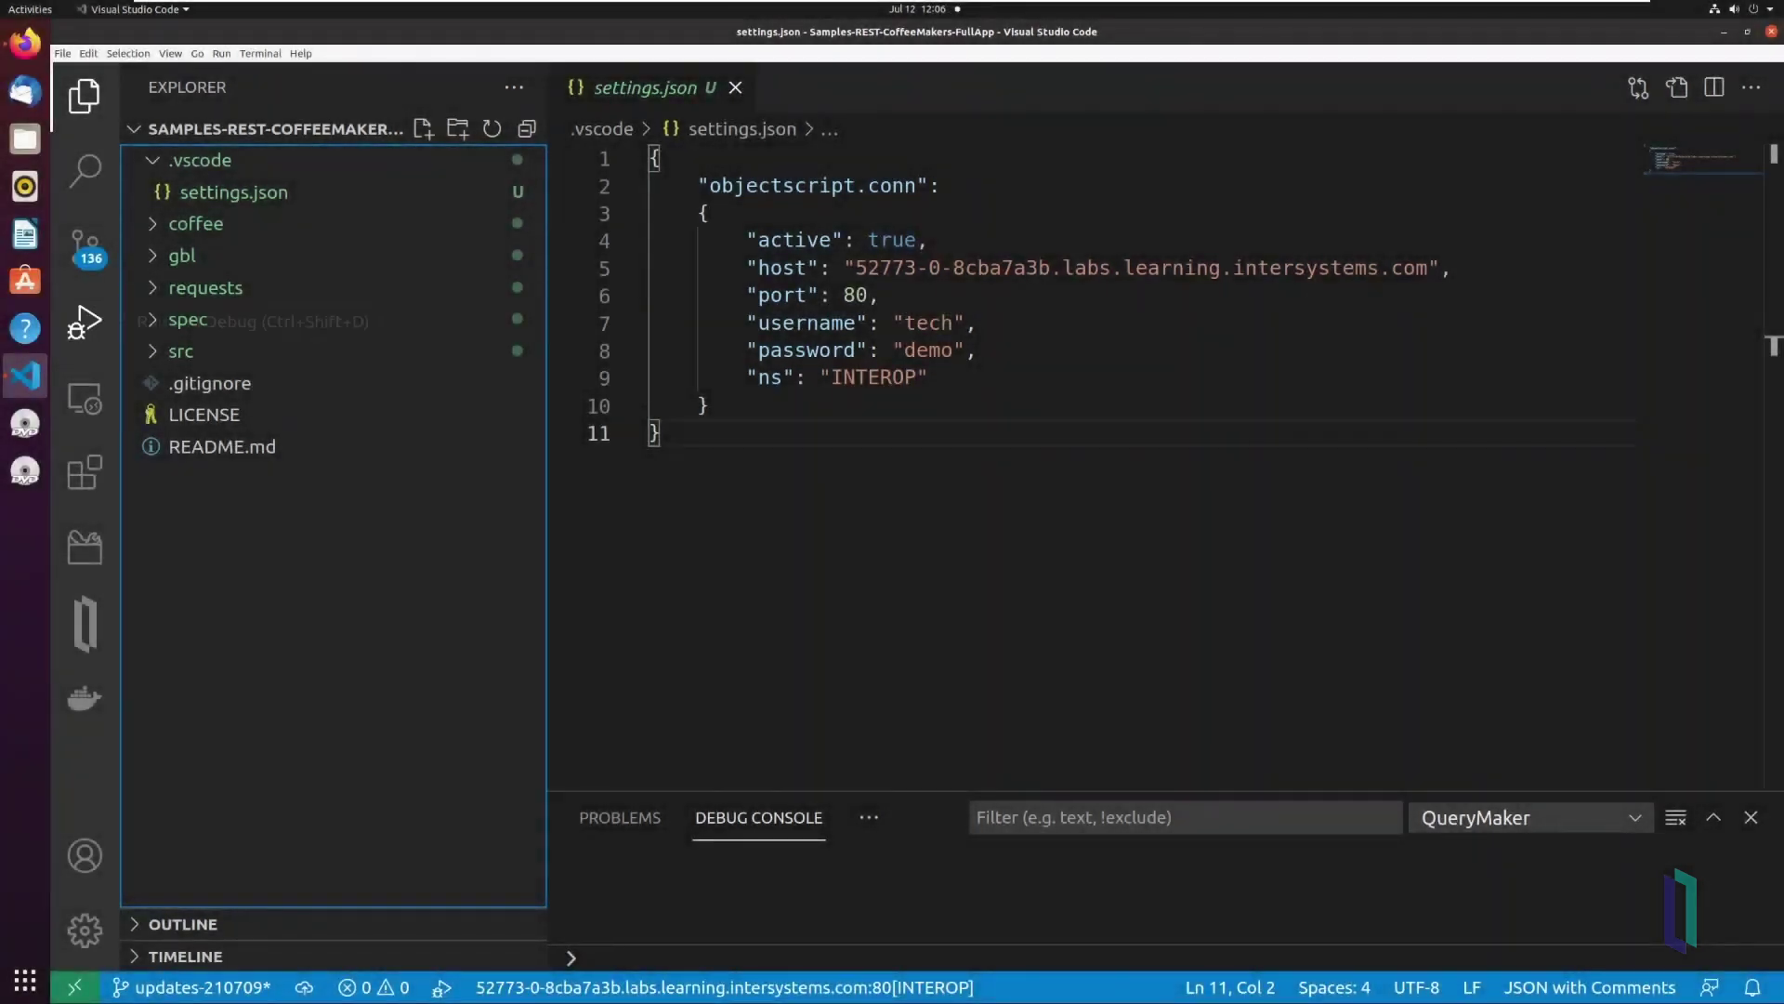
# - Create launch.json with the ObjectScript Debug environment, producing the XDebug configuration
pyautogui.click(81, 324)
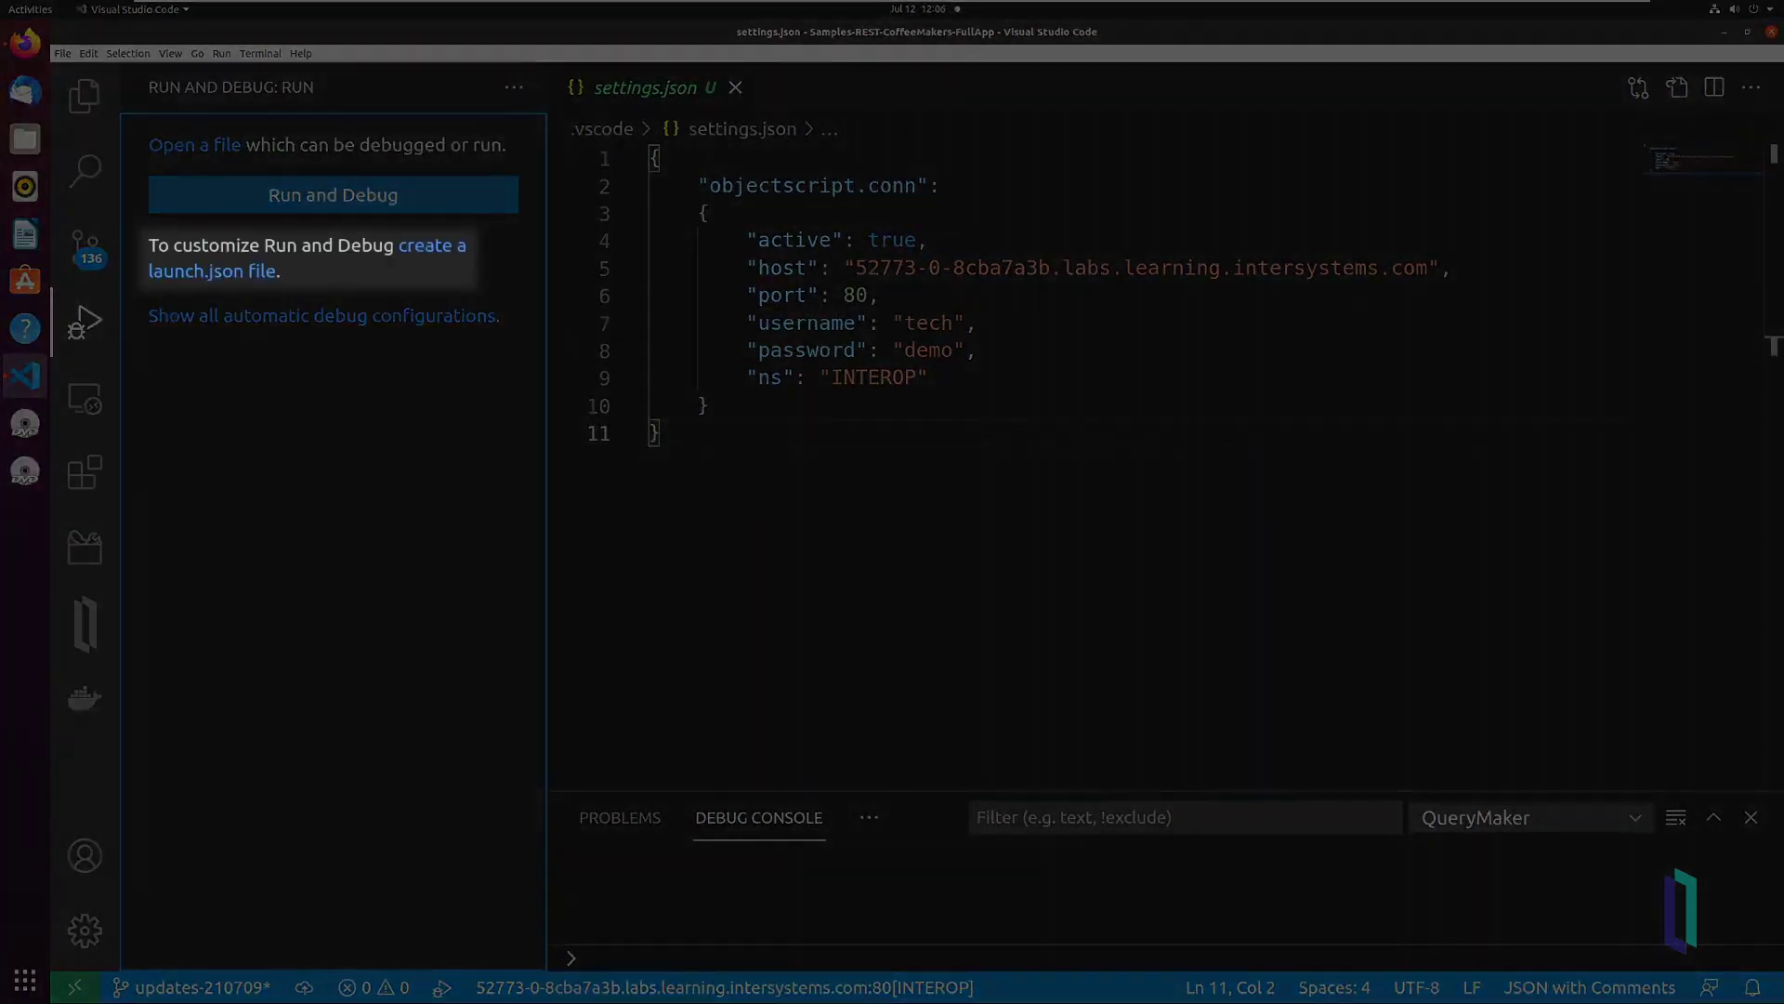
pyautogui.press('F5')
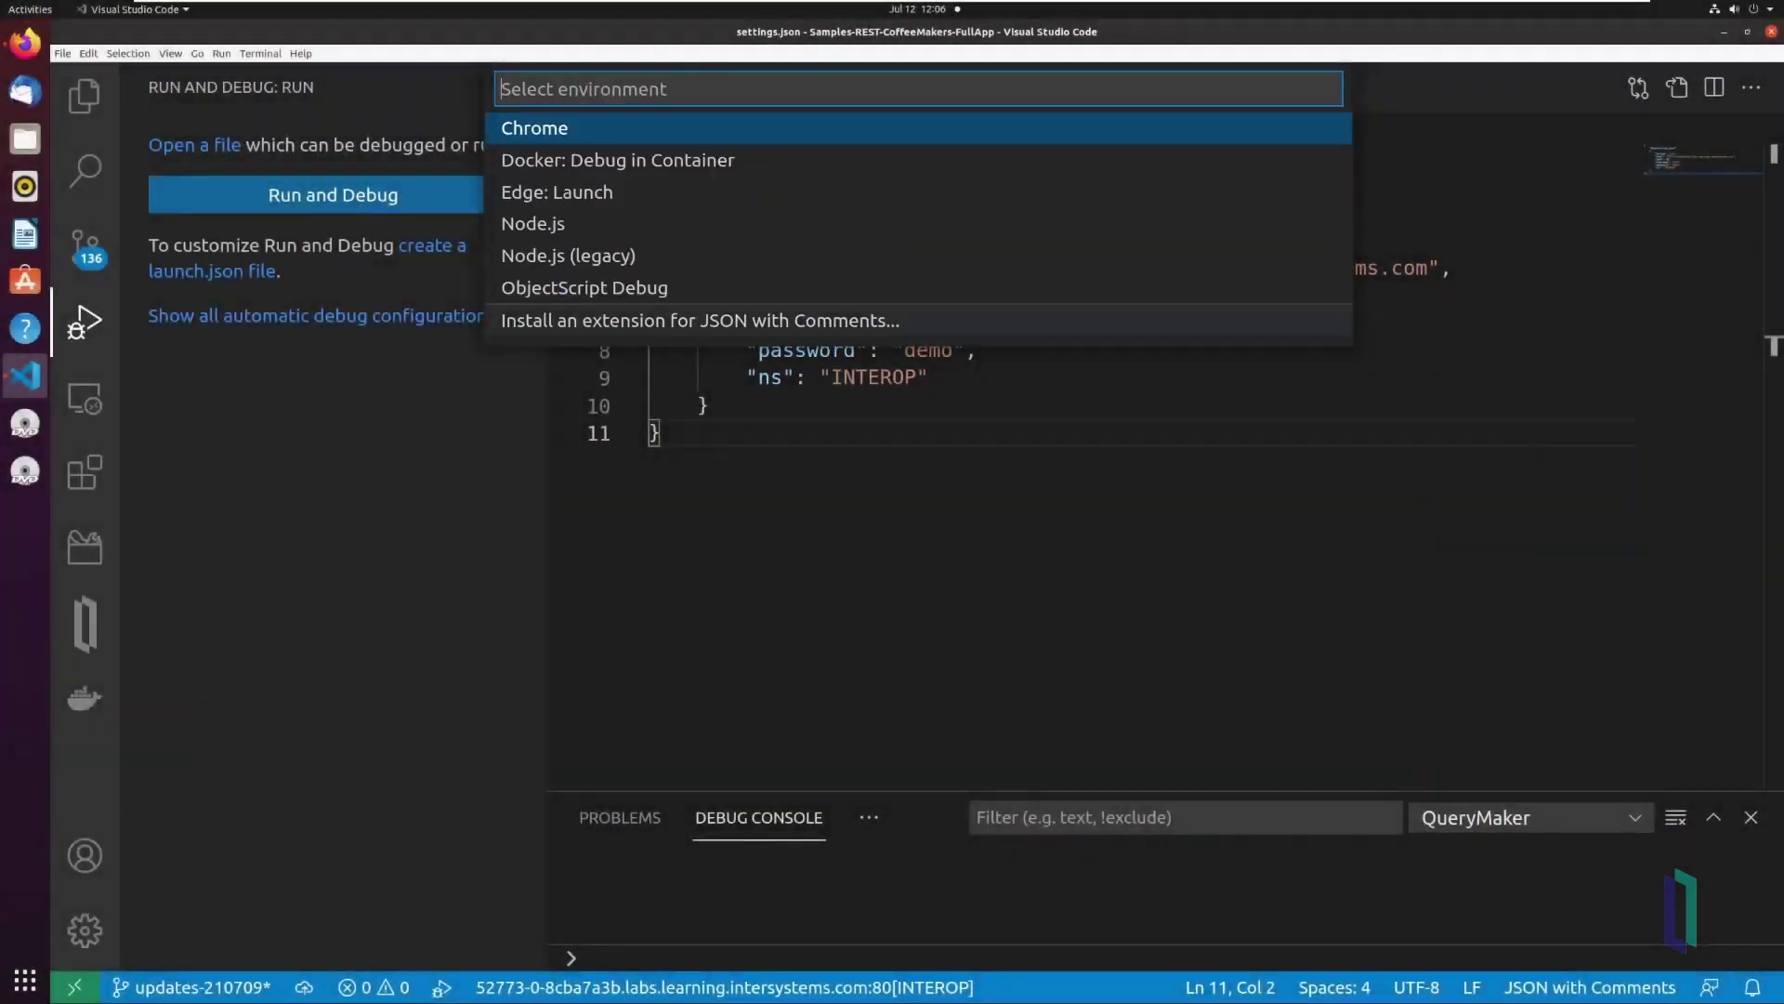
pyautogui.press('Down')
pyautogui.press('Down')
pyautogui.press('Down')
pyautogui.press('Return')
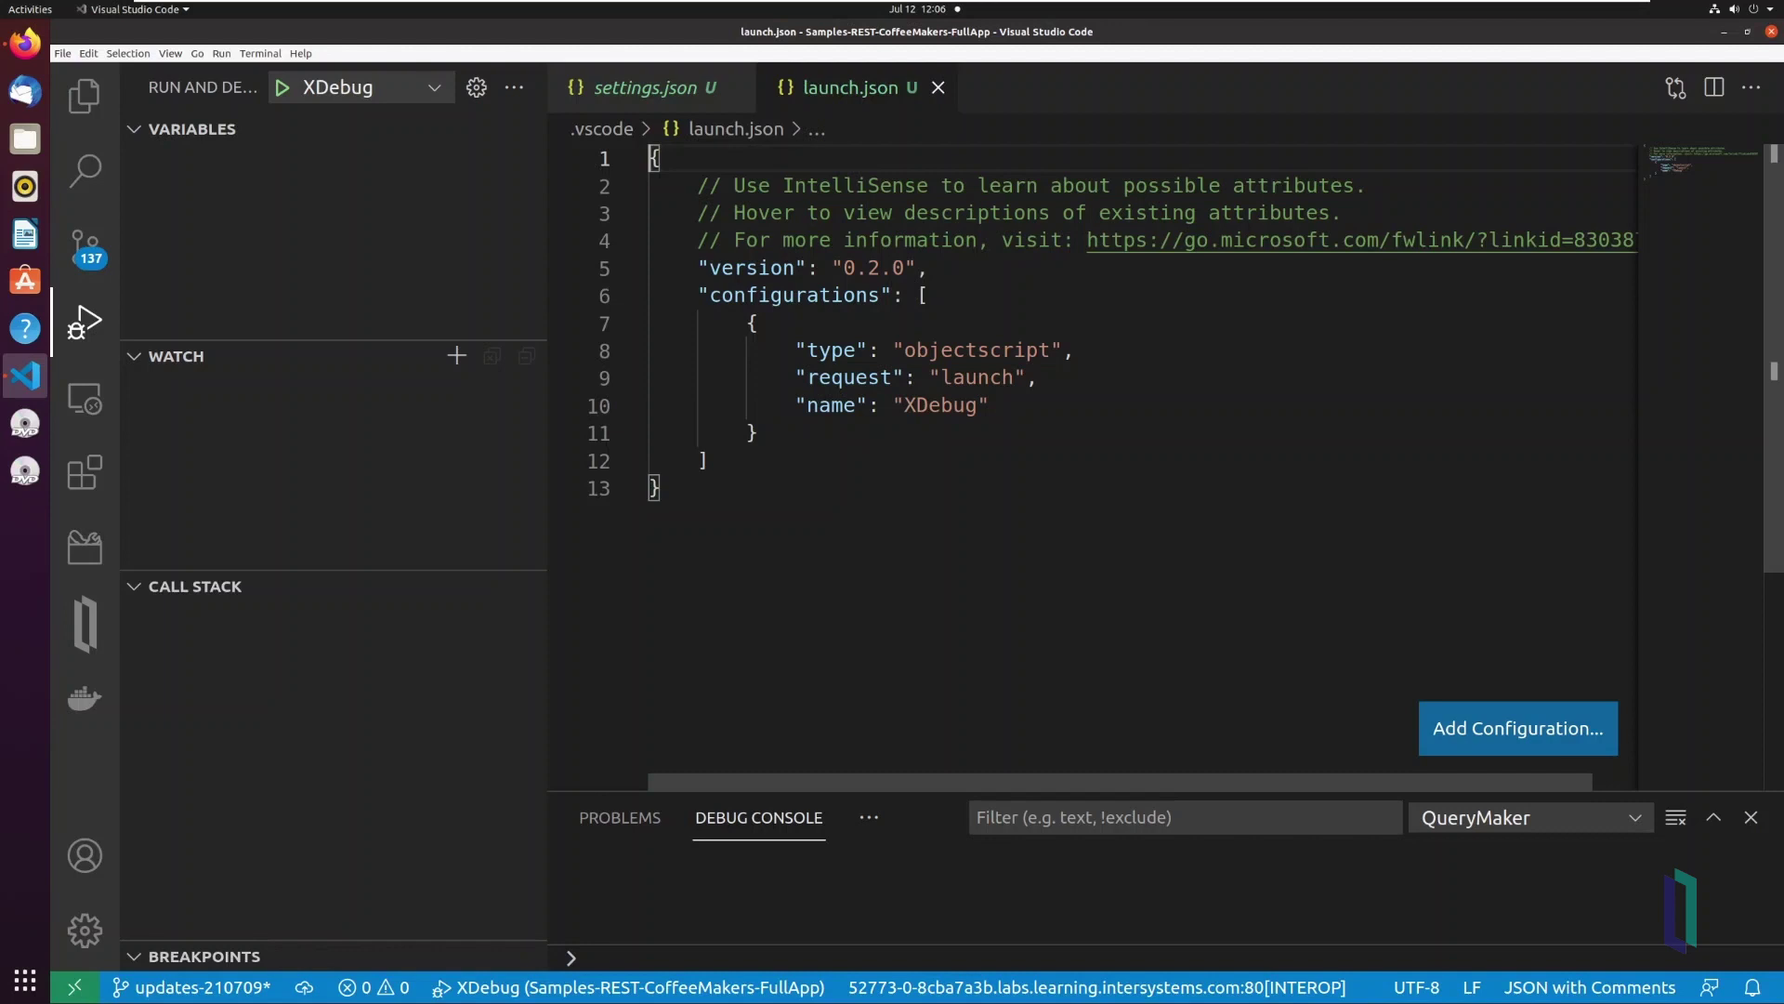
# - Rename XDebug to QueryMaker, add program ##class(cmAPI.impl).QueryMaker(1,0), and save
pyautogui.doubleClick(941, 404)
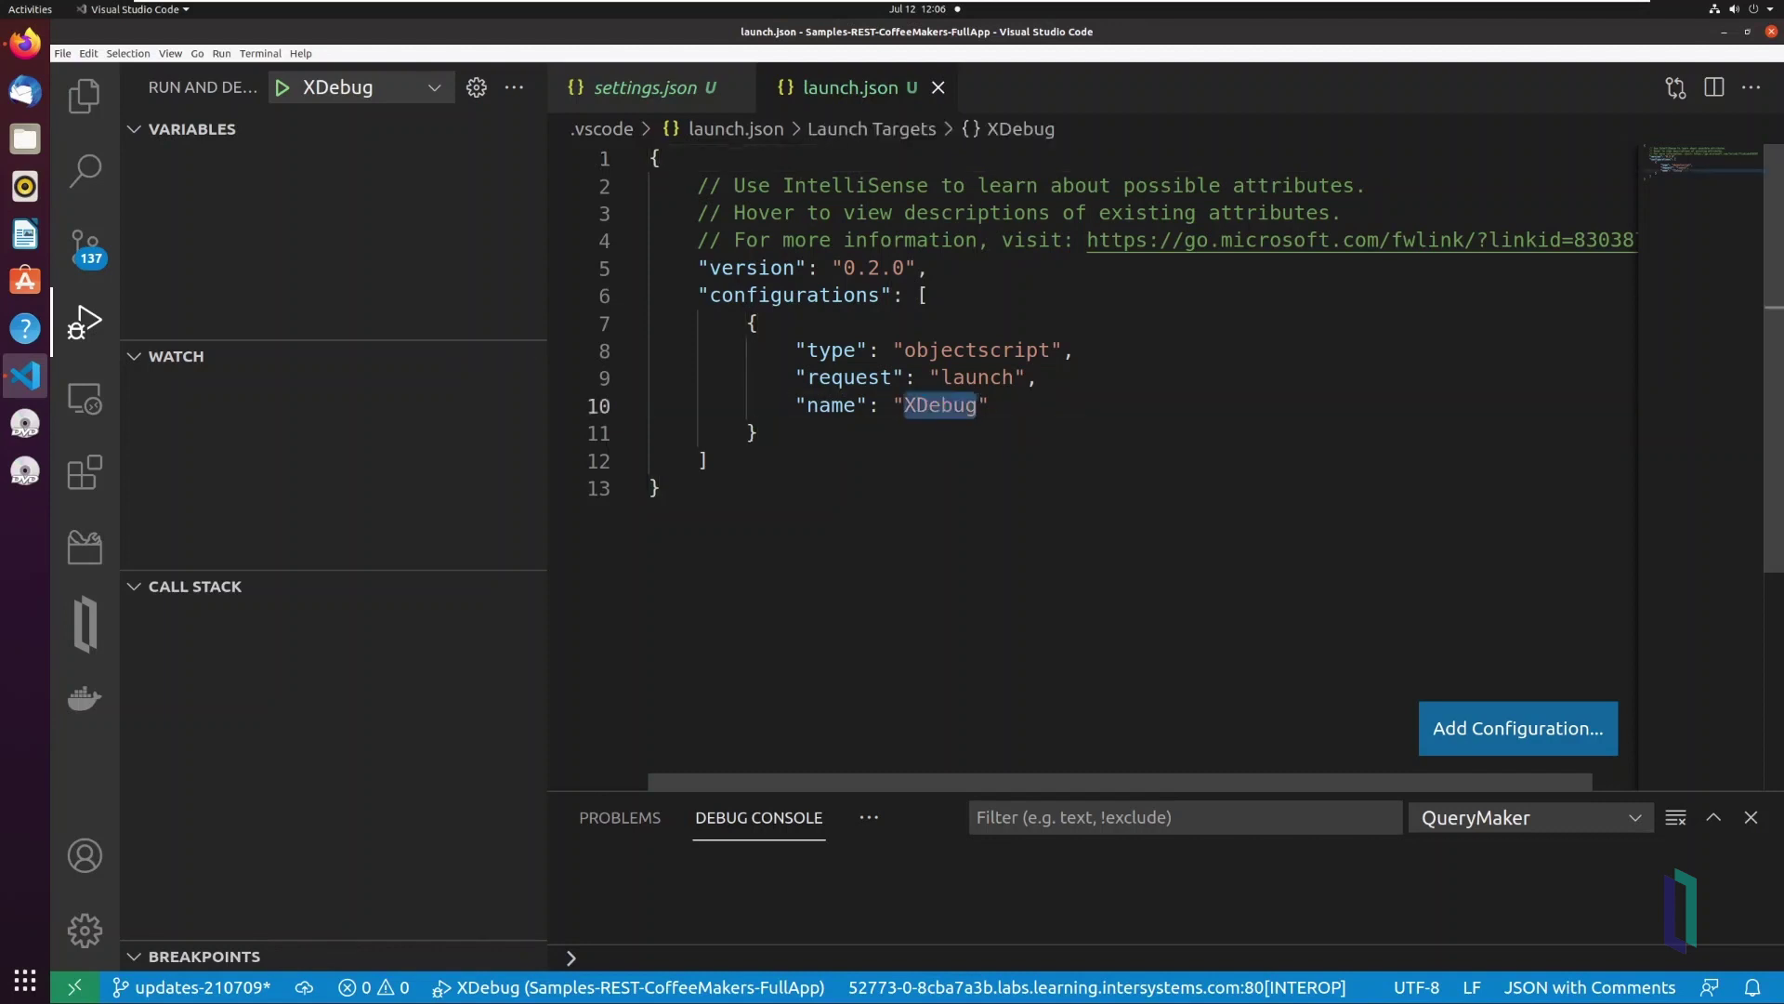
pyautogui.write('QueryMaker')
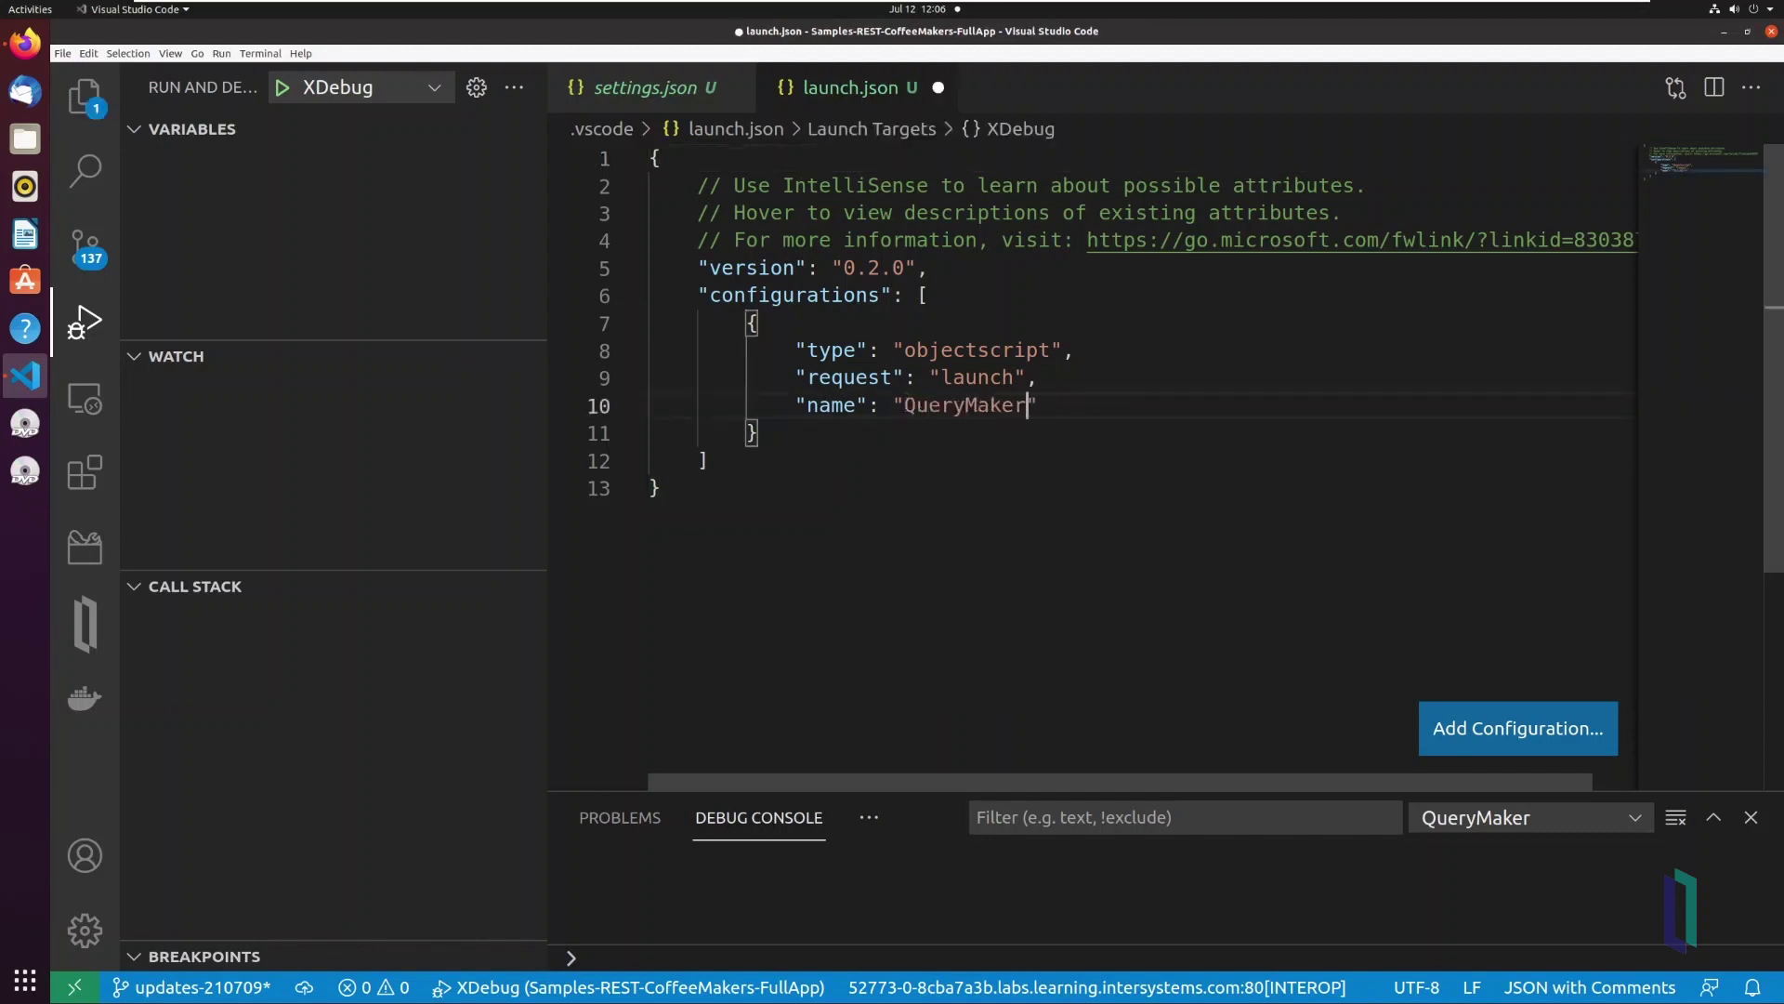
pyautogui.press('End')
pyautogui.write(',')
pyautogui.press('Return')
pyautogui.write('"pr')
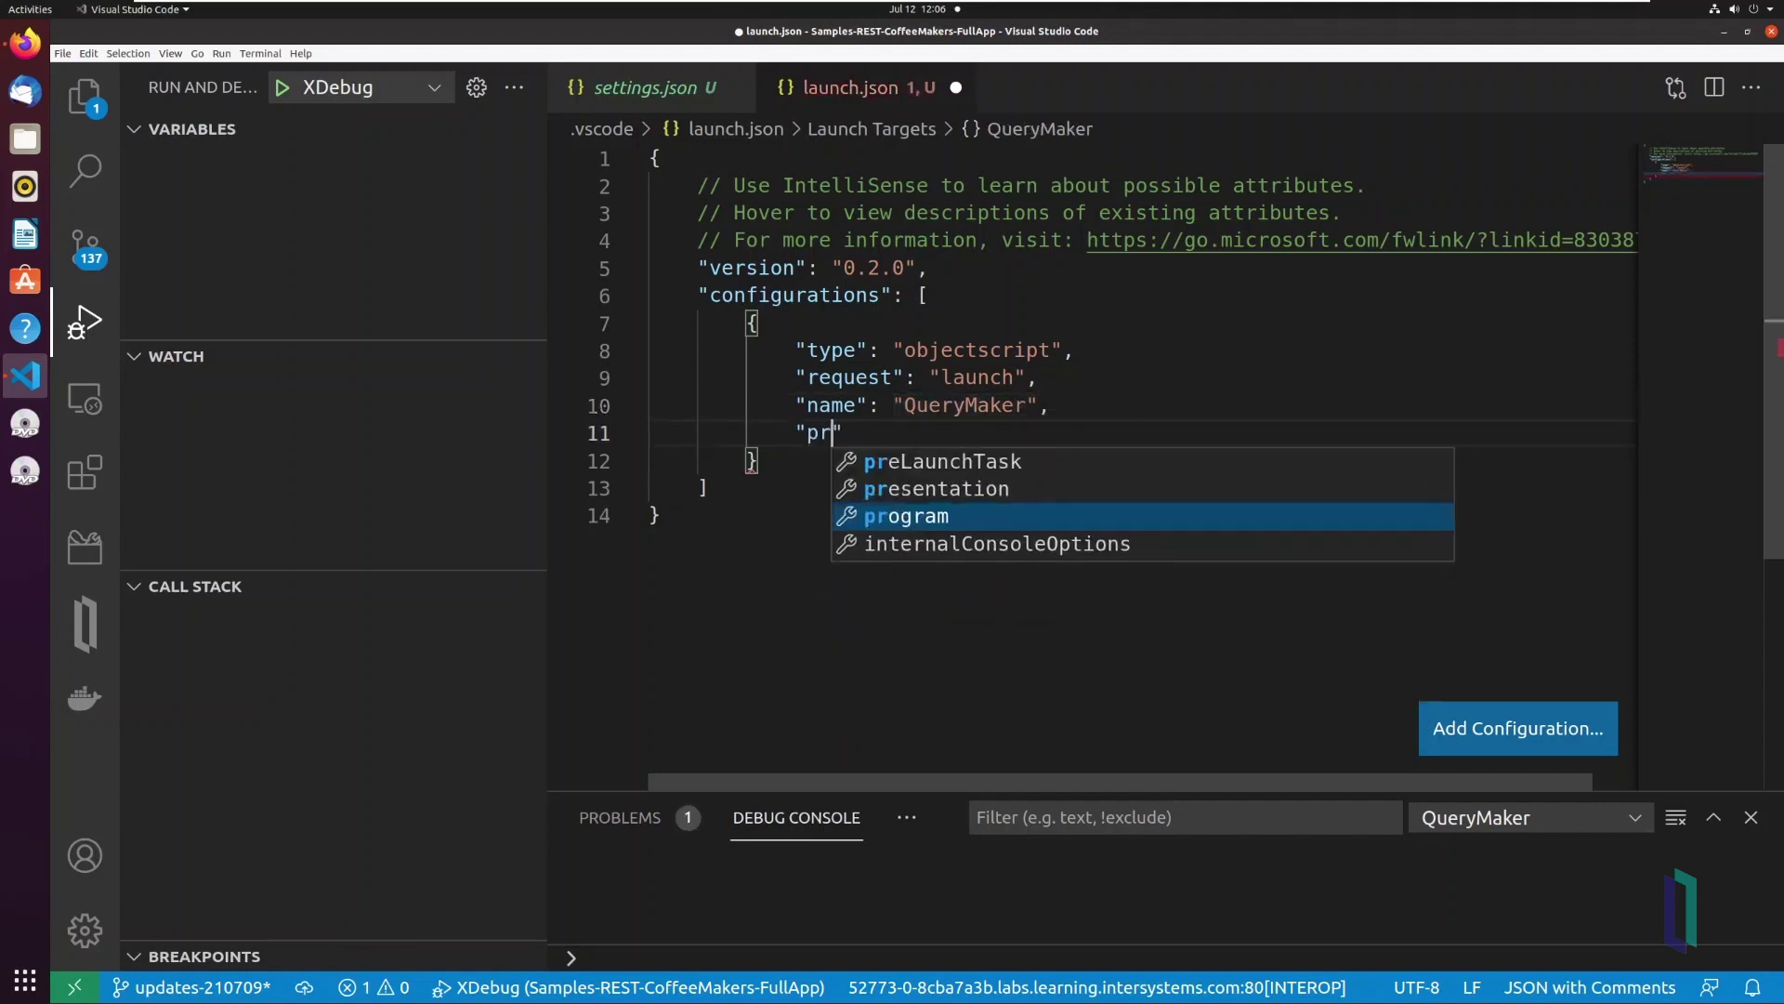
pyautogui.write('ogr')
pyautogui.press('Return')
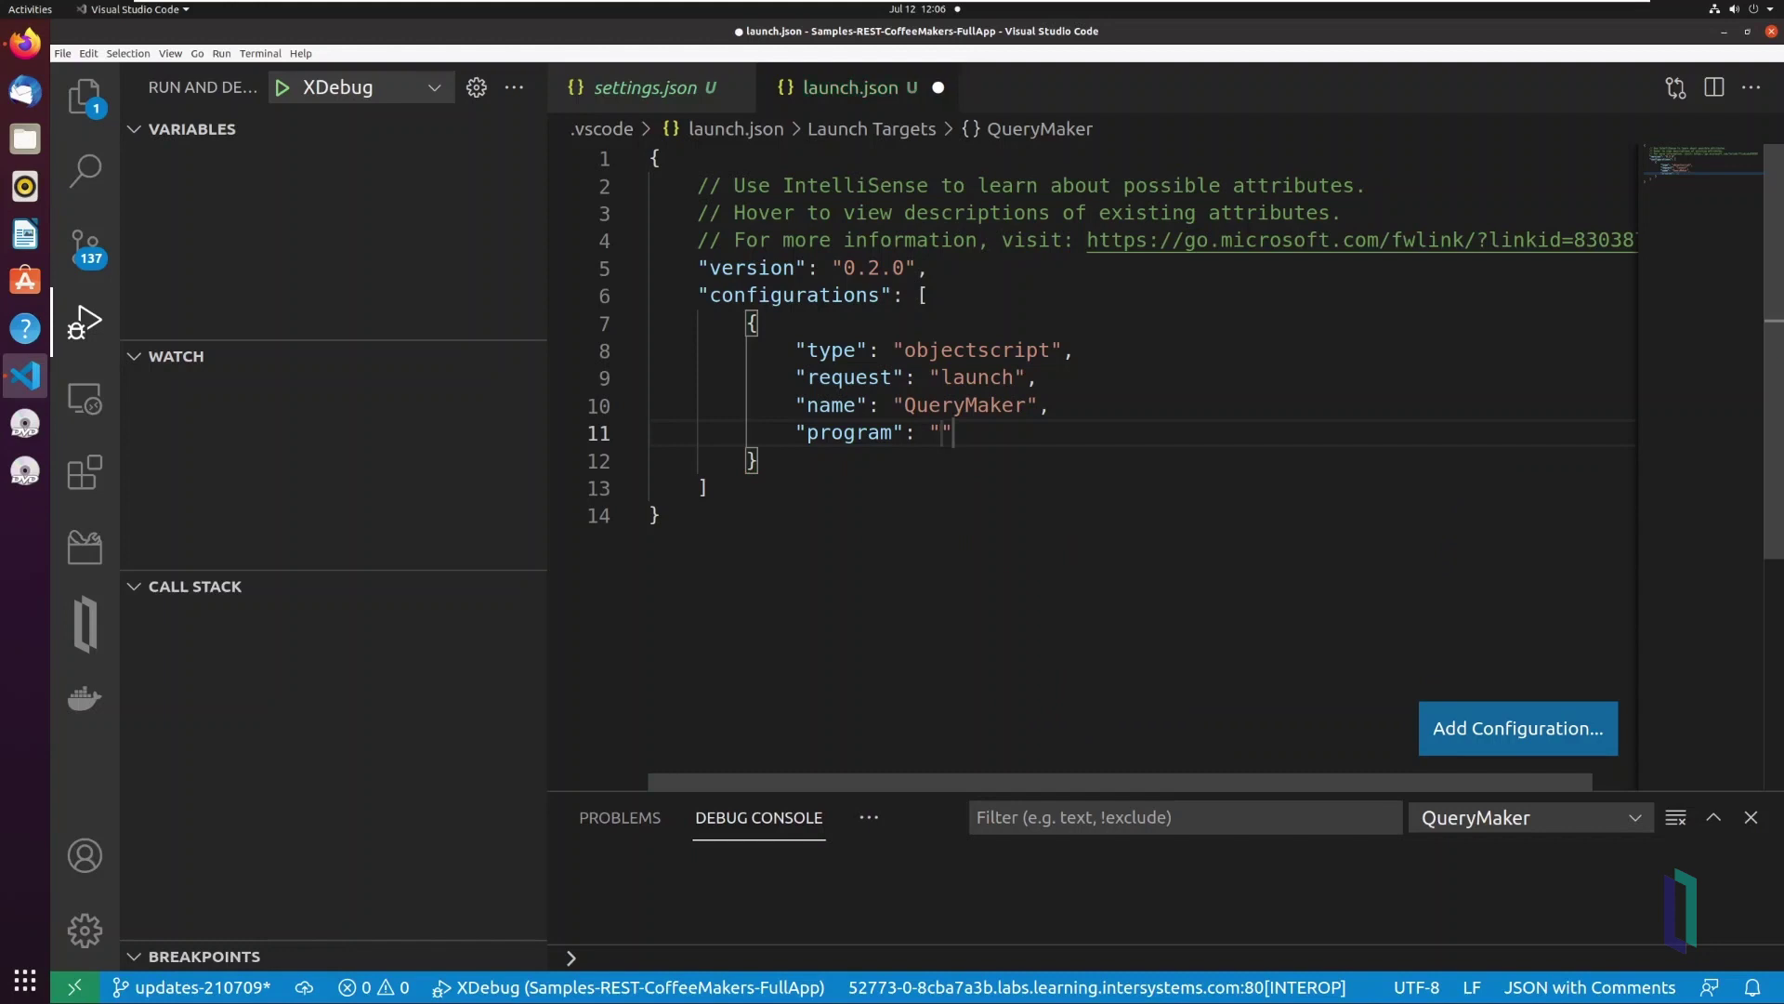
pyautogui.write('##')
pyautogui.write('class(cm')
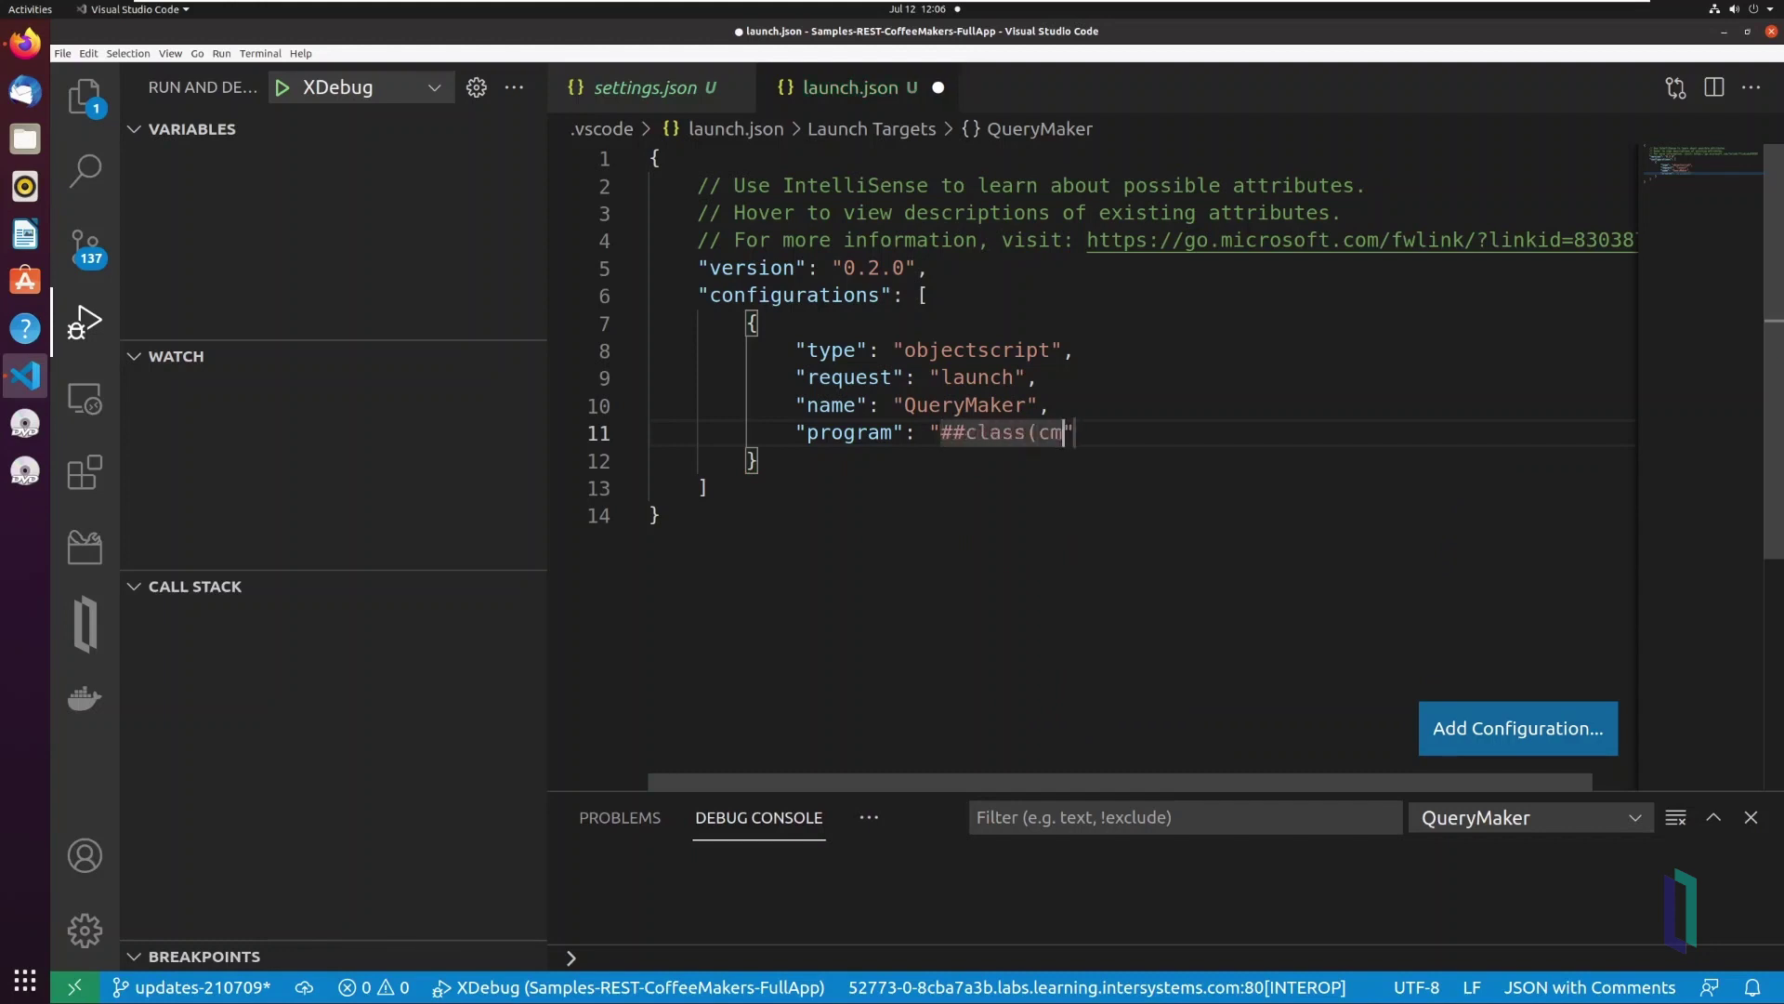
pyautogui.write('API.im')
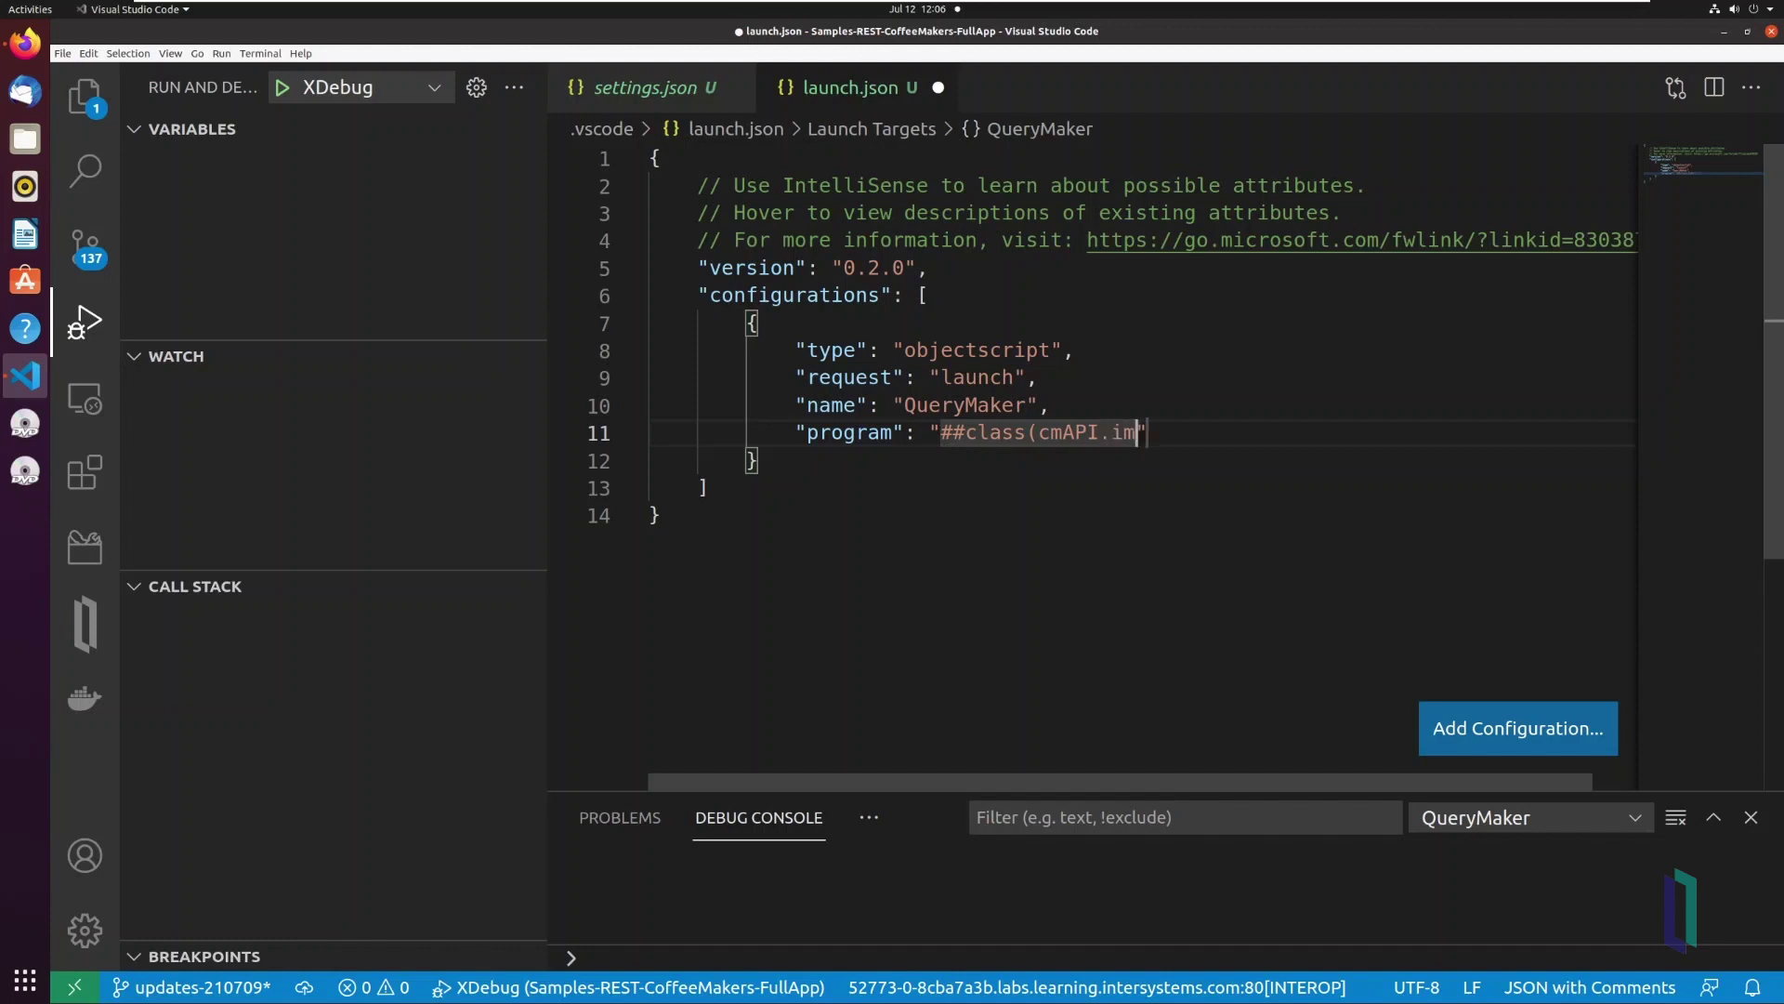
pyautogui.write('pl).Query')
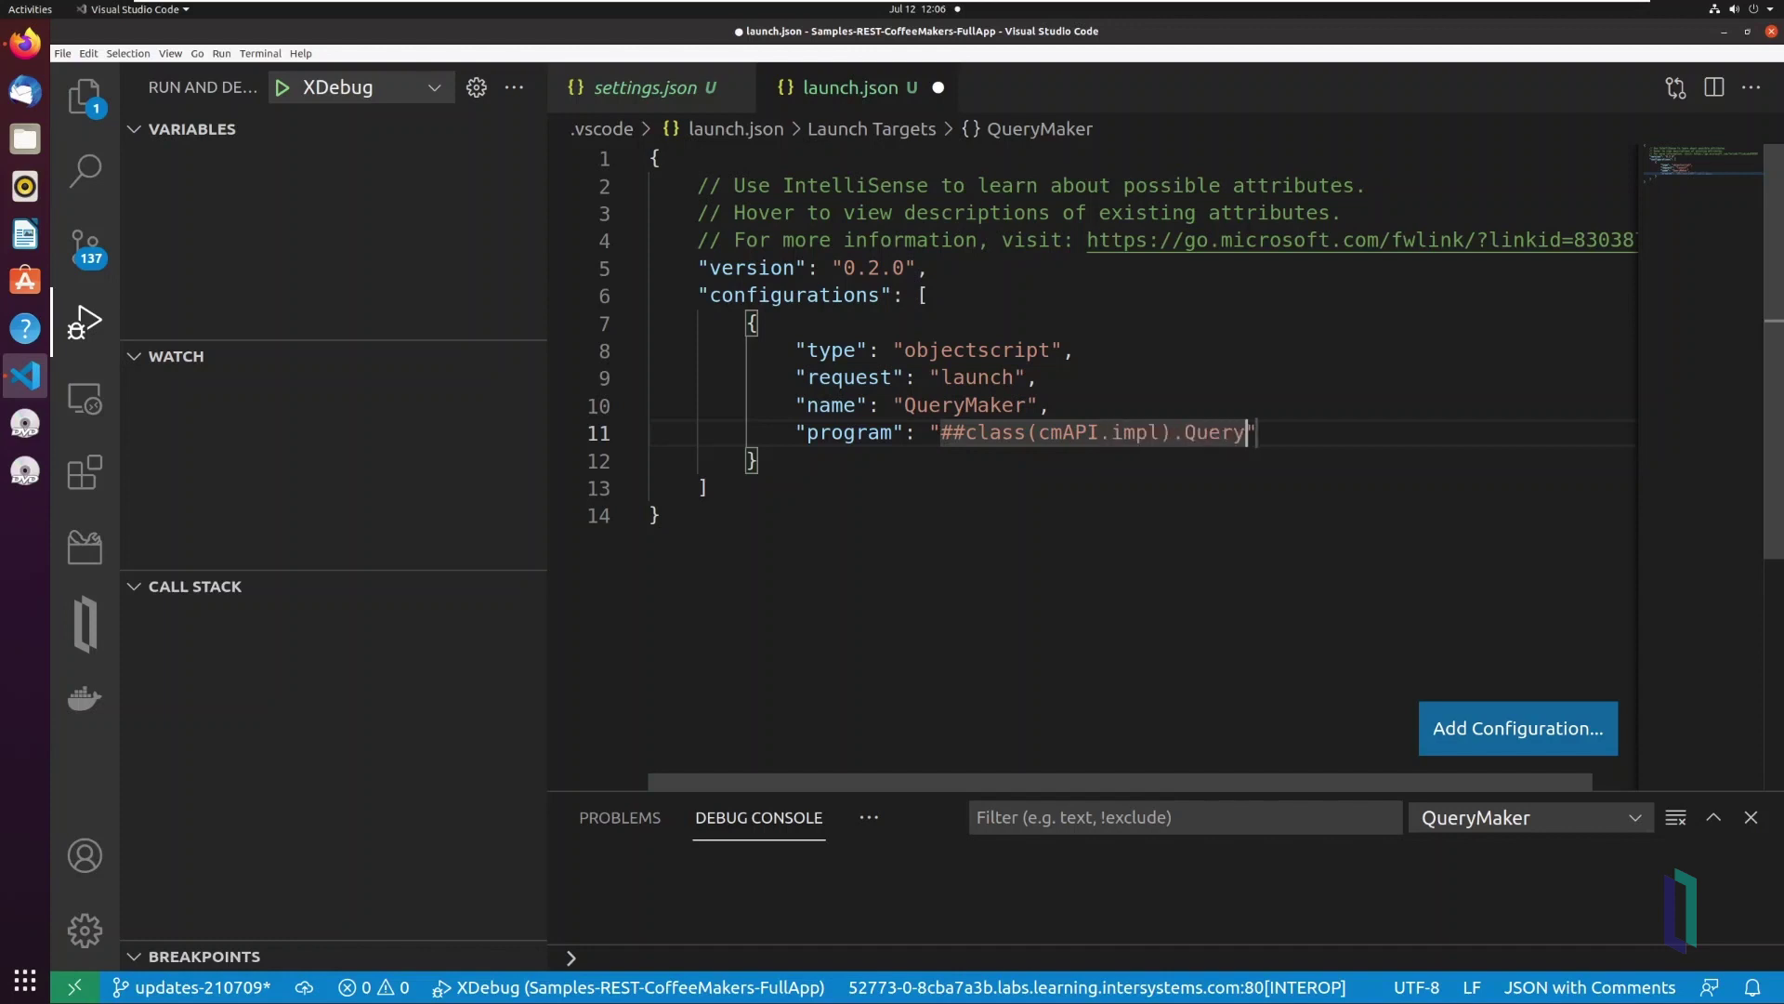
pyautogui.write('Maker(1,0')
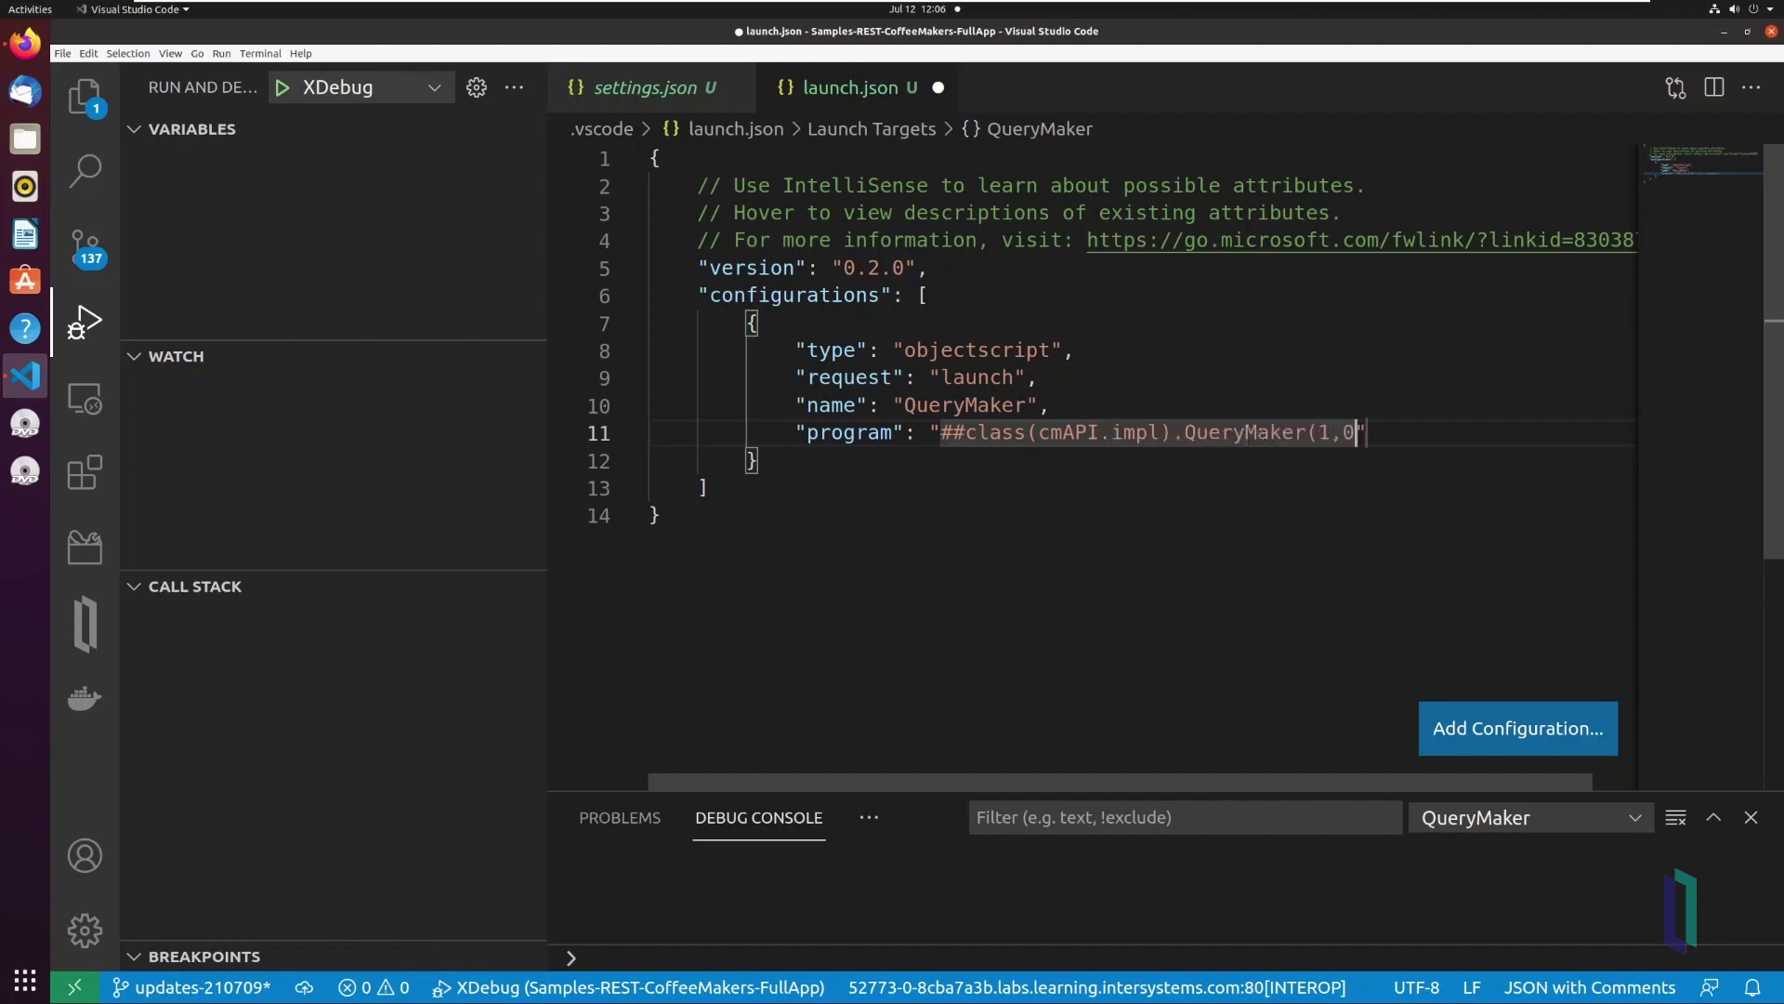
pyautogui.write(')')
pyautogui.hotkey('ctrl', 's')
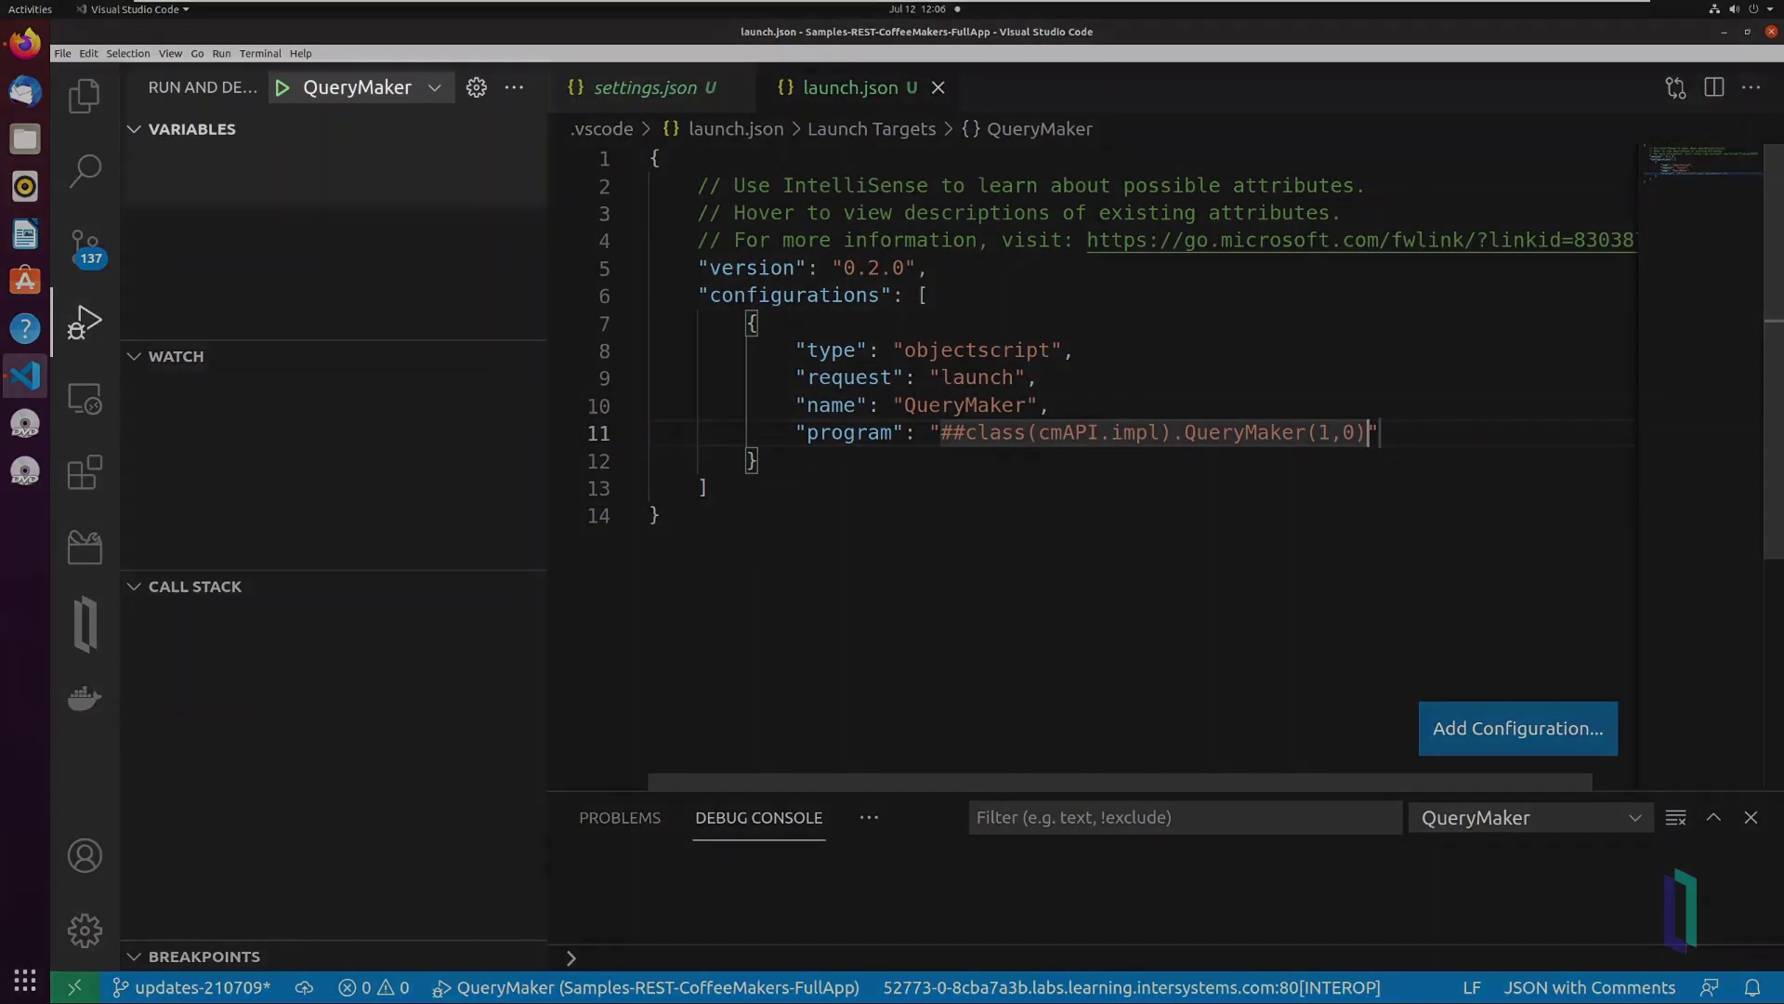
# - Keep QueryMaker as the debug target and open src/cmAPI/impl.cls
pyautogui.click(369, 86)
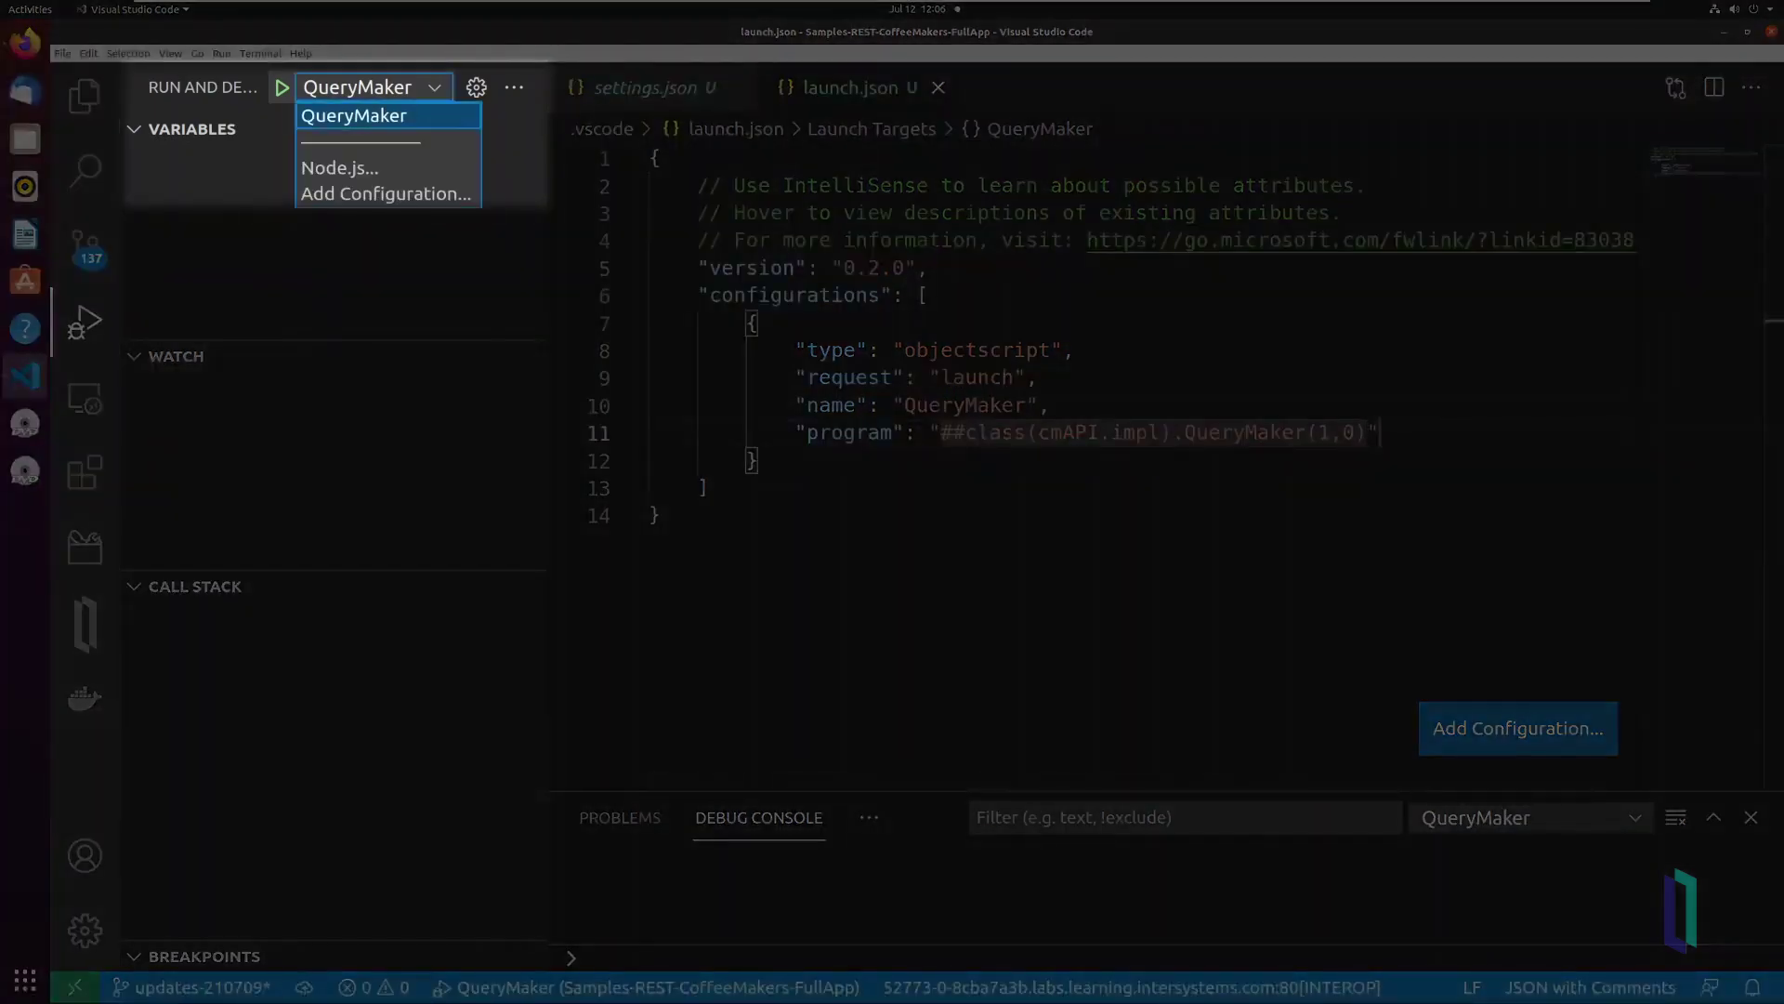
pyautogui.press('Escape')
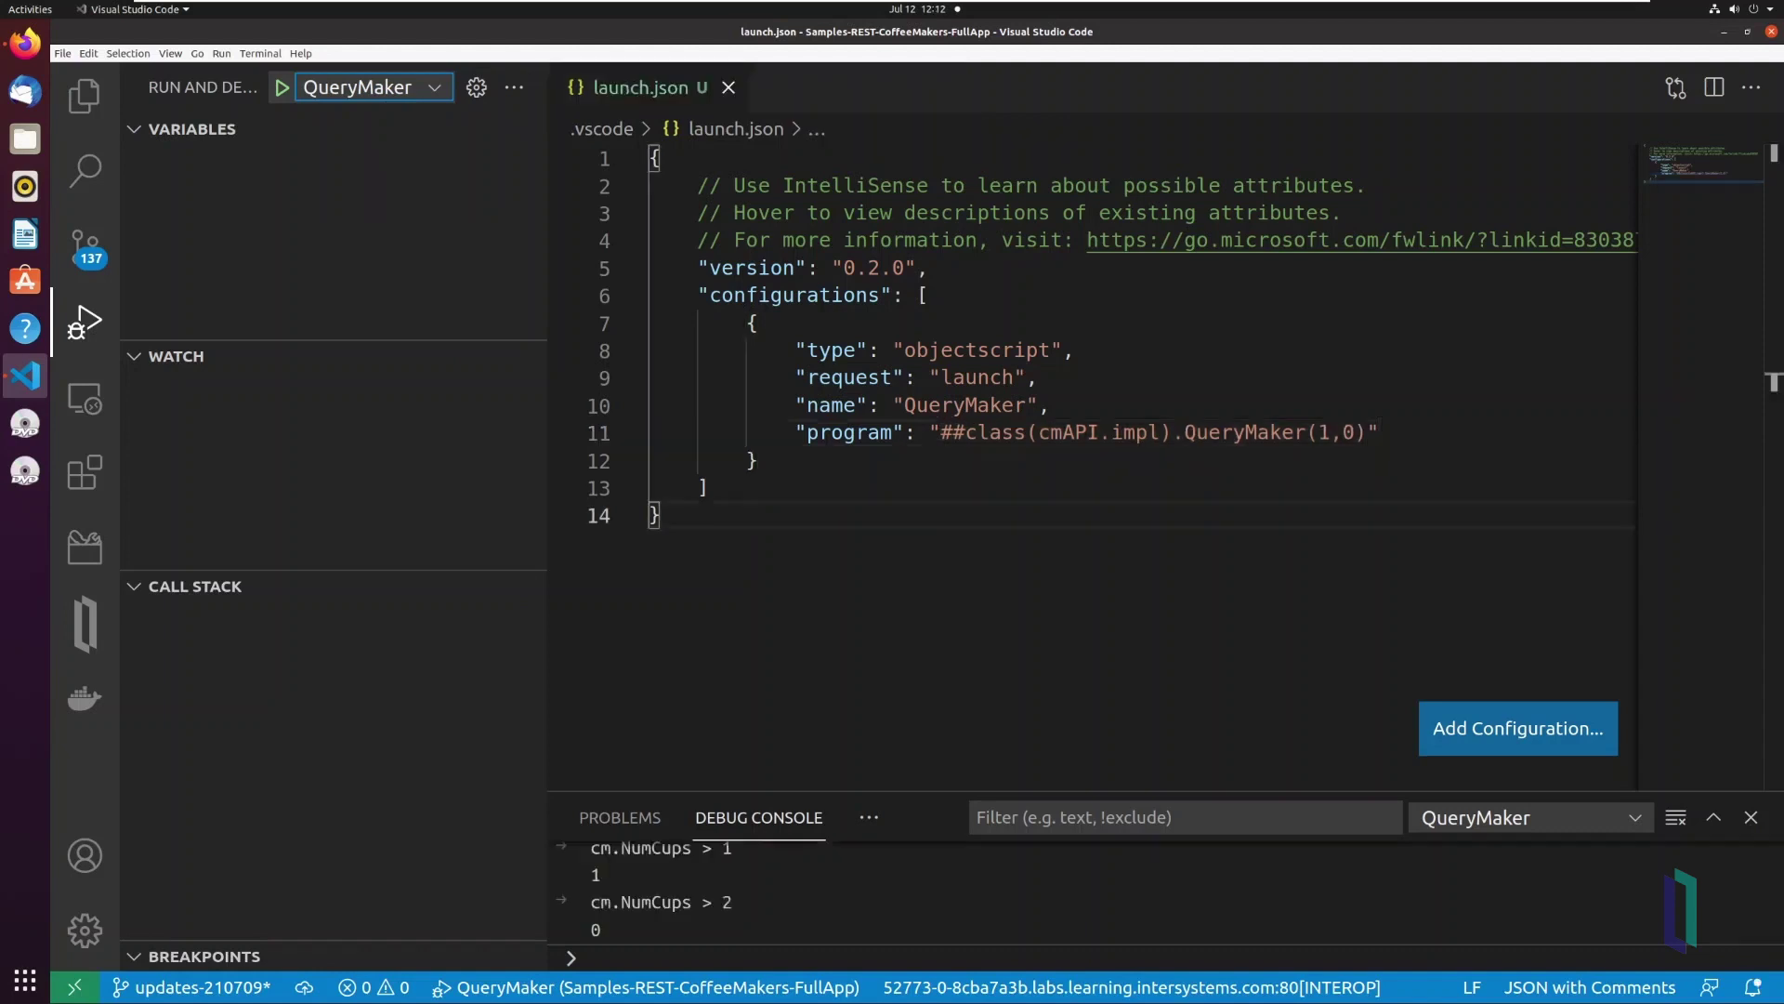
pyautogui.click(85, 95)
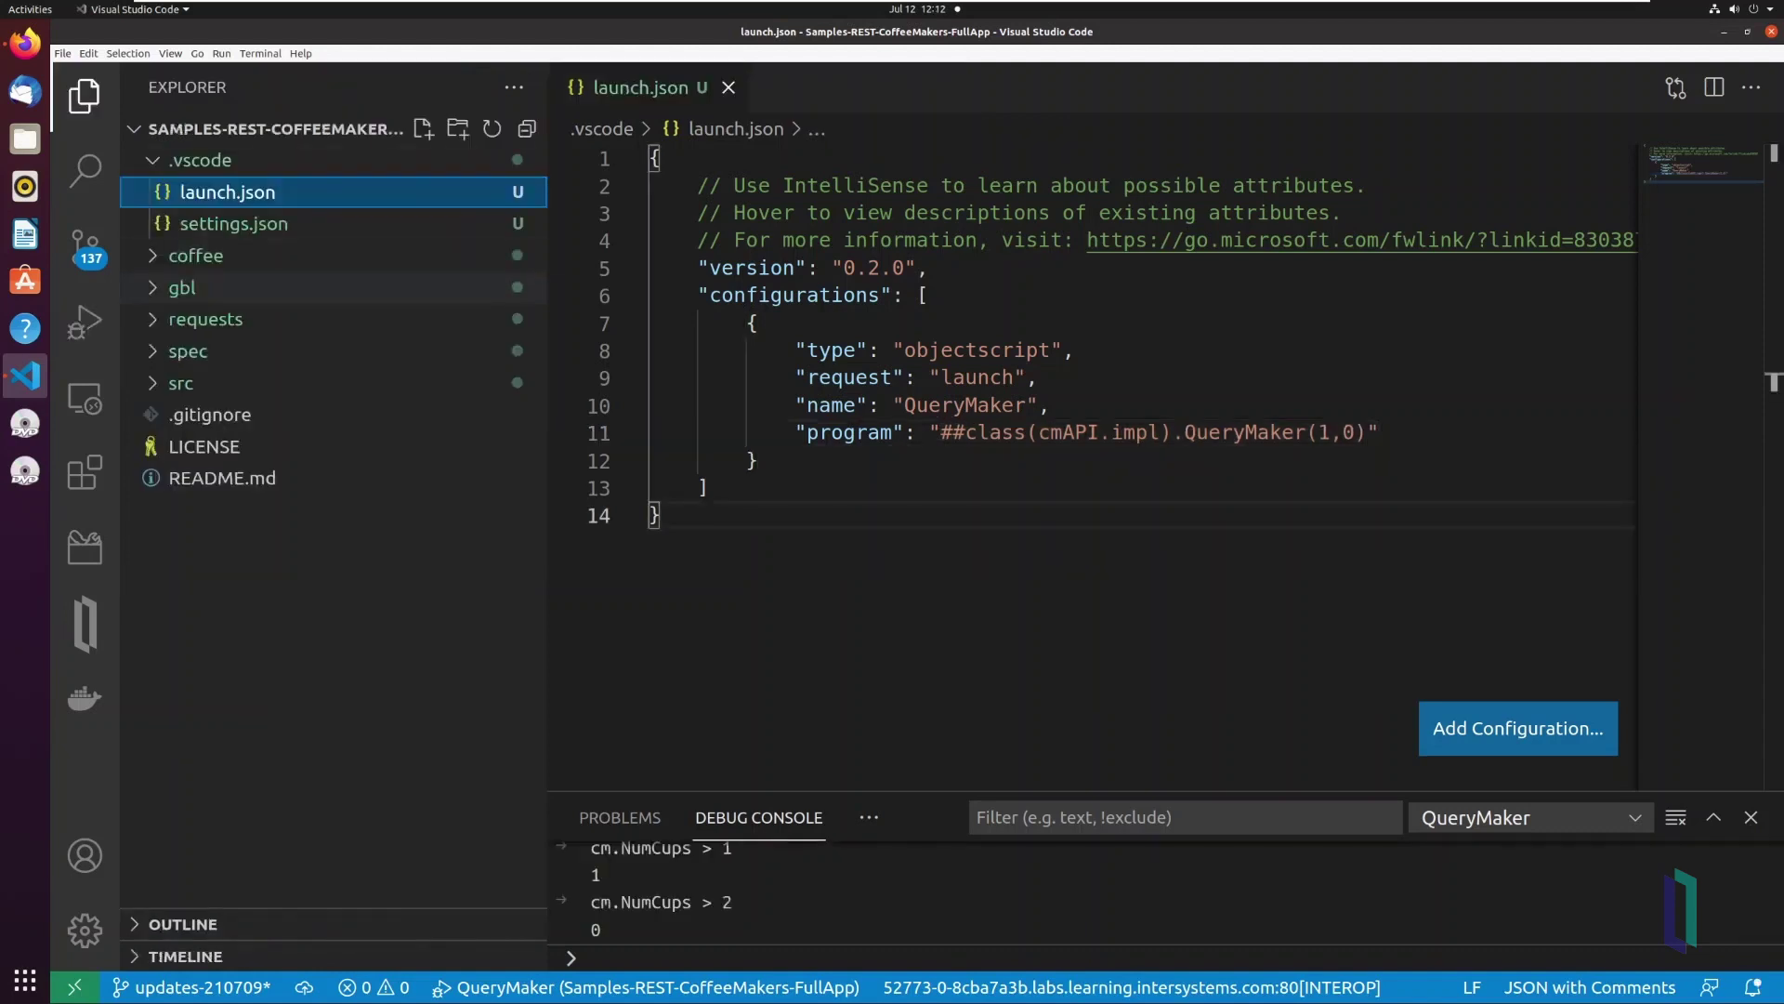
pyautogui.click(181, 383)
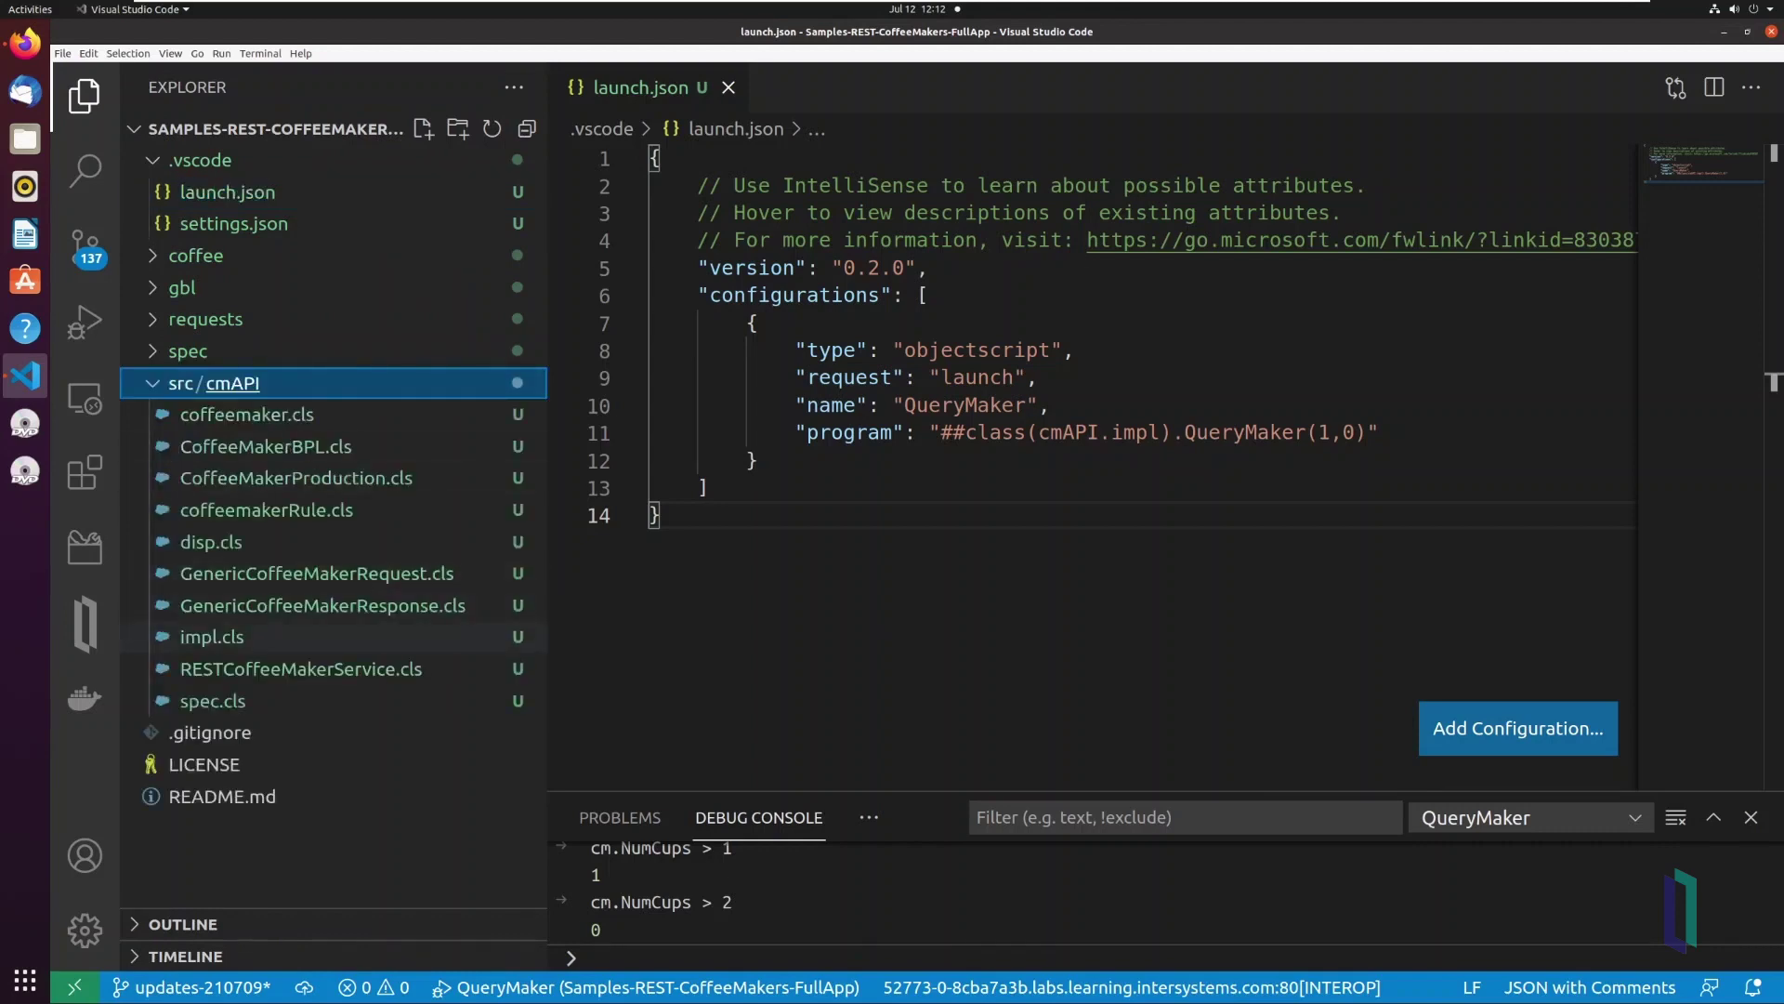
pyautogui.click(212, 636)
pyautogui.scroll(3, 1101, 466)
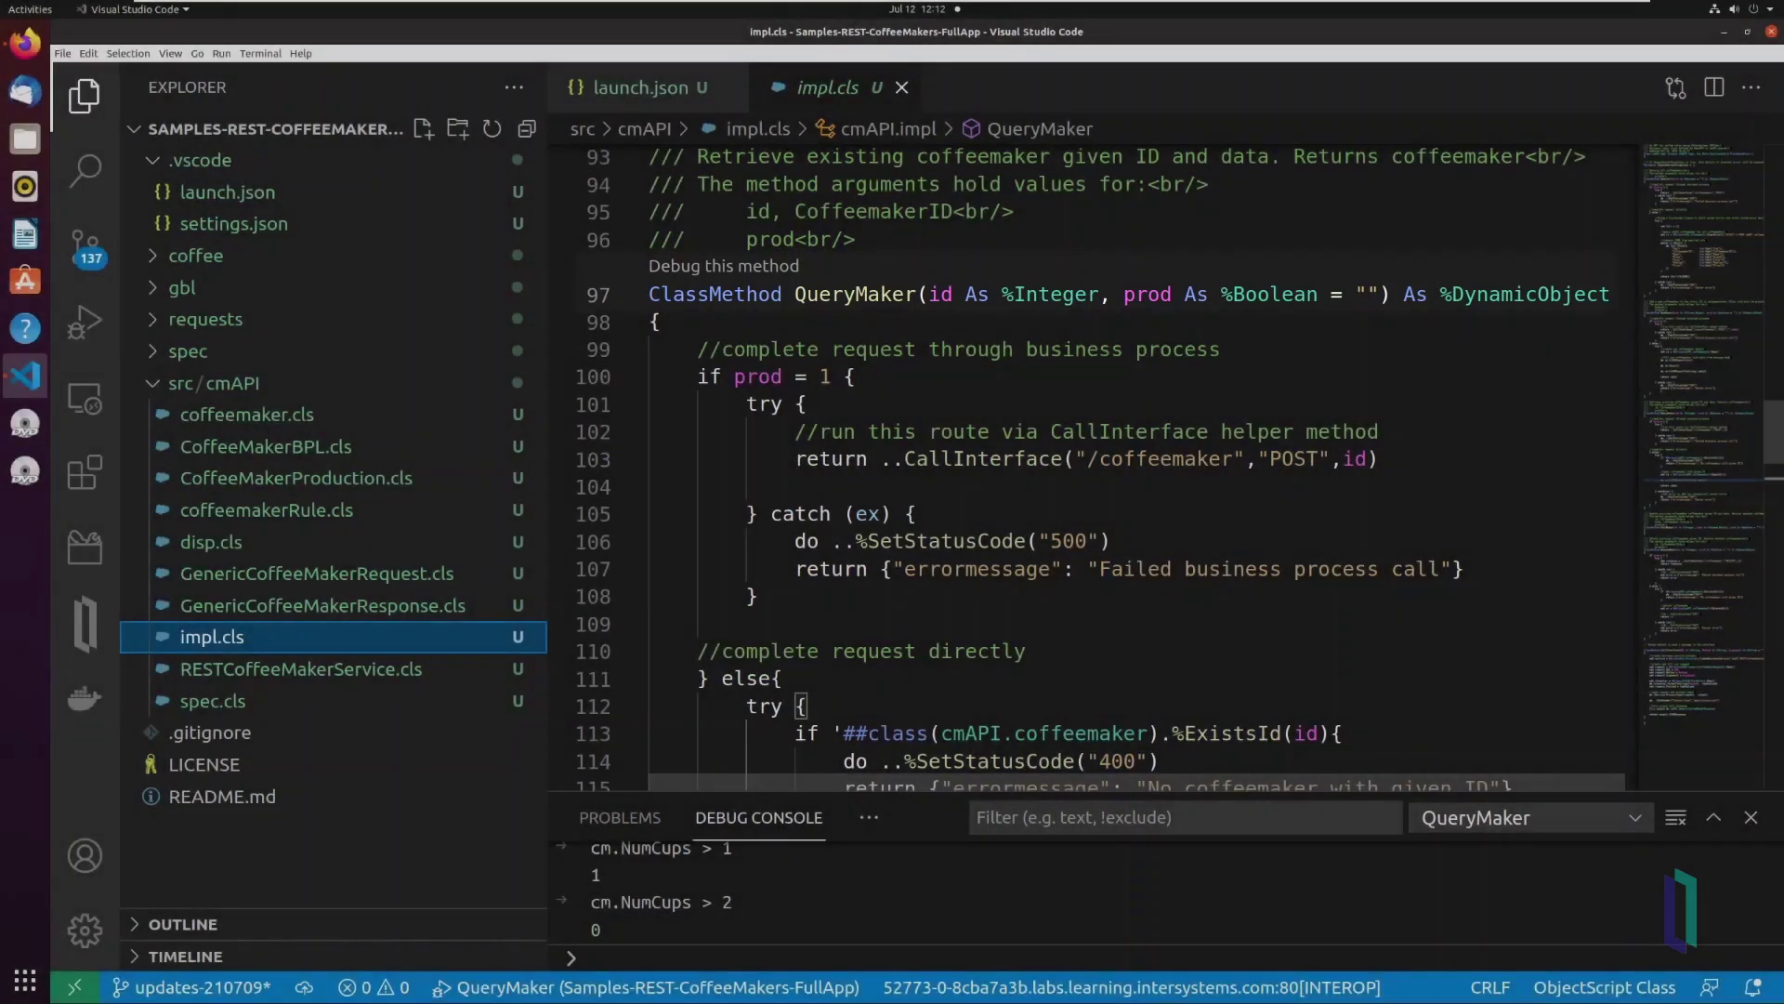
# - Debug the QueryMaker method directly with the entered arguments, stopping in the catch block
pyautogui.press('F5')
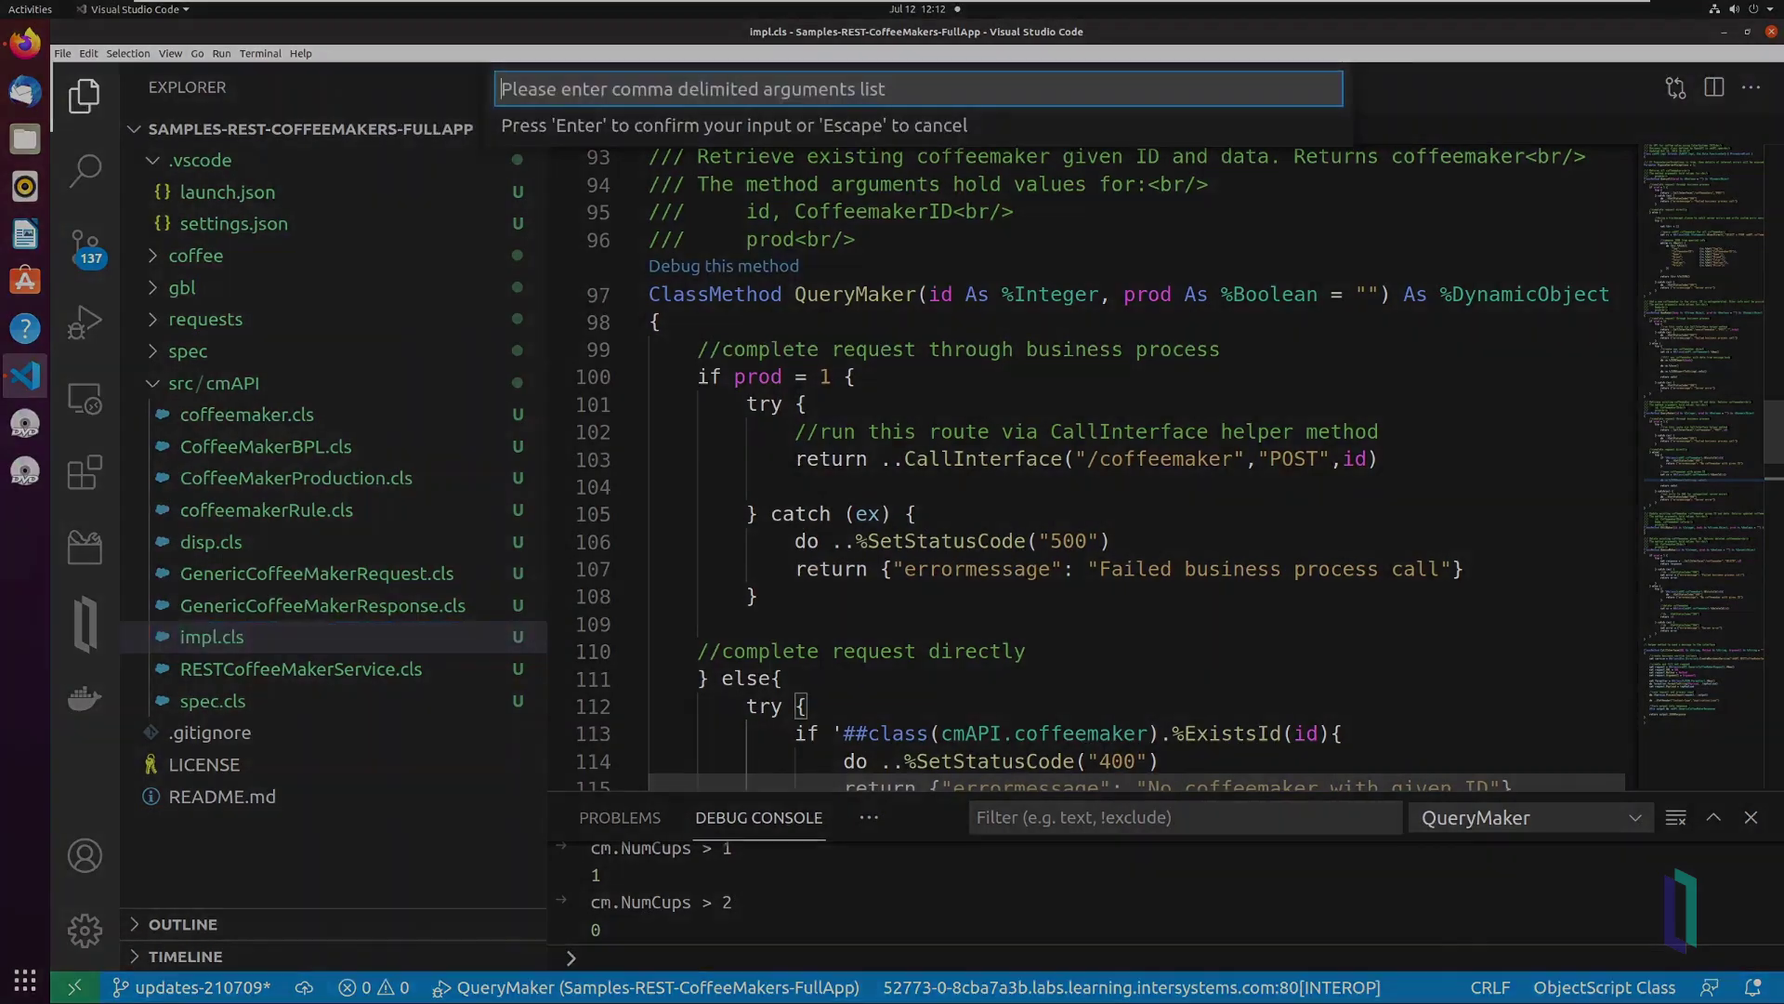
pyautogui.write('1,')
pyautogui.press('Return')
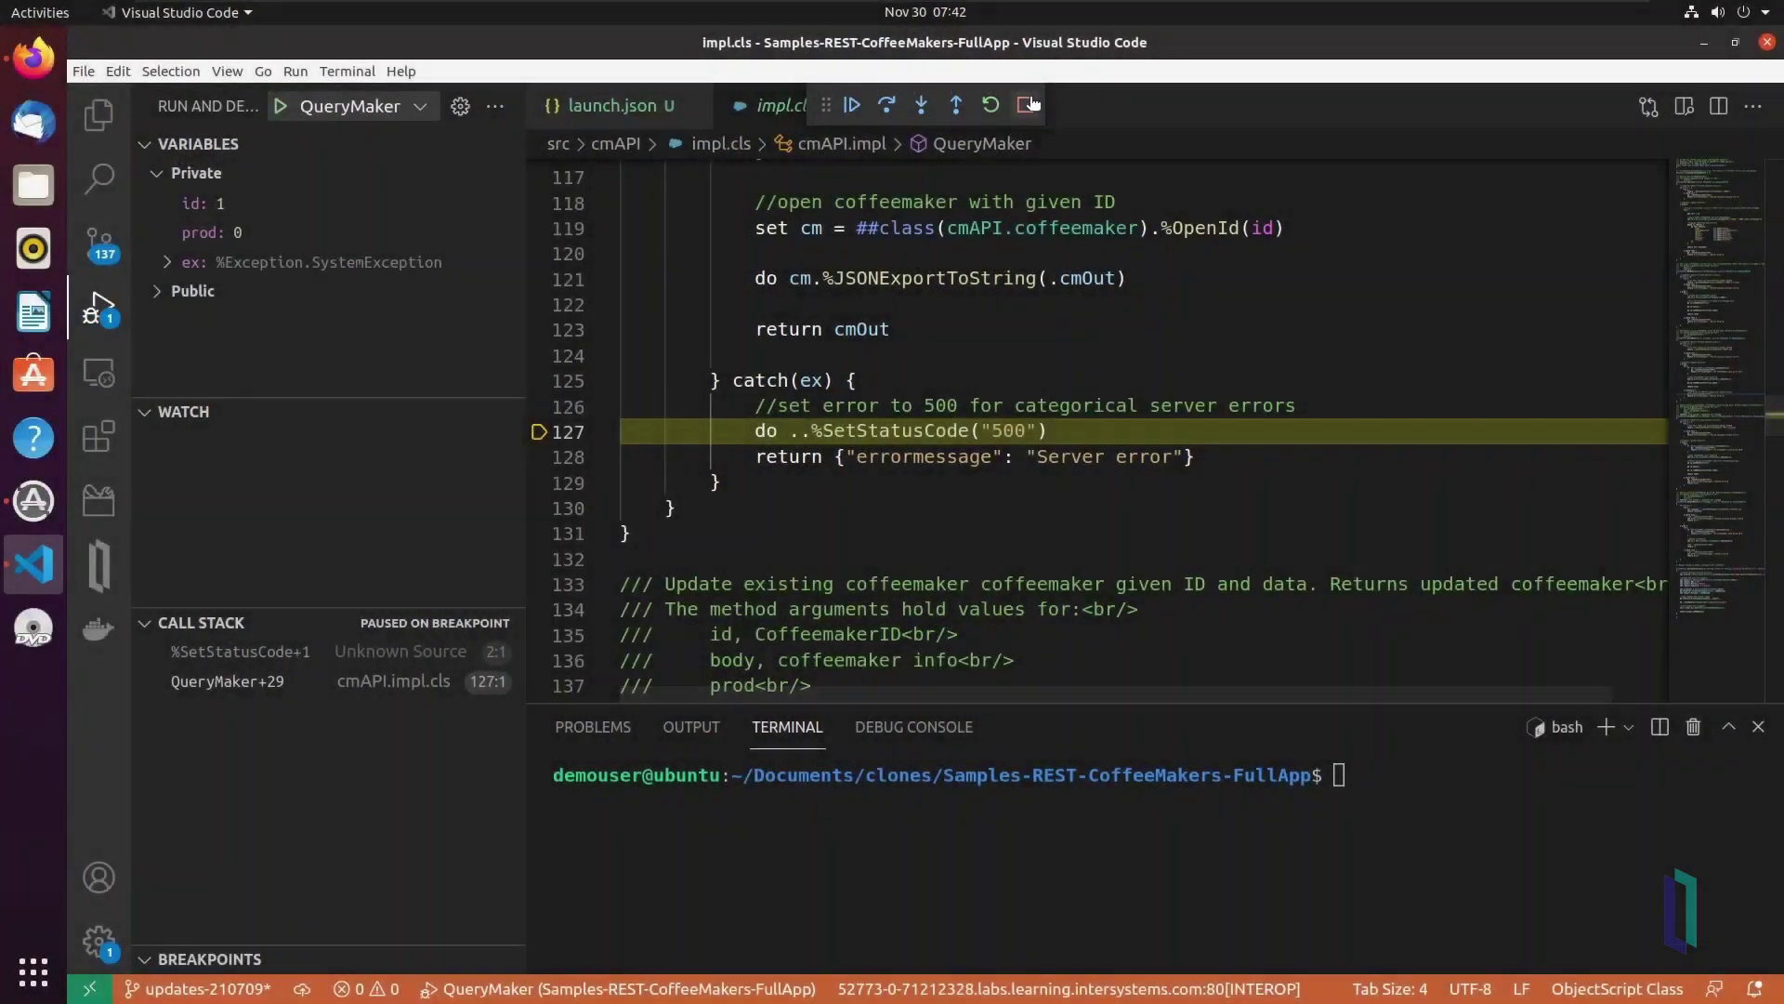
# - Stop debugging, add breakpoints on lines 113, 119, 121, 123, and run to 113
pyautogui.click(1031, 104)
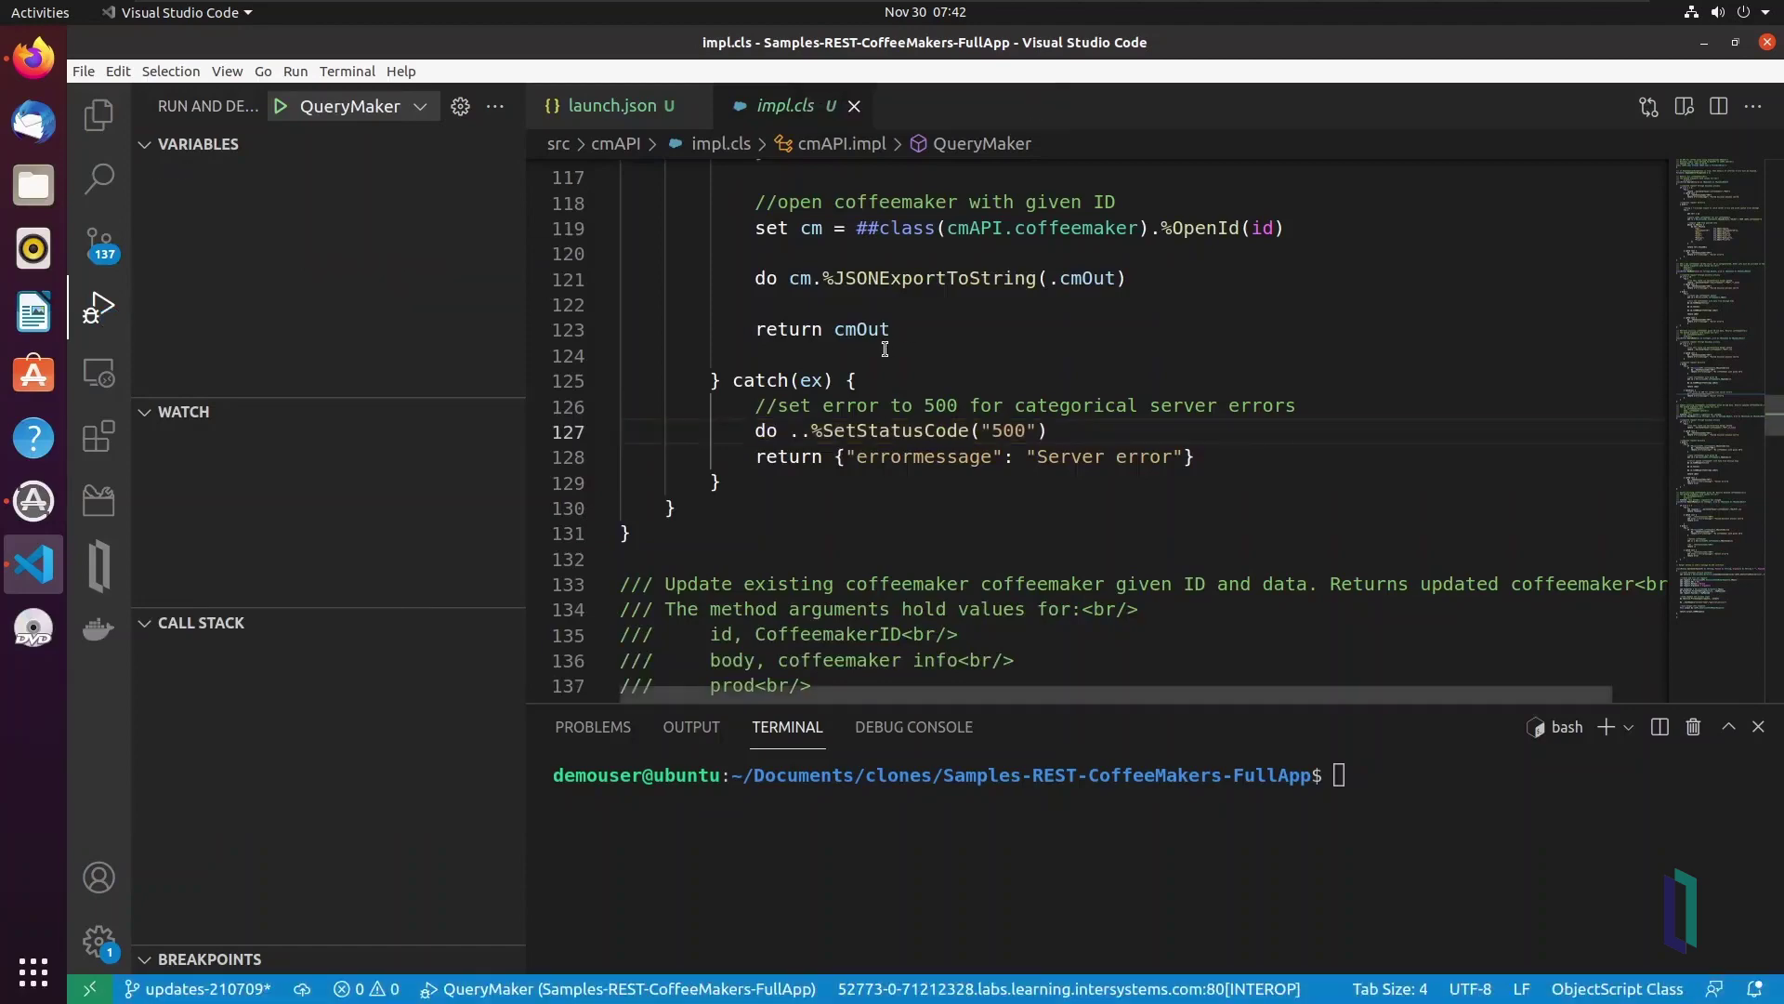
pyautogui.scroll(-5, 542, 349)
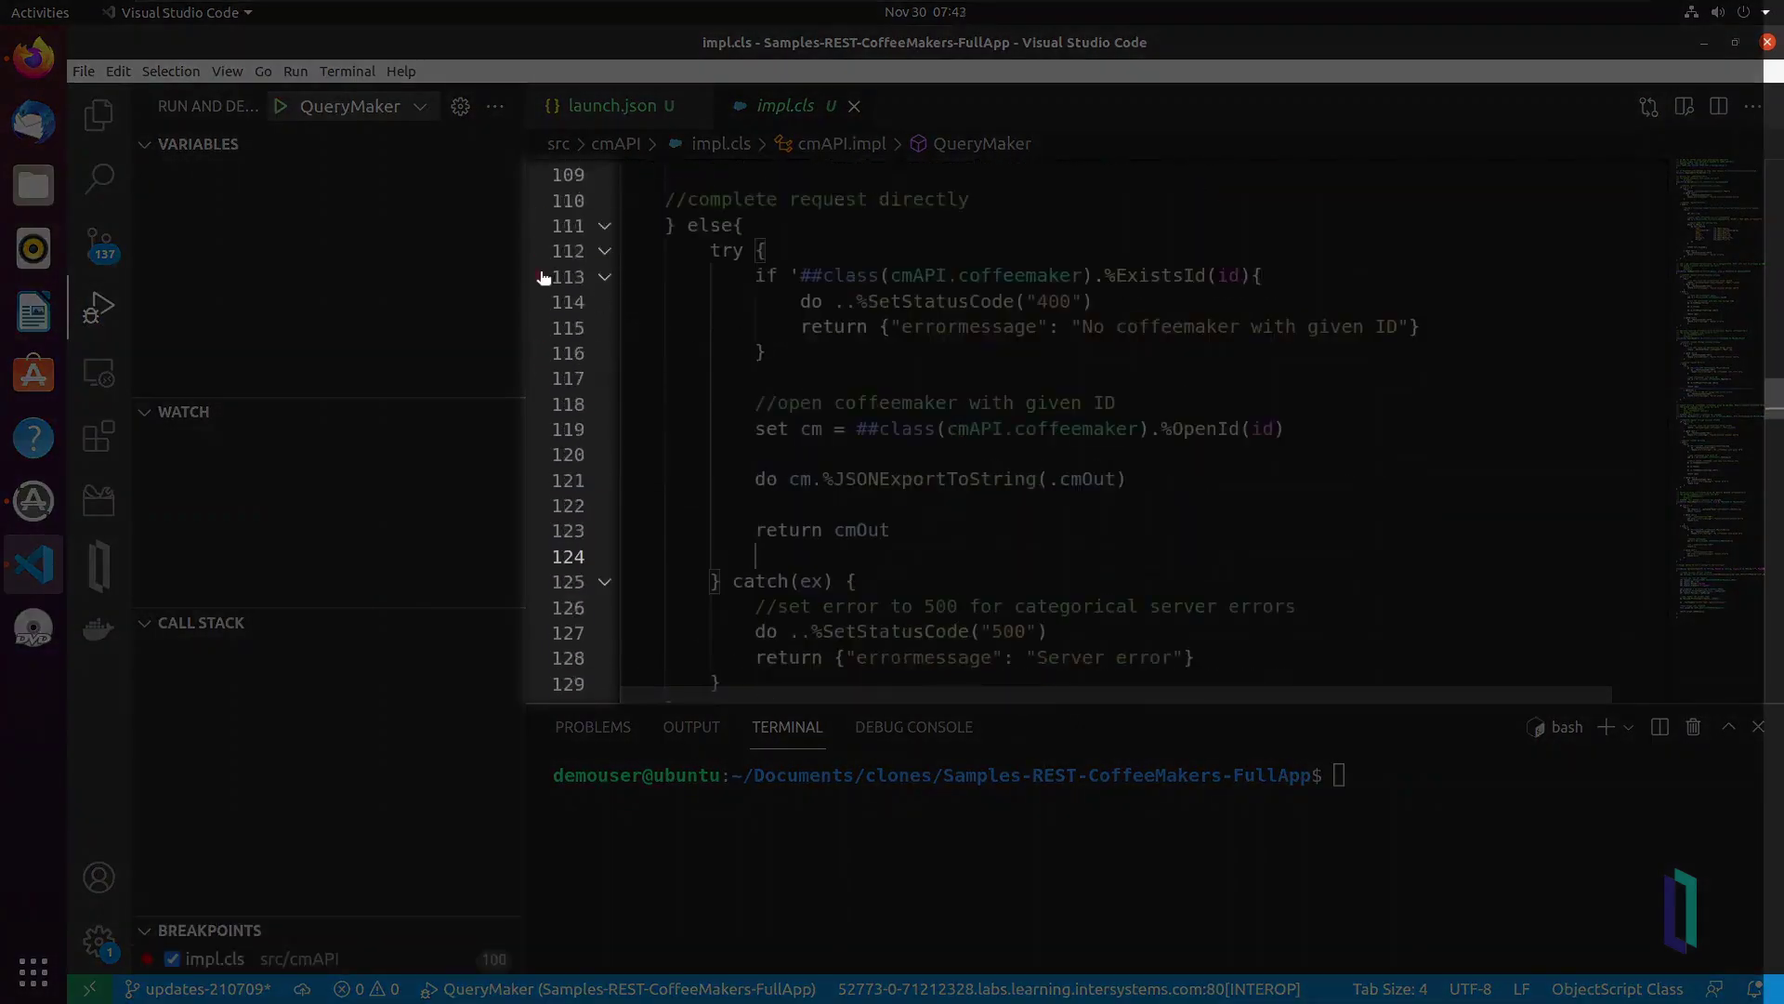
pyautogui.click(540, 276)
pyautogui.click(540, 428)
pyautogui.click(540, 480)
pyautogui.click(539, 531)
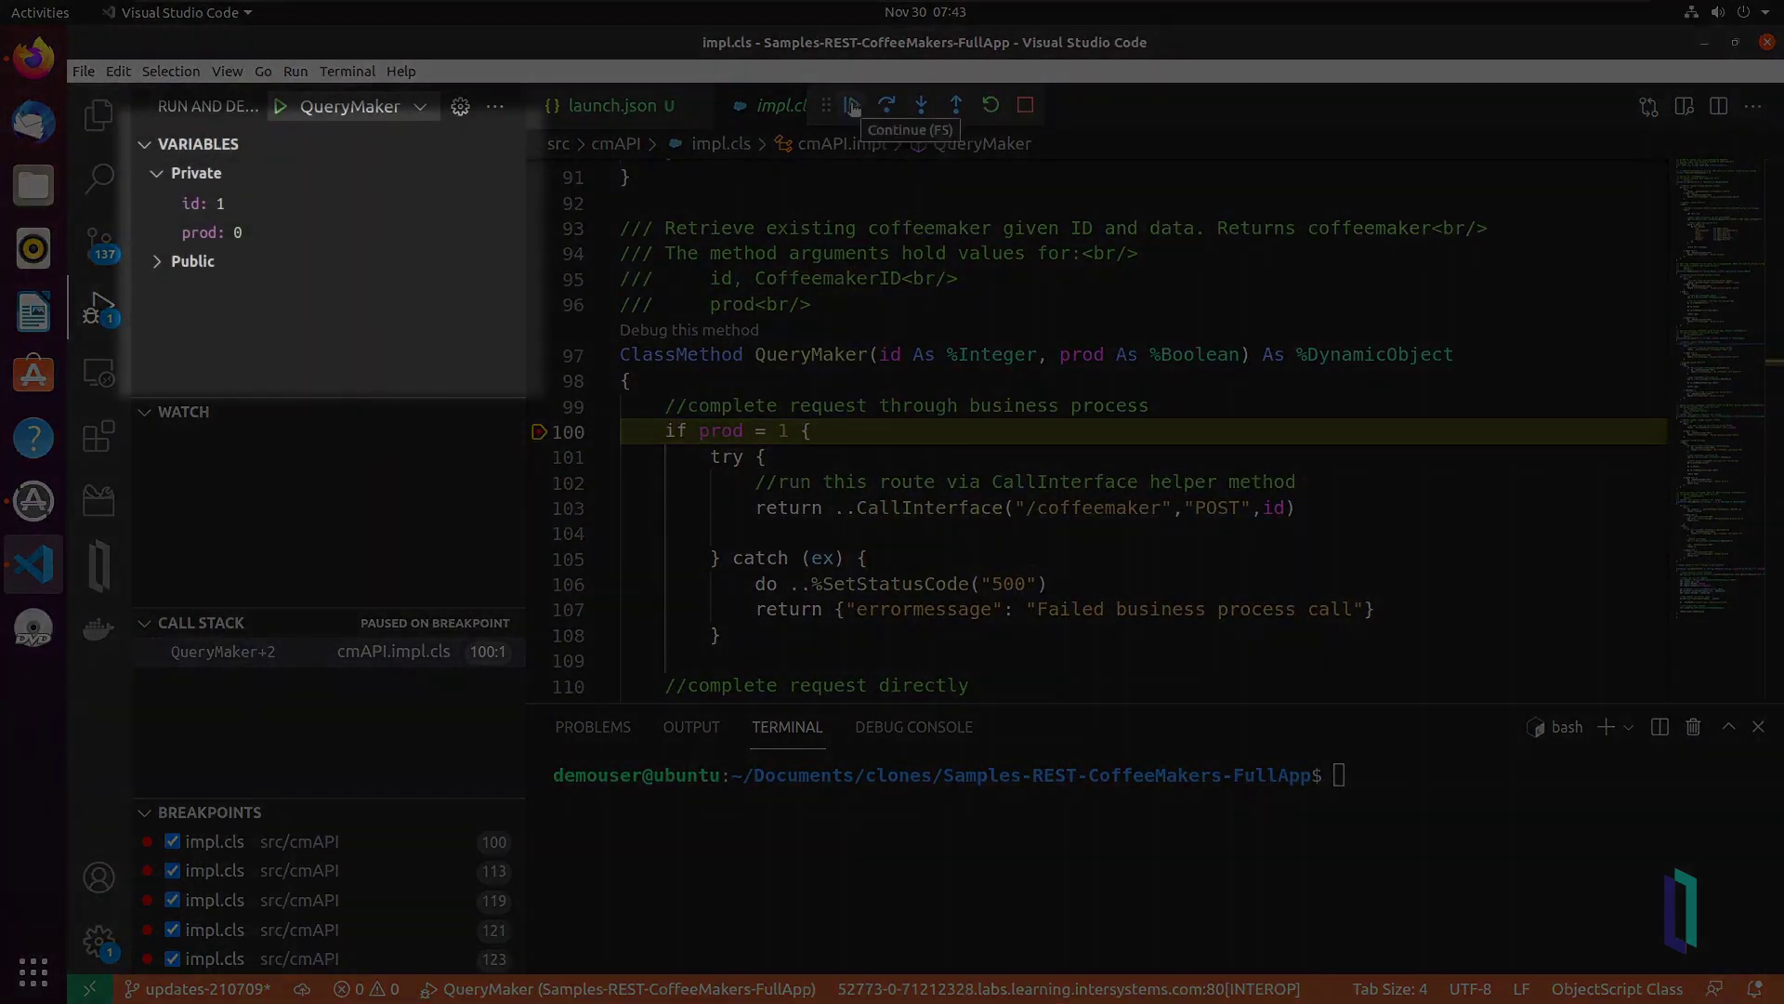
pyautogui.click(855, 107)
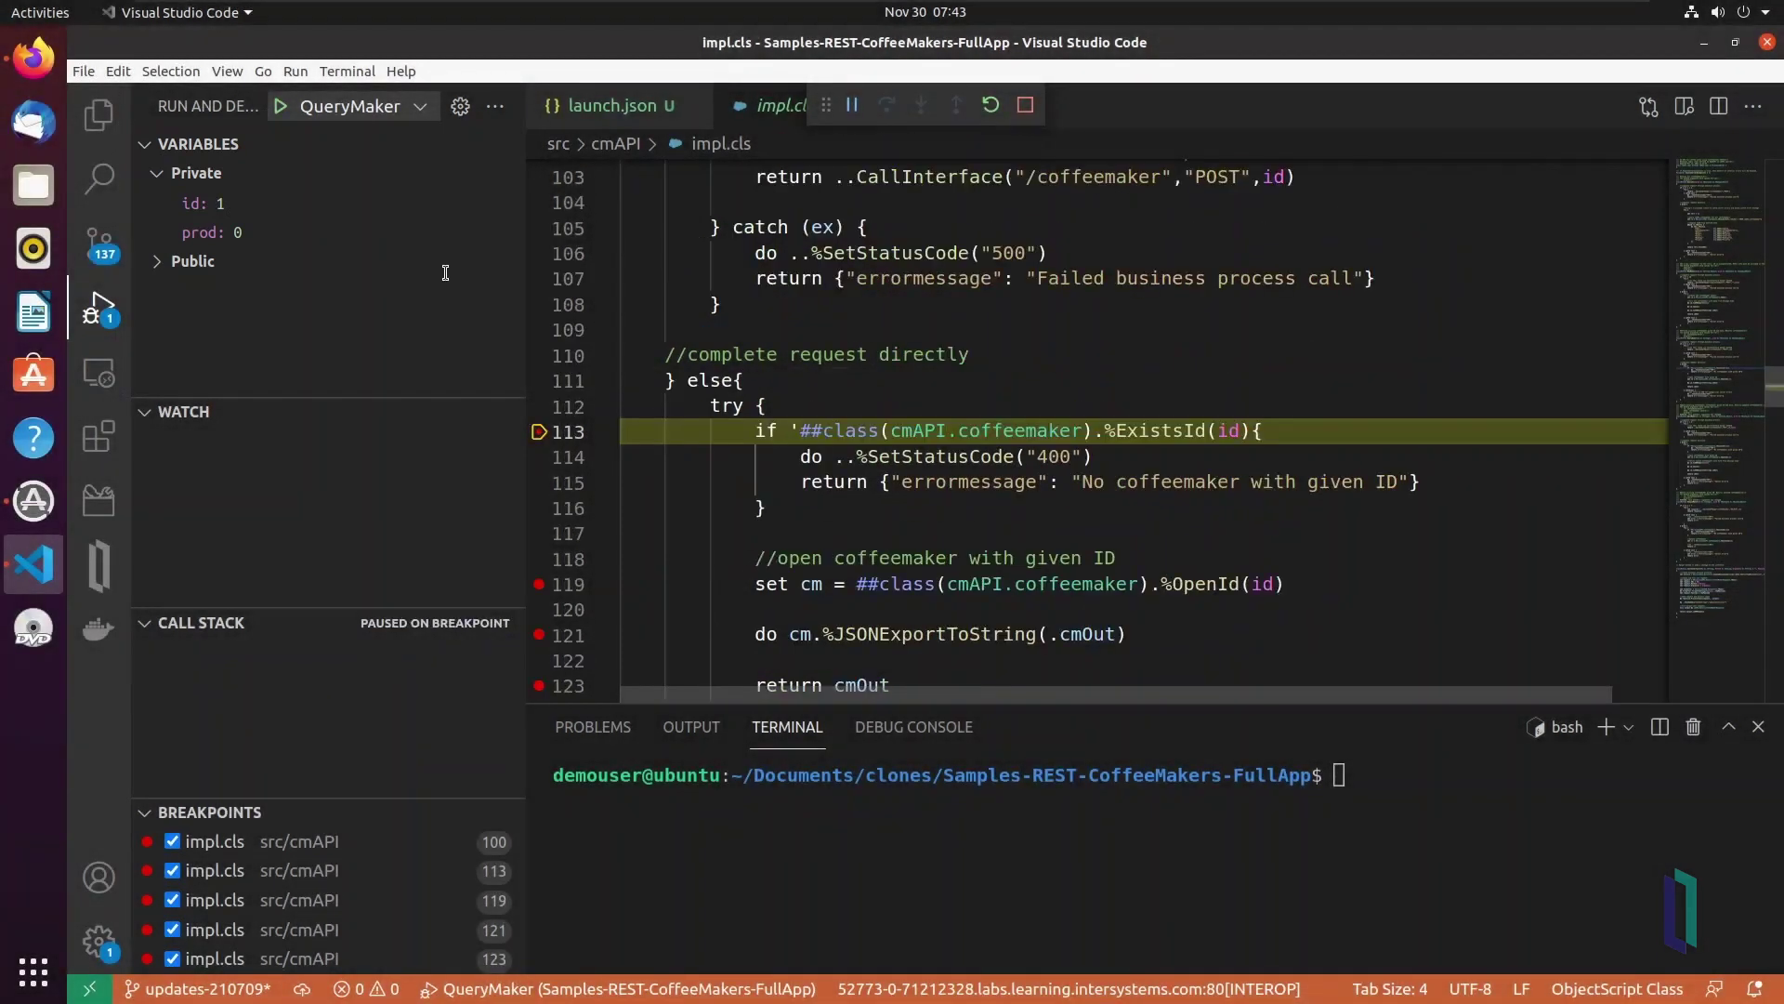
# - Change id to 63 and continue past line 119 to line 121
pyautogui.doubleClick(218, 205)
pyautogui.write('63')
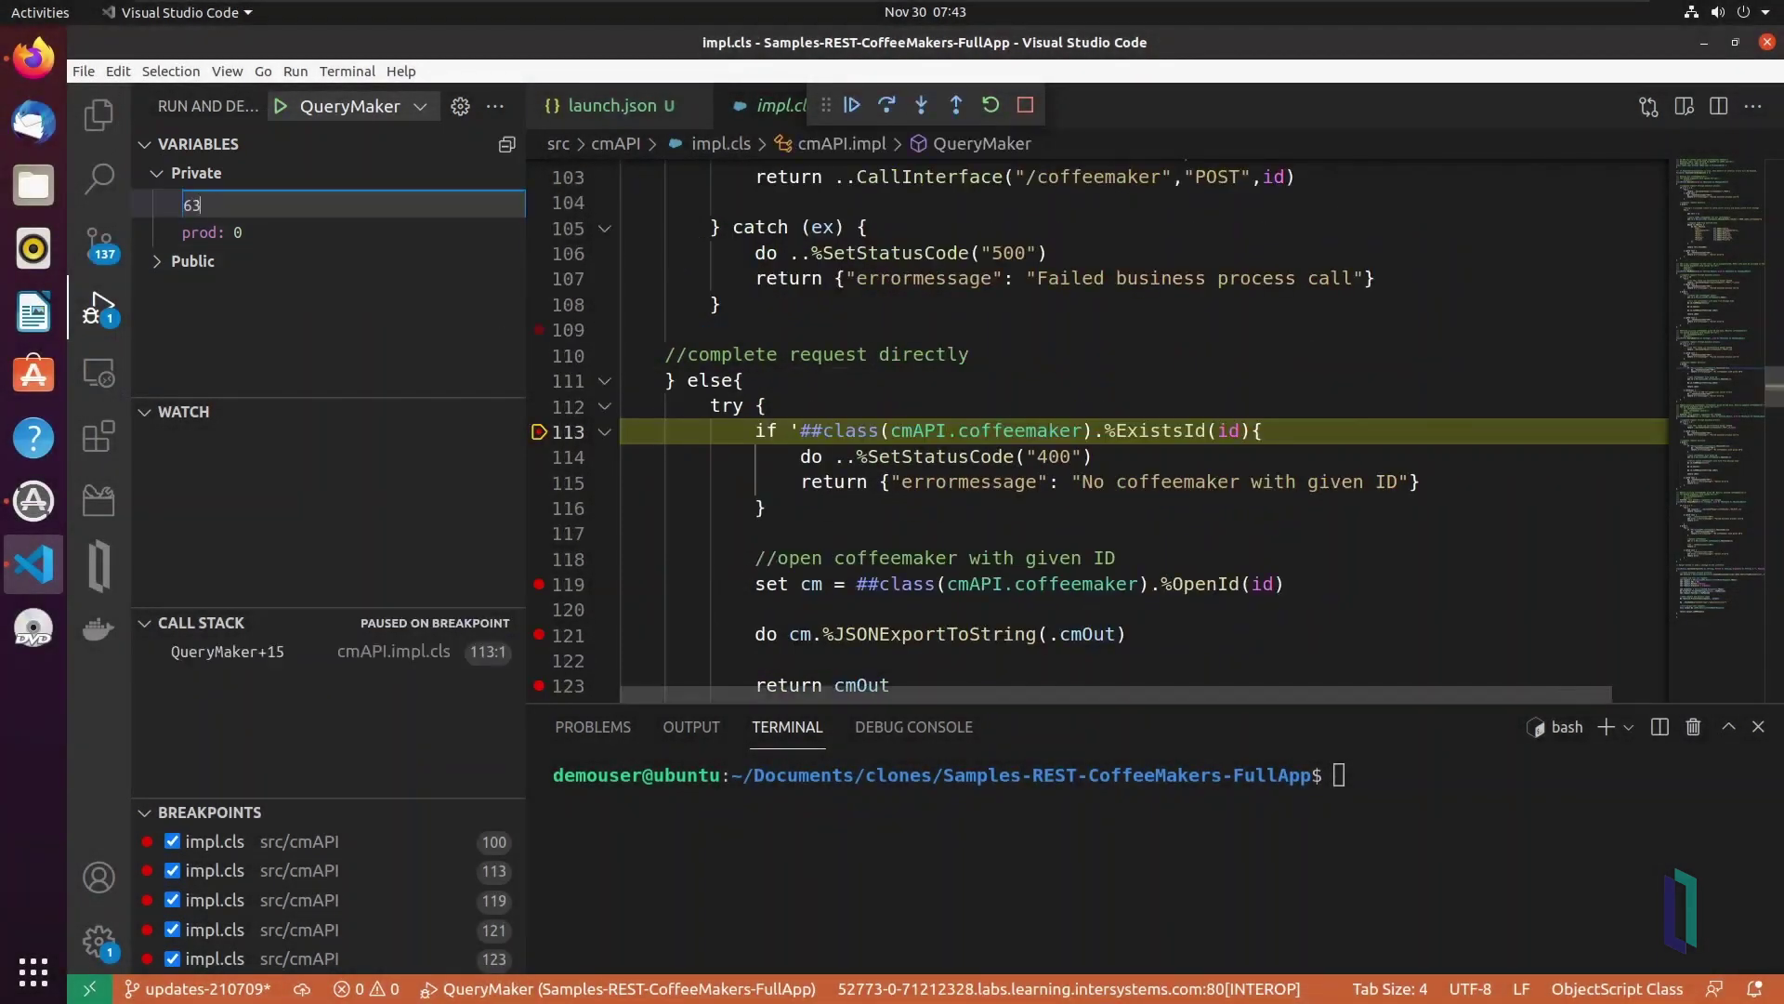
pyautogui.press('Return')
pyautogui.click(854, 106)
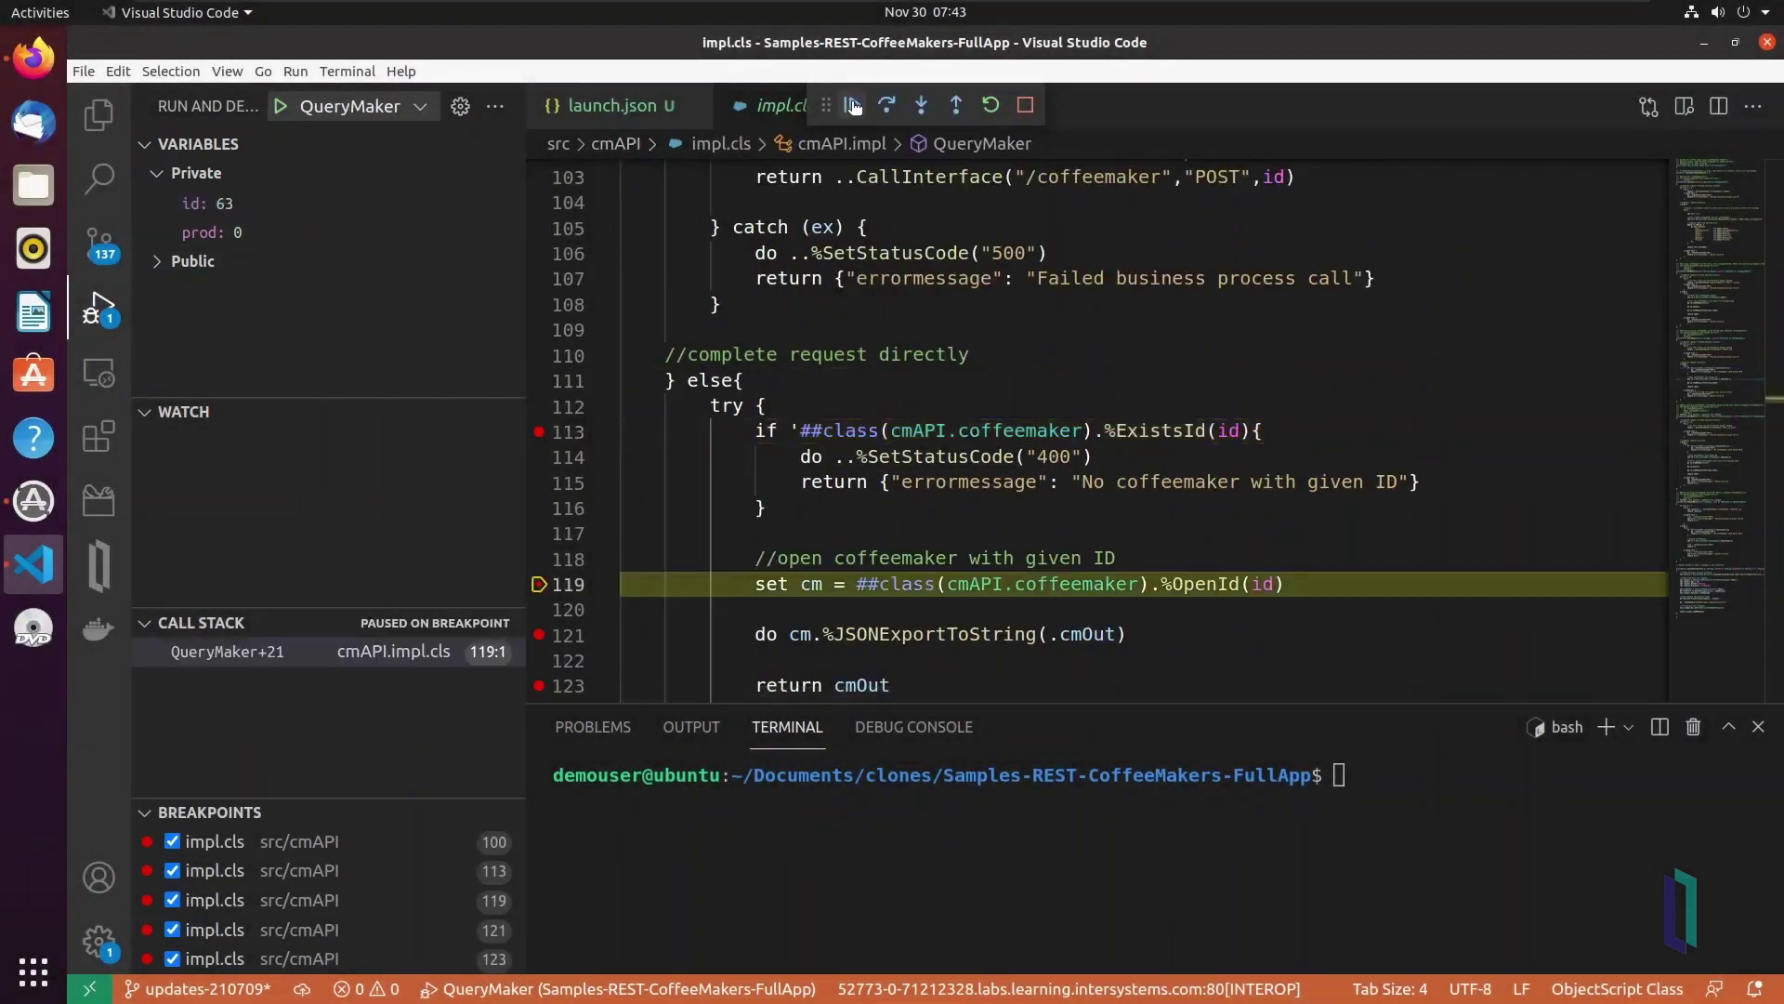
pyautogui.click(854, 106)
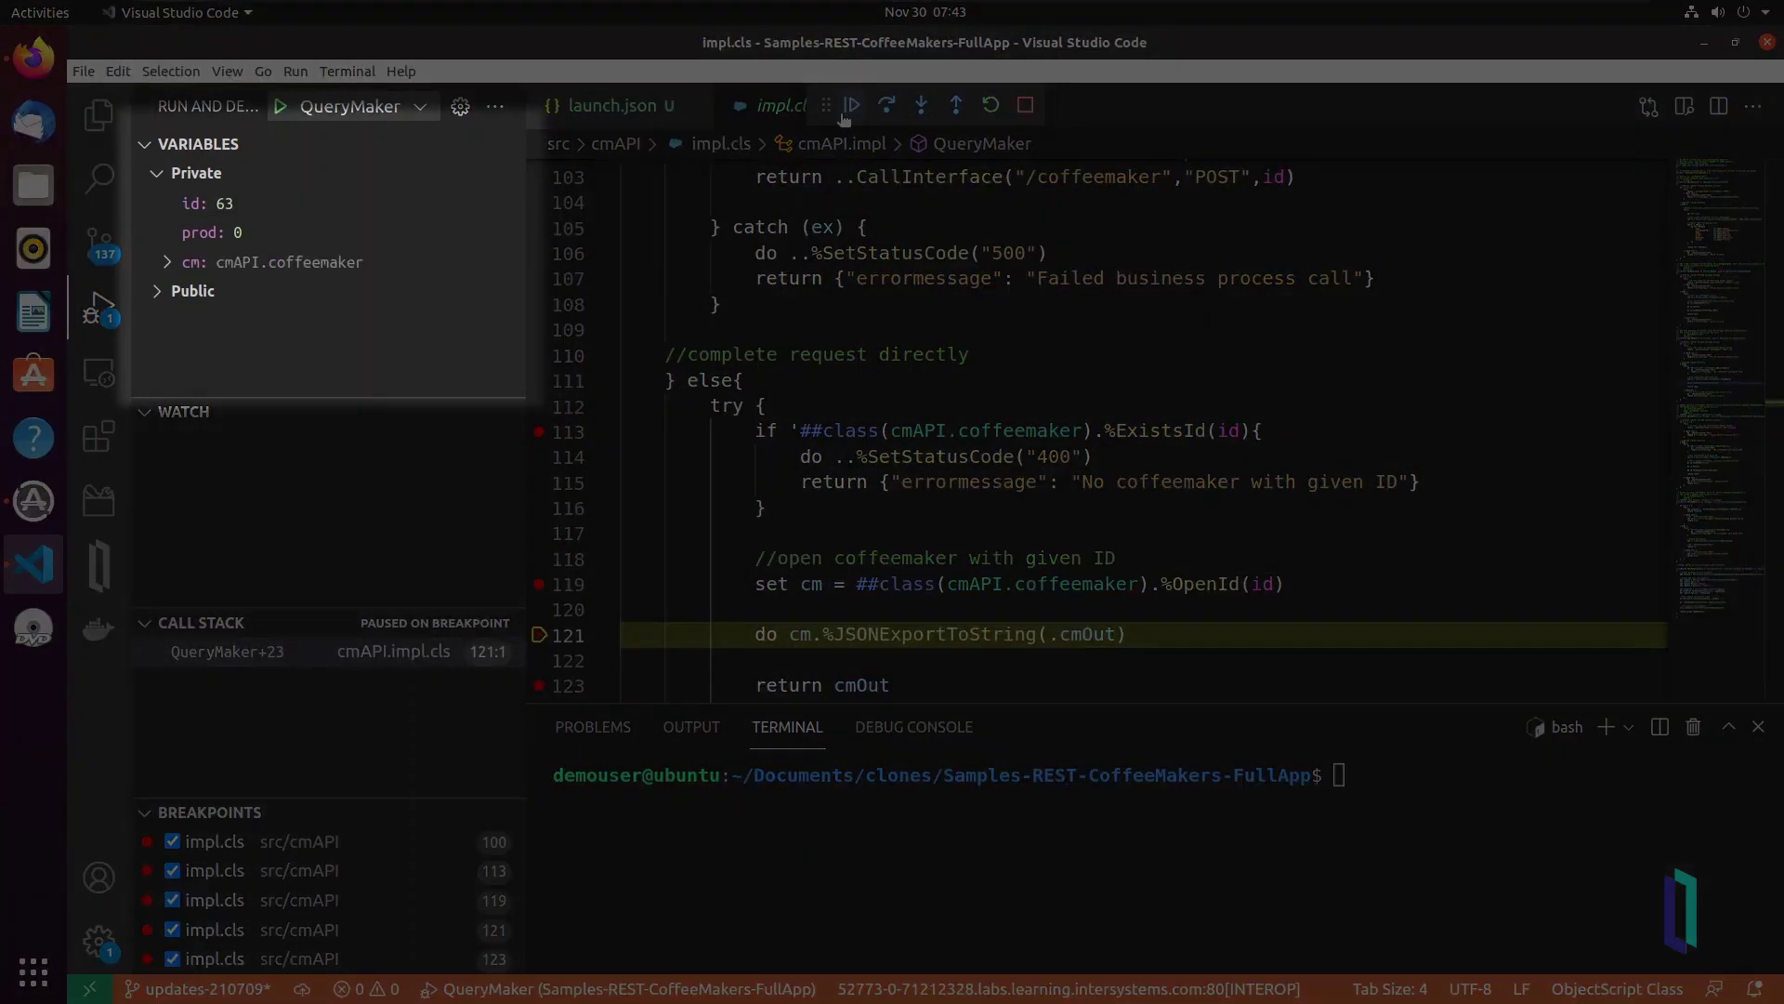
# - Inspect cm's properties in Variables and add a cm.CoffeemakerID watch
pyautogui.click(170, 266)
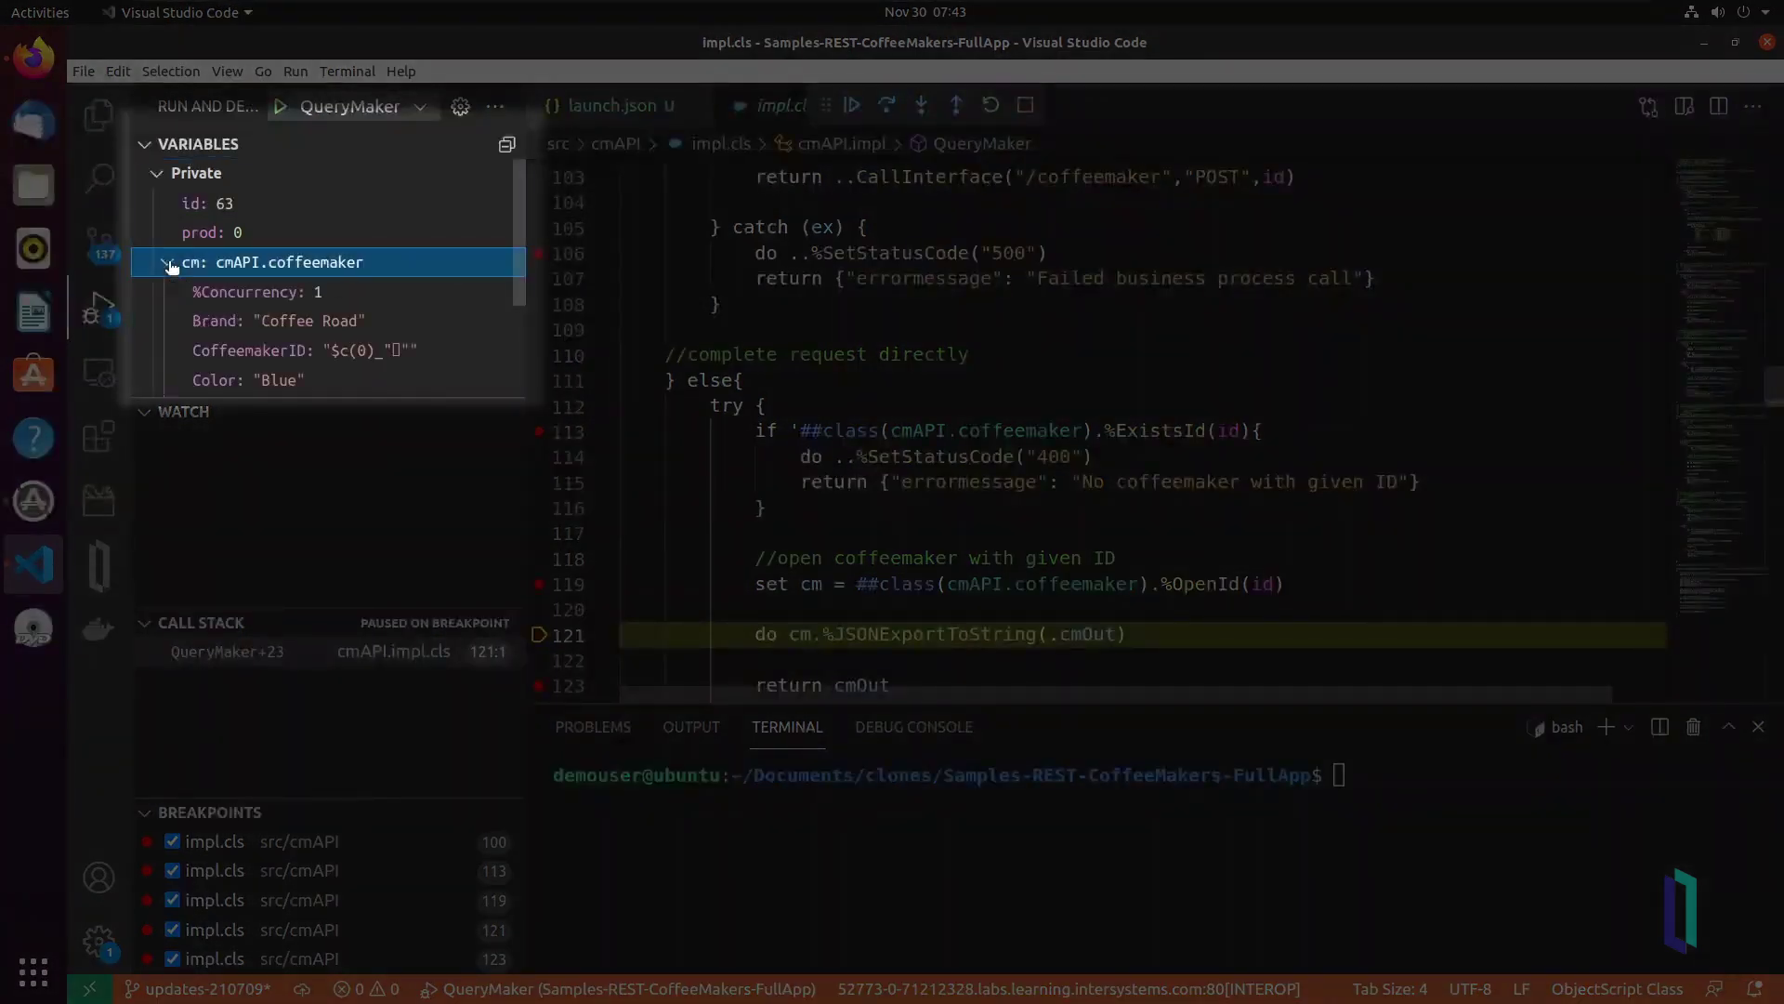
pyautogui.scroll(-3, 170, 266)
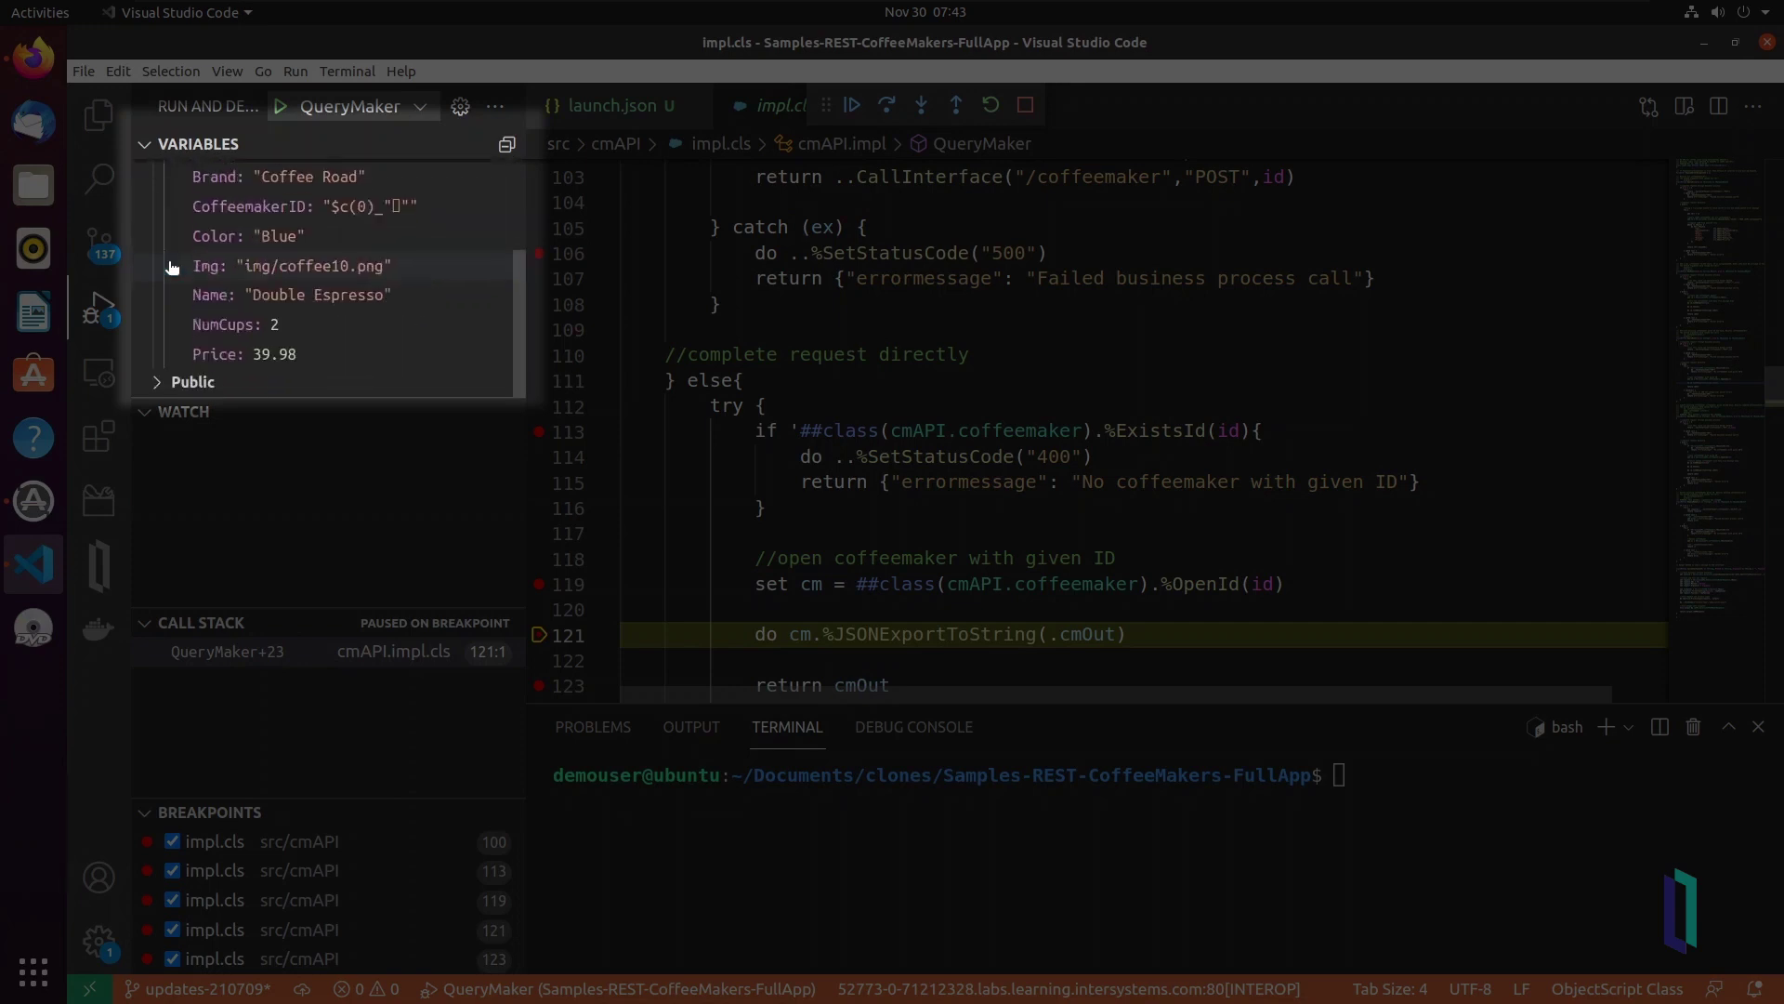
pyautogui.scroll(3, 170, 265)
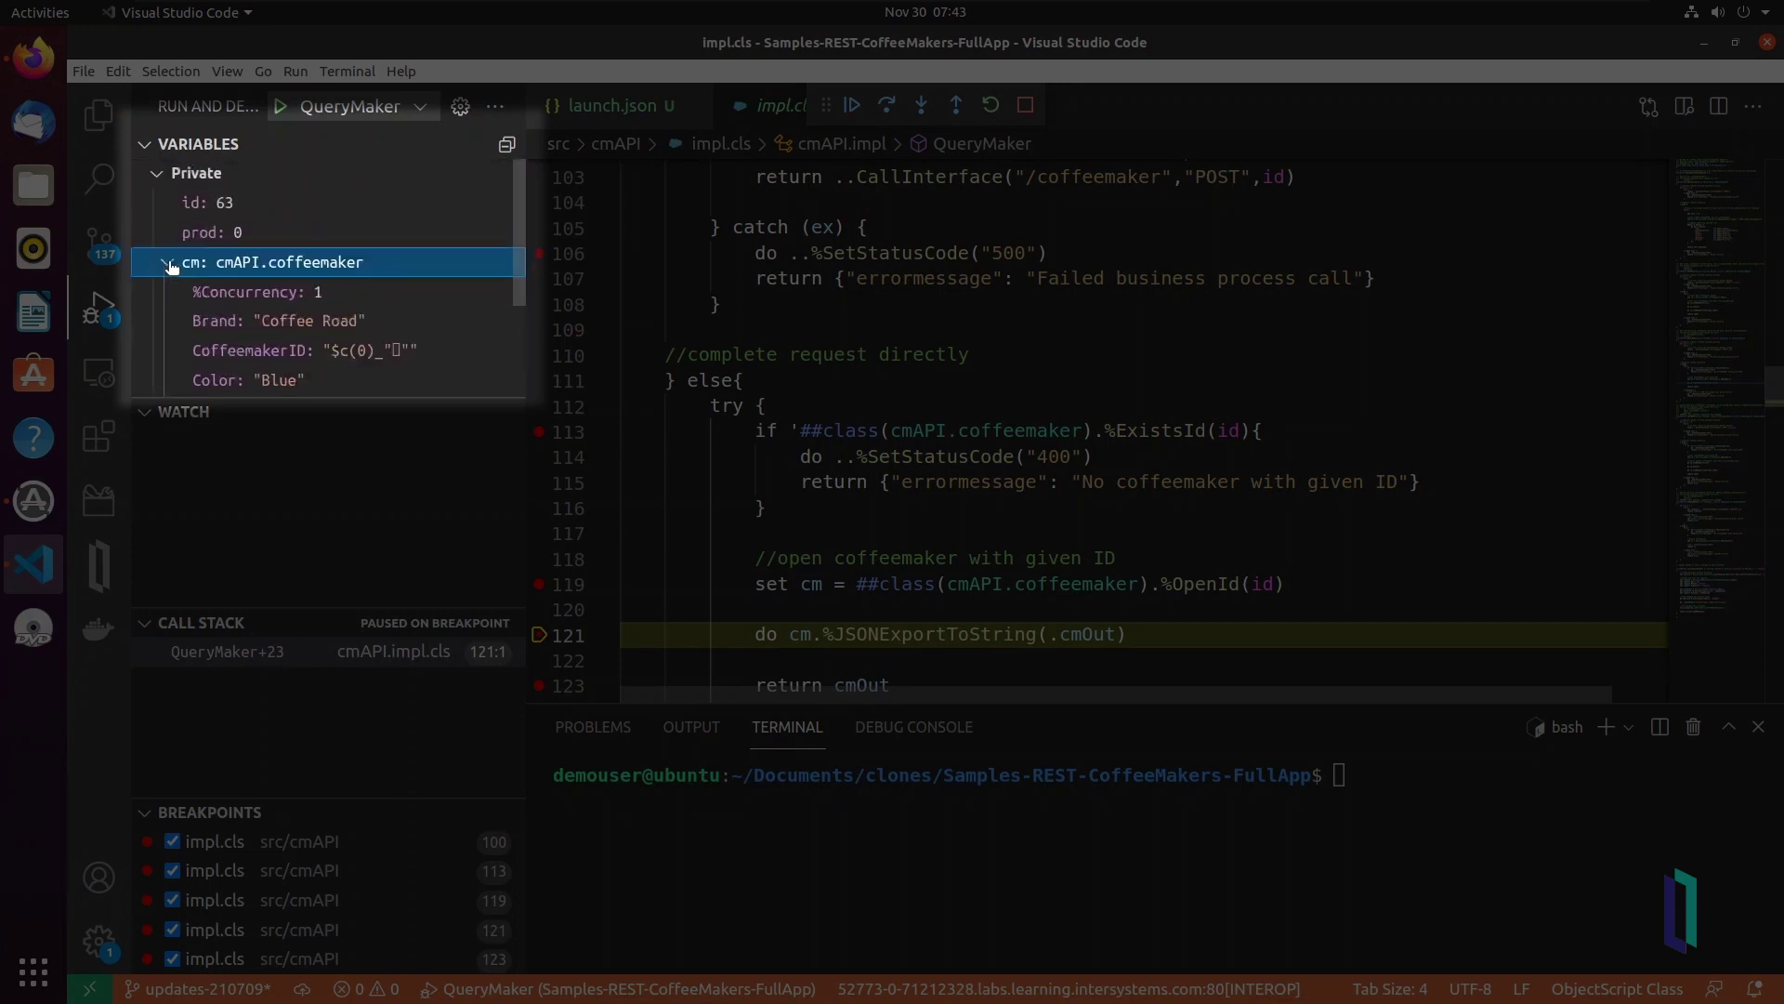
pyautogui.click(171, 265)
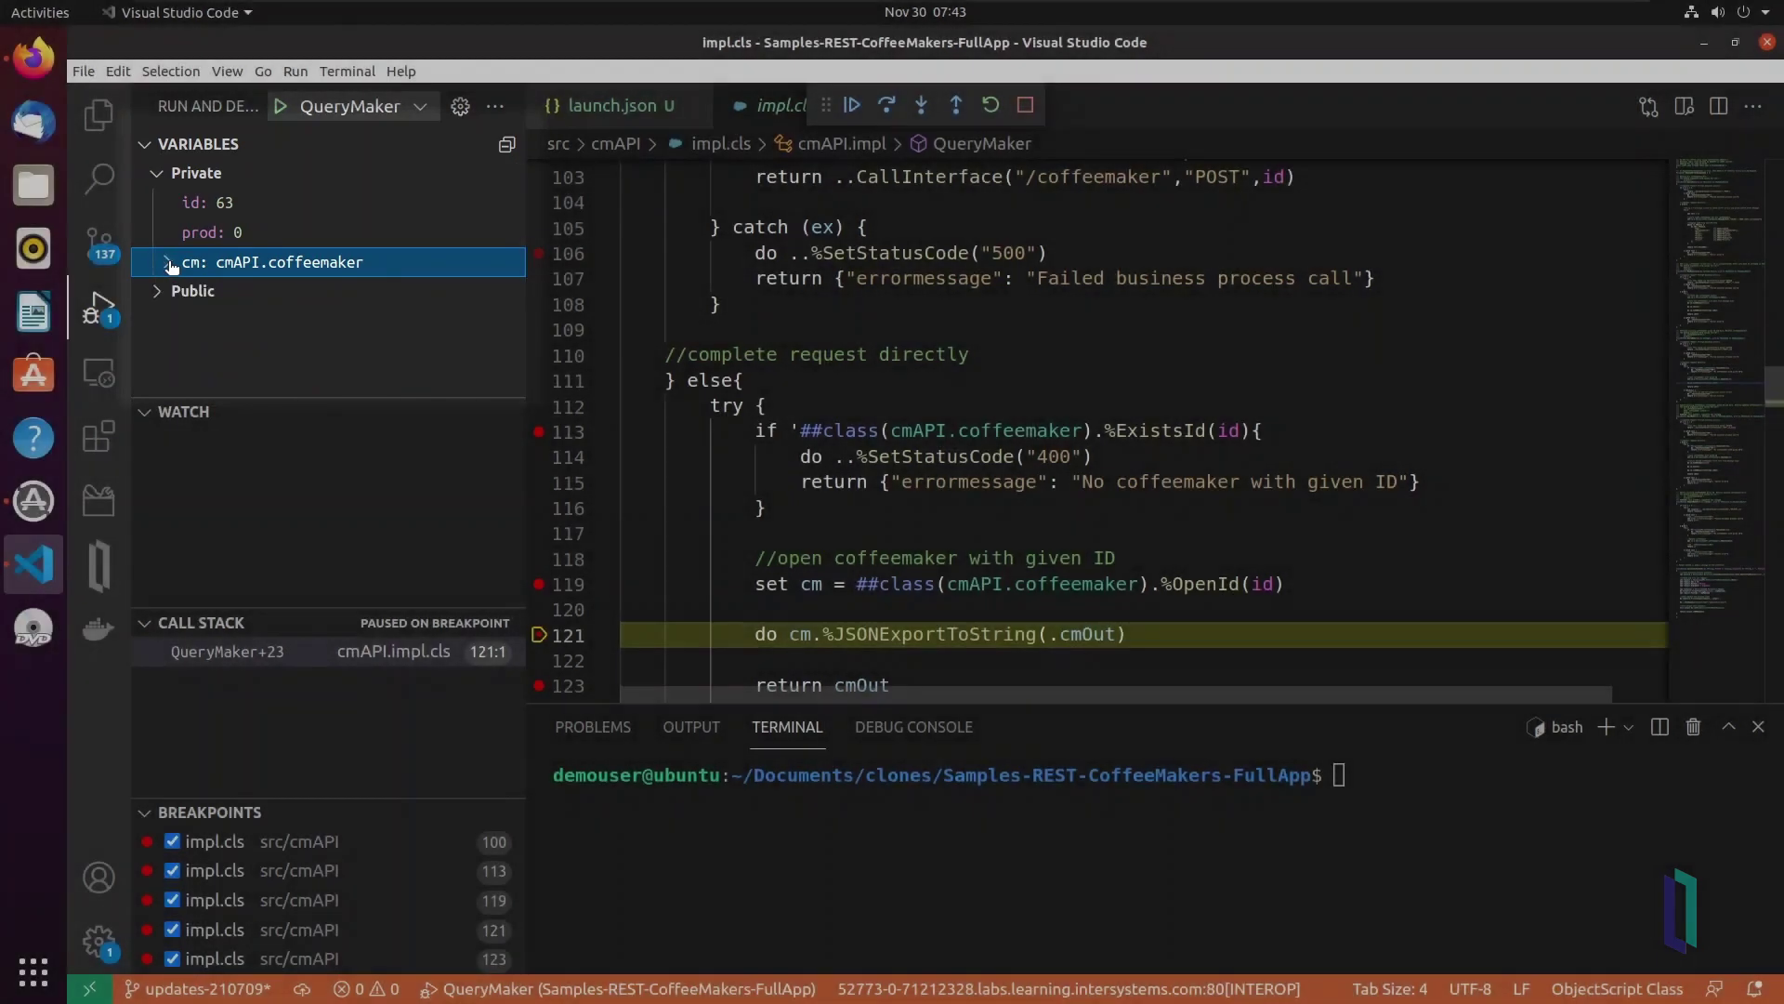
pyautogui.click(440, 414)
pyautogui.write('c')
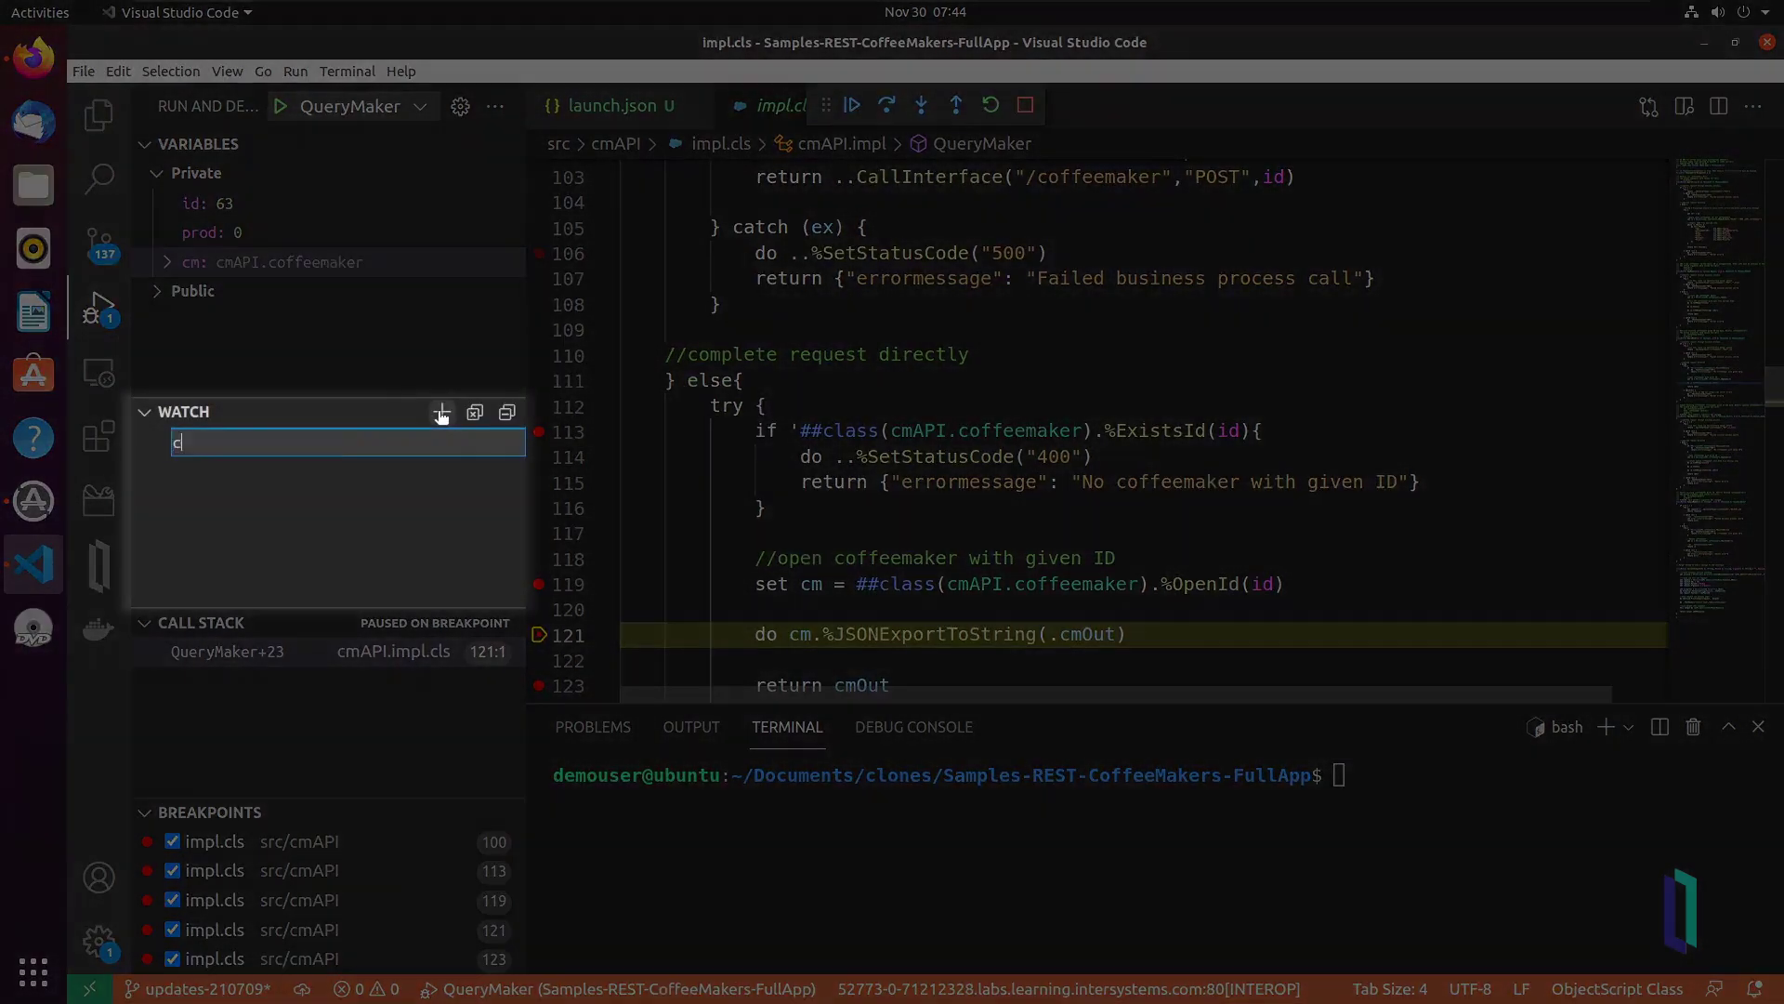
pyautogui.write('m.CoffeemakerID')
pyautogui.press('Return')
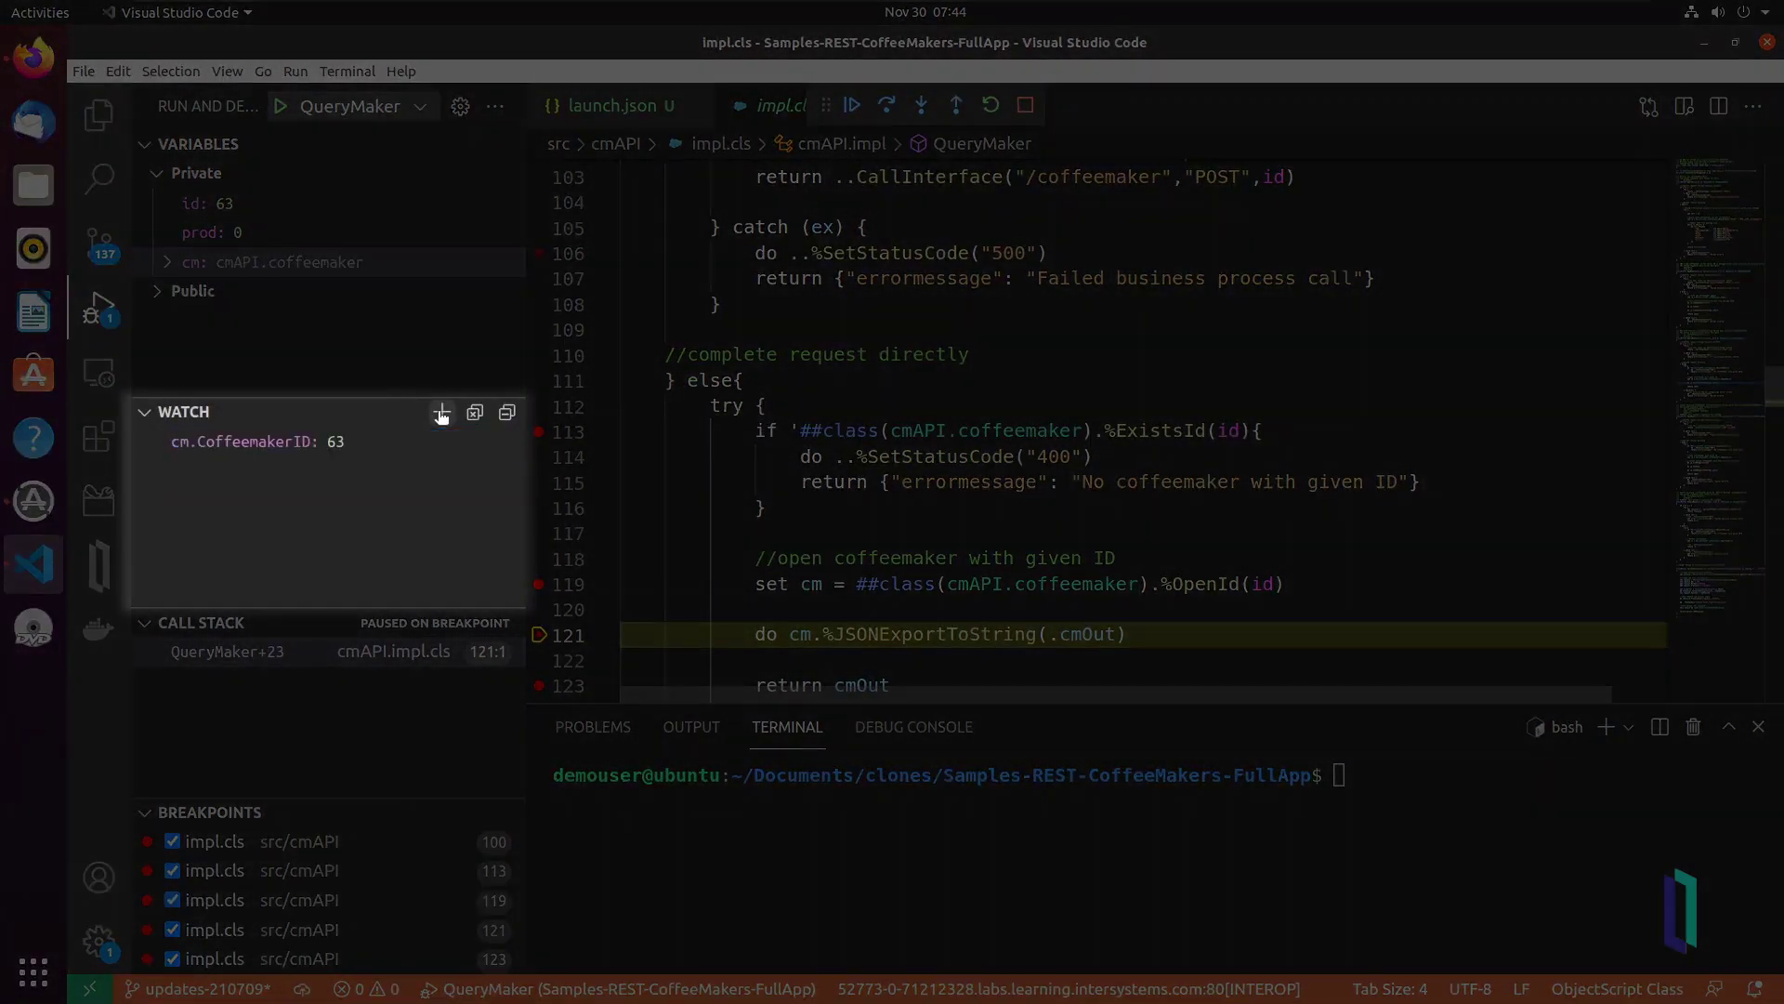
# - Add cm.Name and cm watch expressions and inspect the watched cm object
pyautogui.click(441, 415)
pyautogui.write('cm.Name')
pyautogui.press('Return')
pyautogui.click(441, 414)
pyautogui.write('cm')
pyautogui.press('Return')
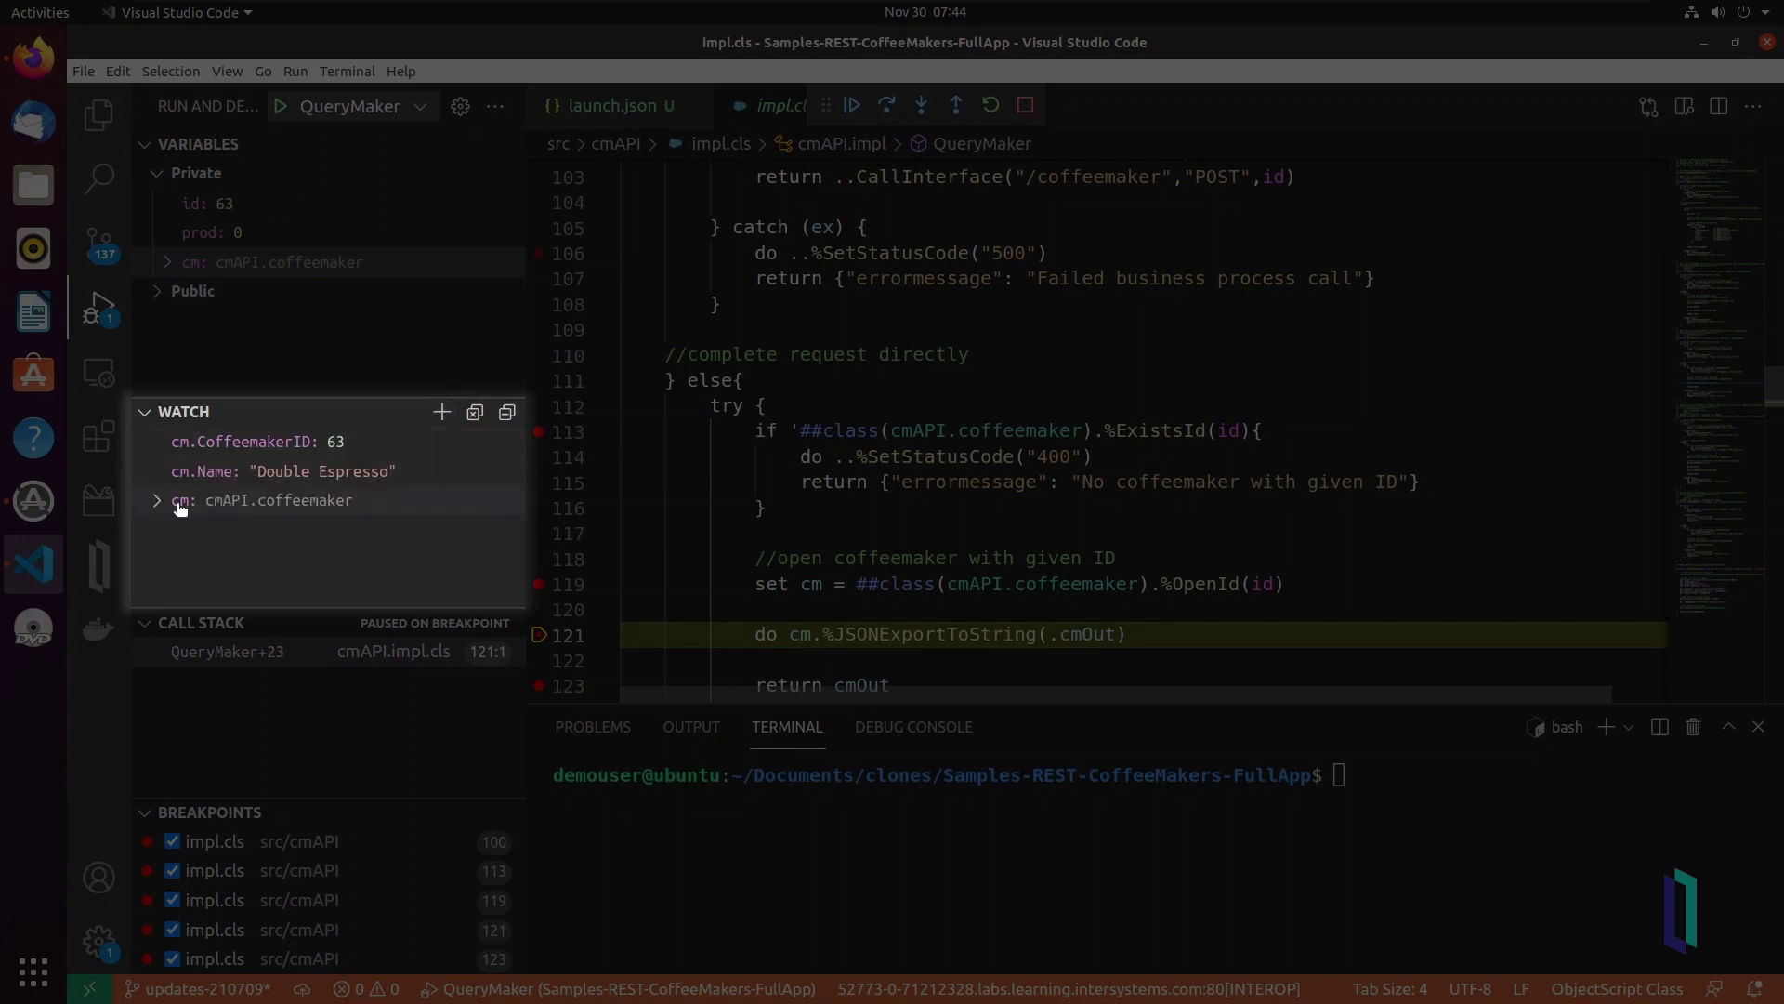
pyautogui.click(157, 502)
pyautogui.scroll(-2, 157, 507)
pyautogui.scroll(-2, 158, 507)
pyautogui.scroll(5, 158, 508)
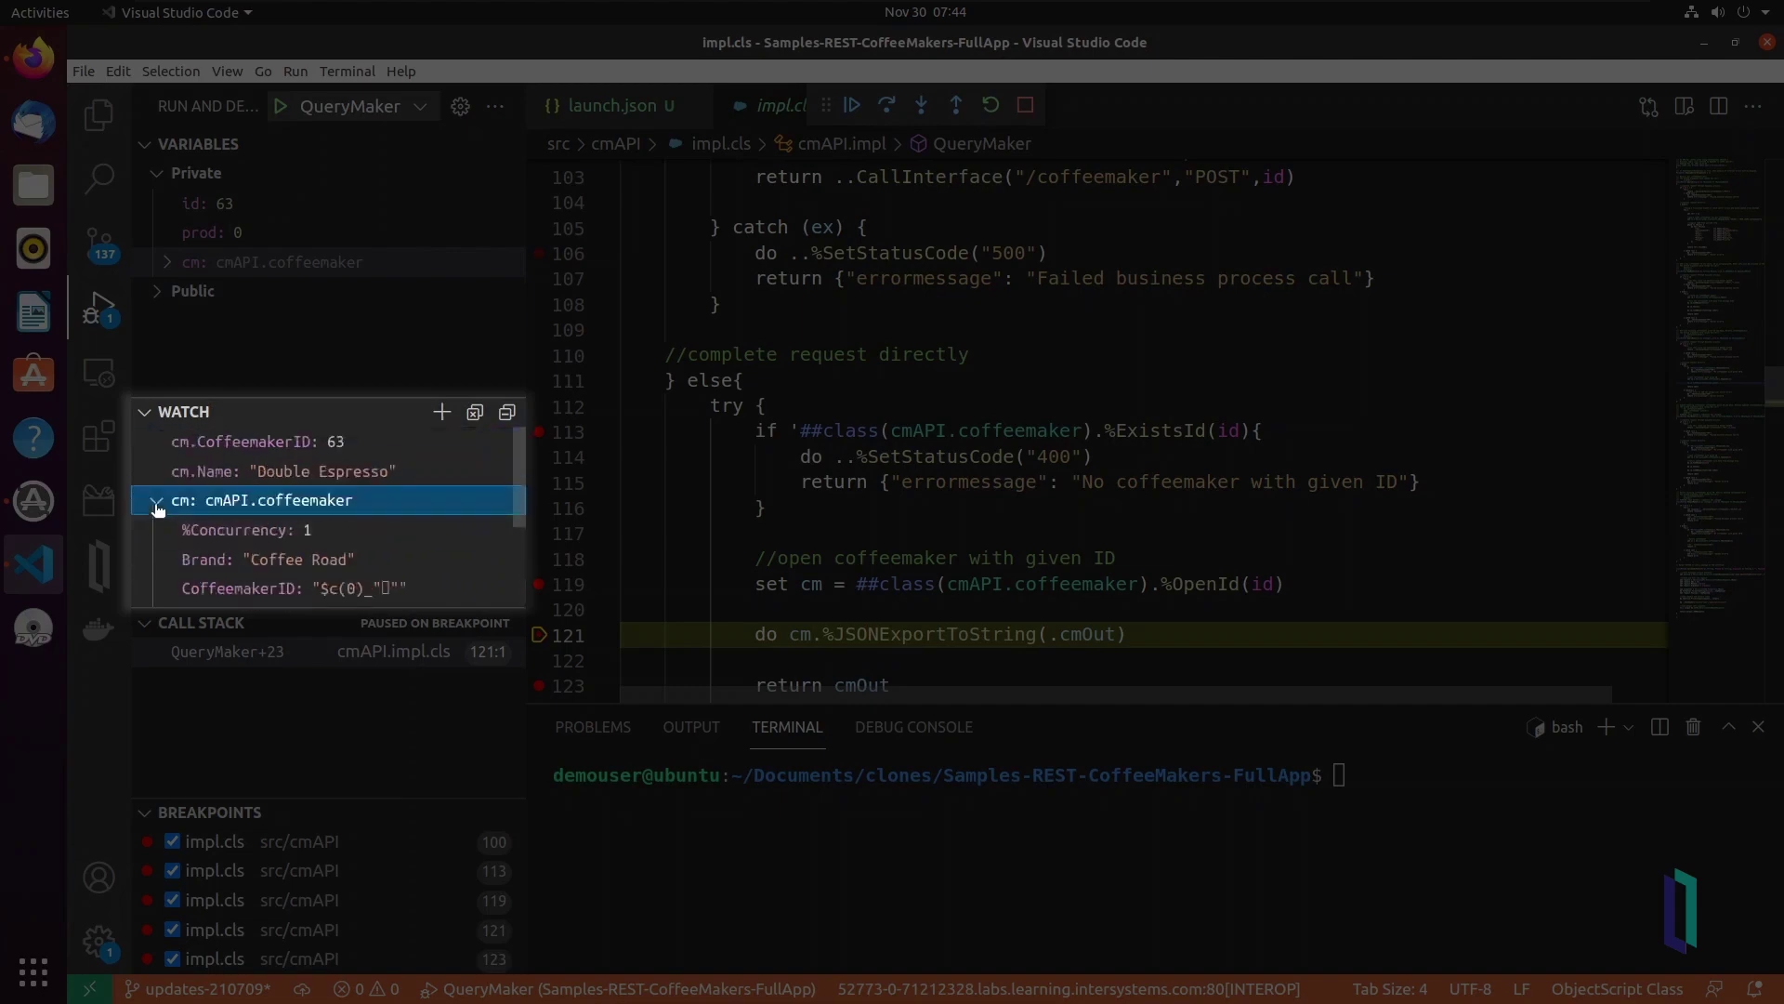
pyautogui.click(157, 502)
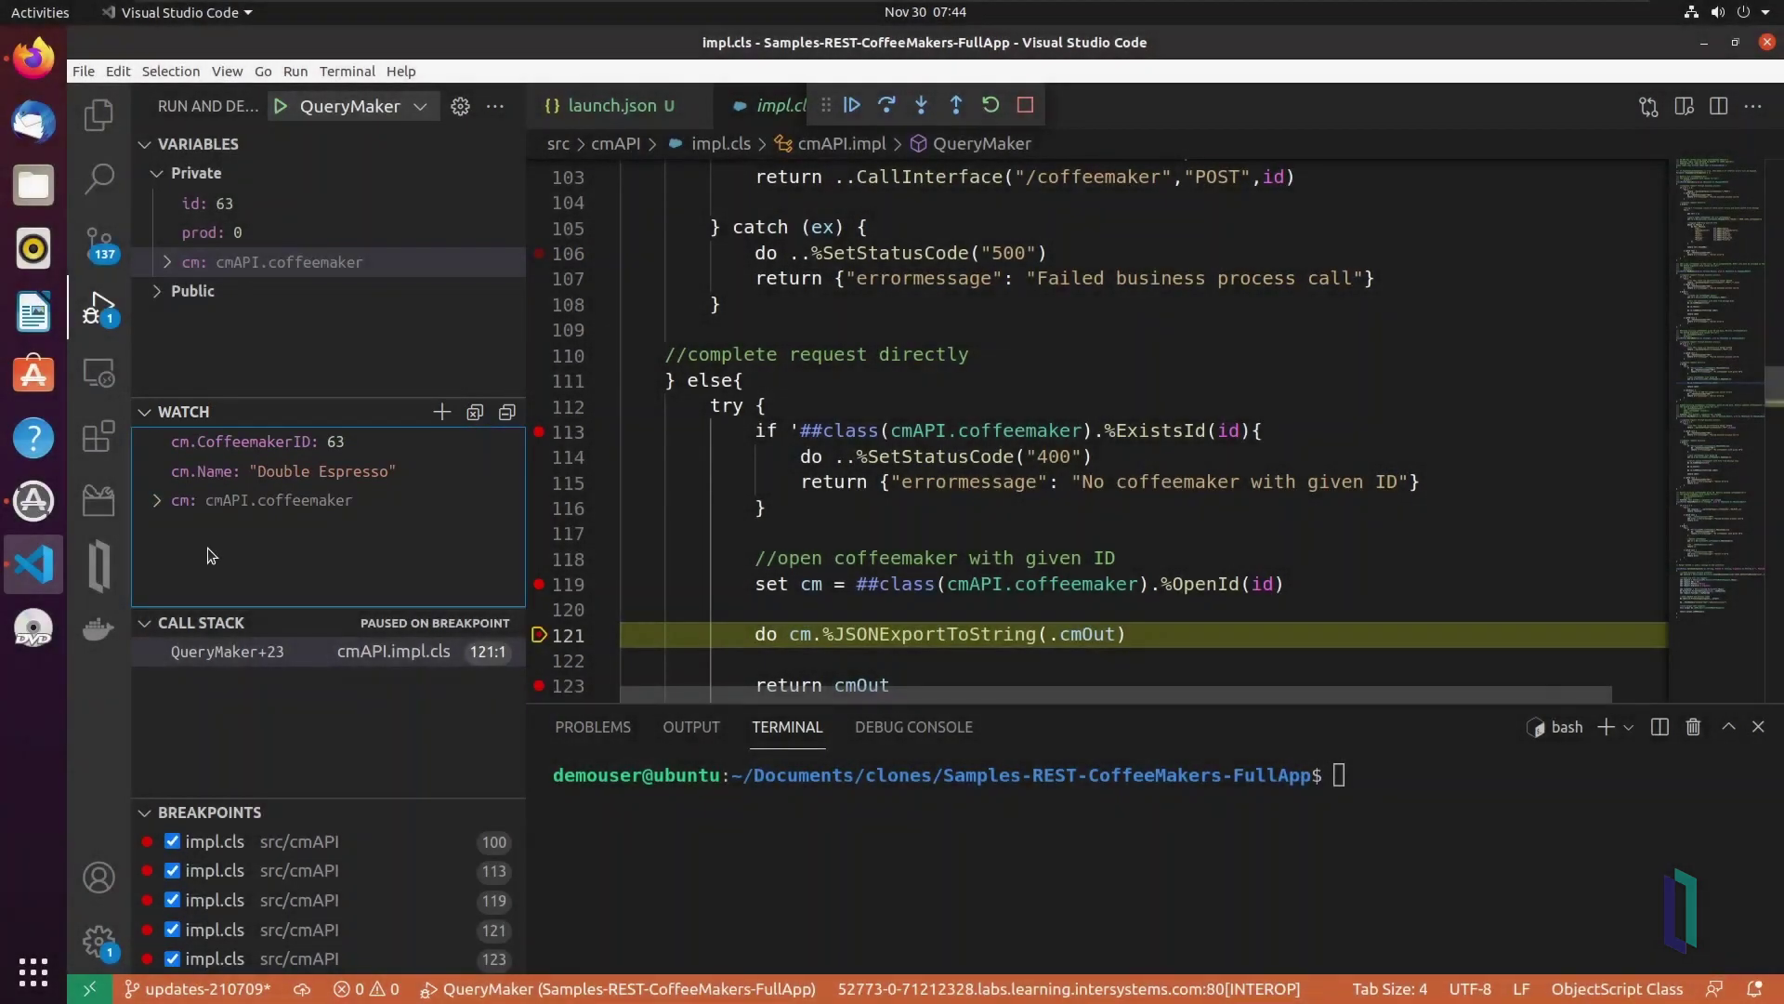
# - At line 123, evaluate cm.NumCups > 1 (1) and > 2 (0) in the debug console
pyautogui.click(850, 104)
pyautogui.click(914, 726)
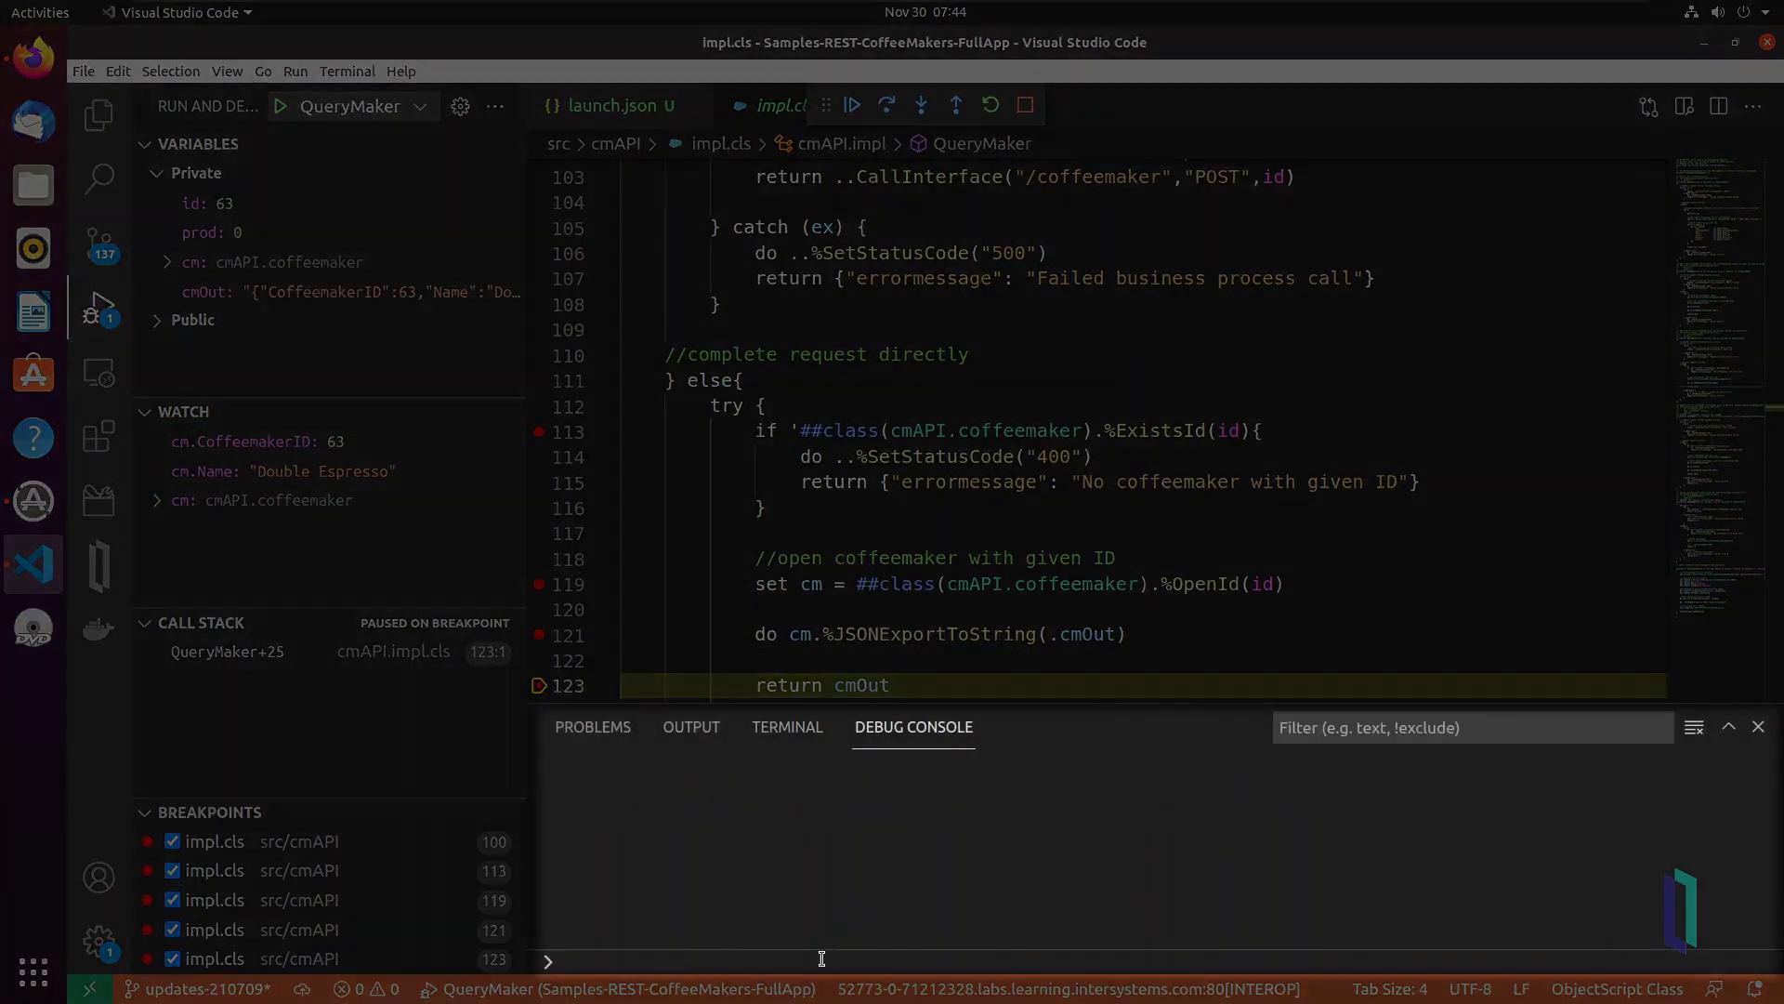
pyautogui.click(693, 962)
pyautogui.write('cm.NumCups')
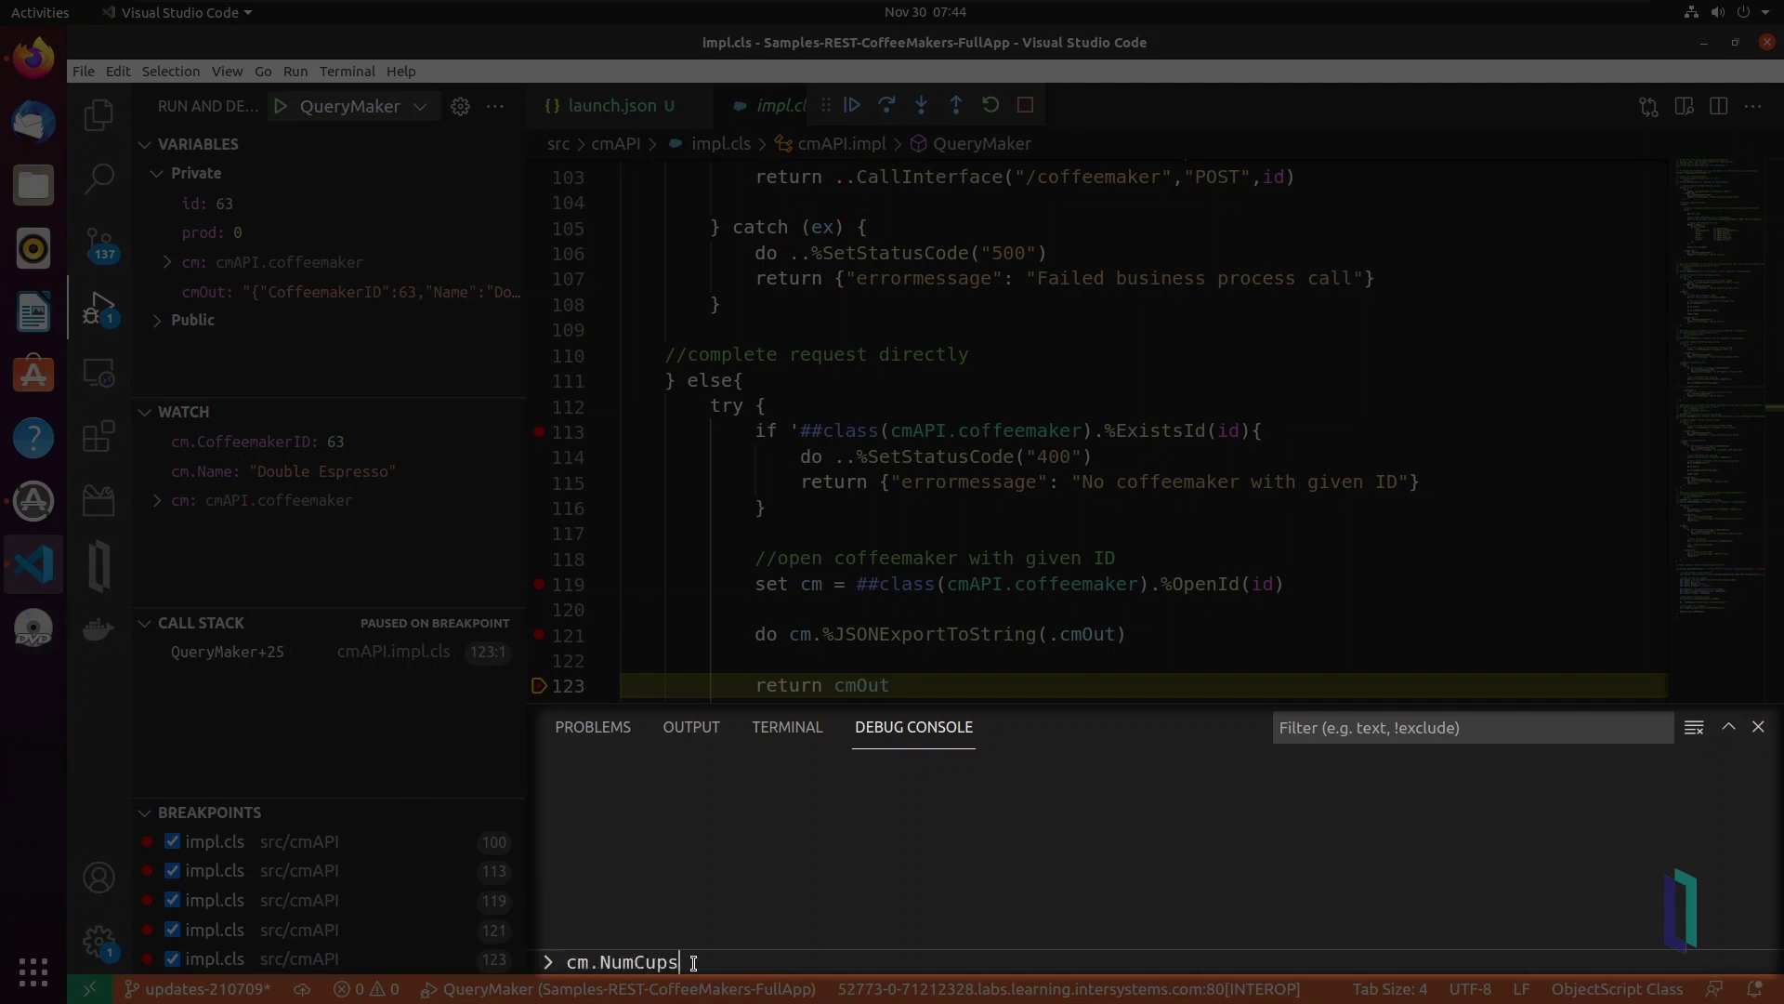
pyautogui.write(' > 1')
pyautogui.press('Return')
pyautogui.write('cm.NumCups > 2')
pyautogui.press('Return')
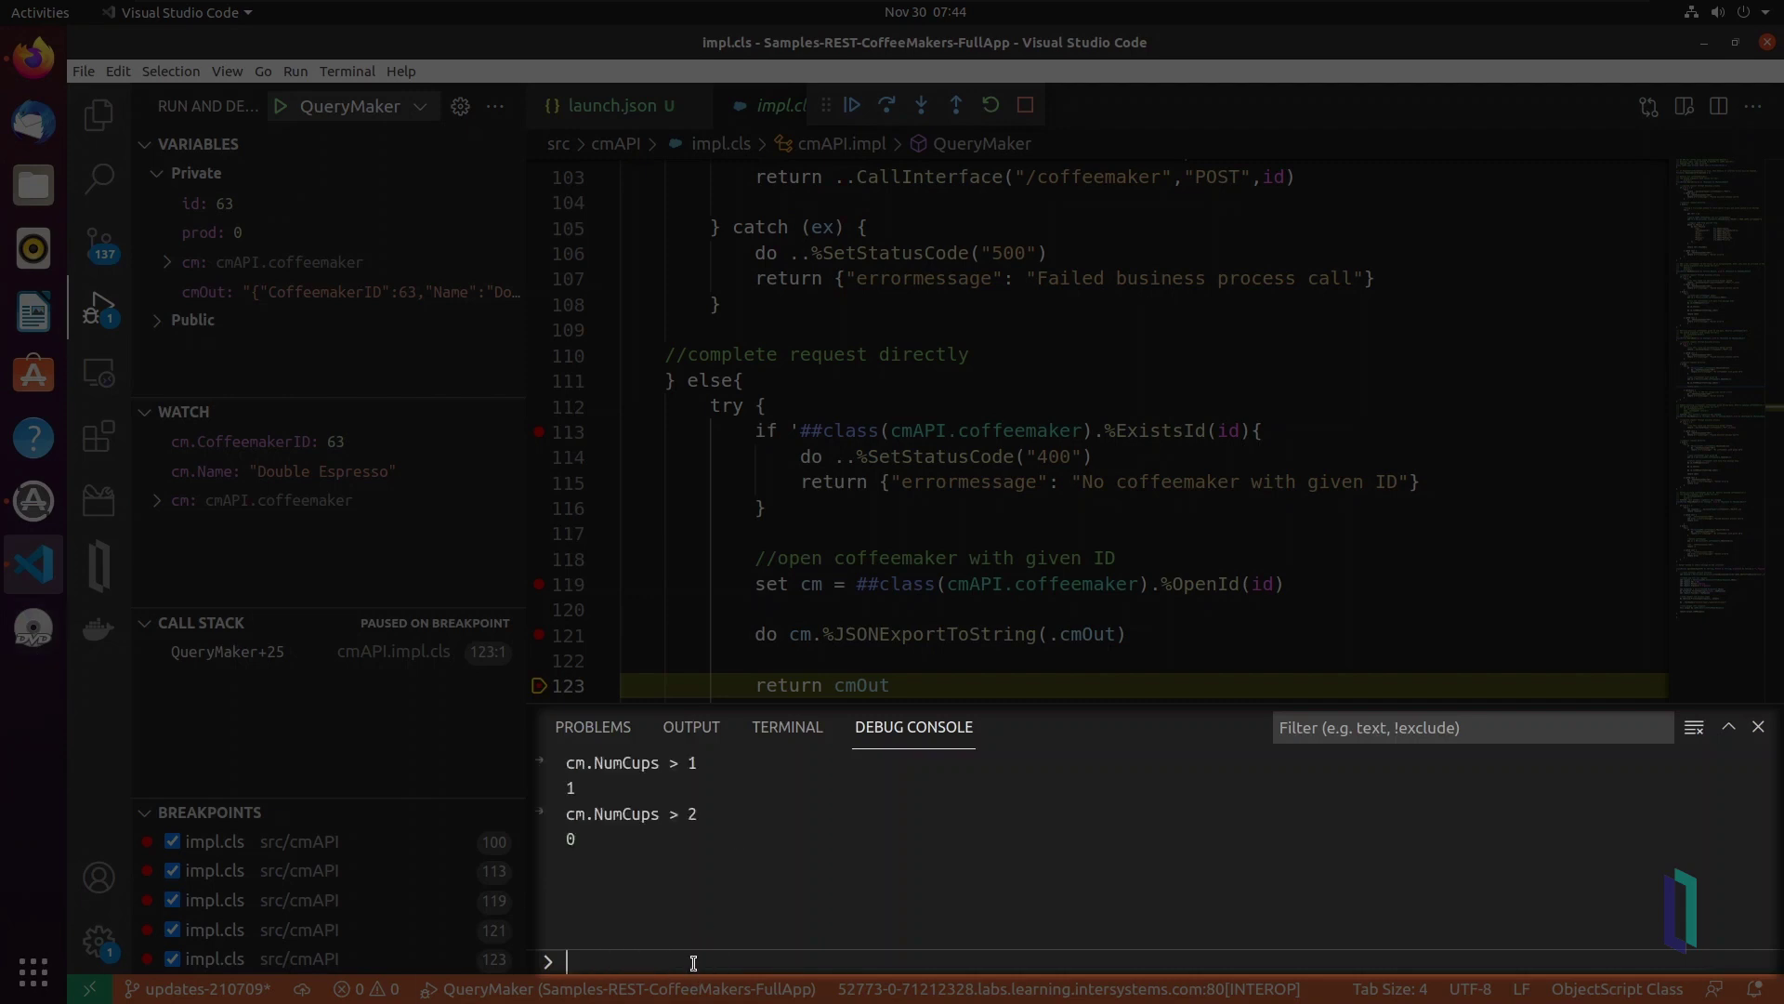
# - End the debug session and show the portal's Production Configuration page in Firefox
pyautogui.press('F5')
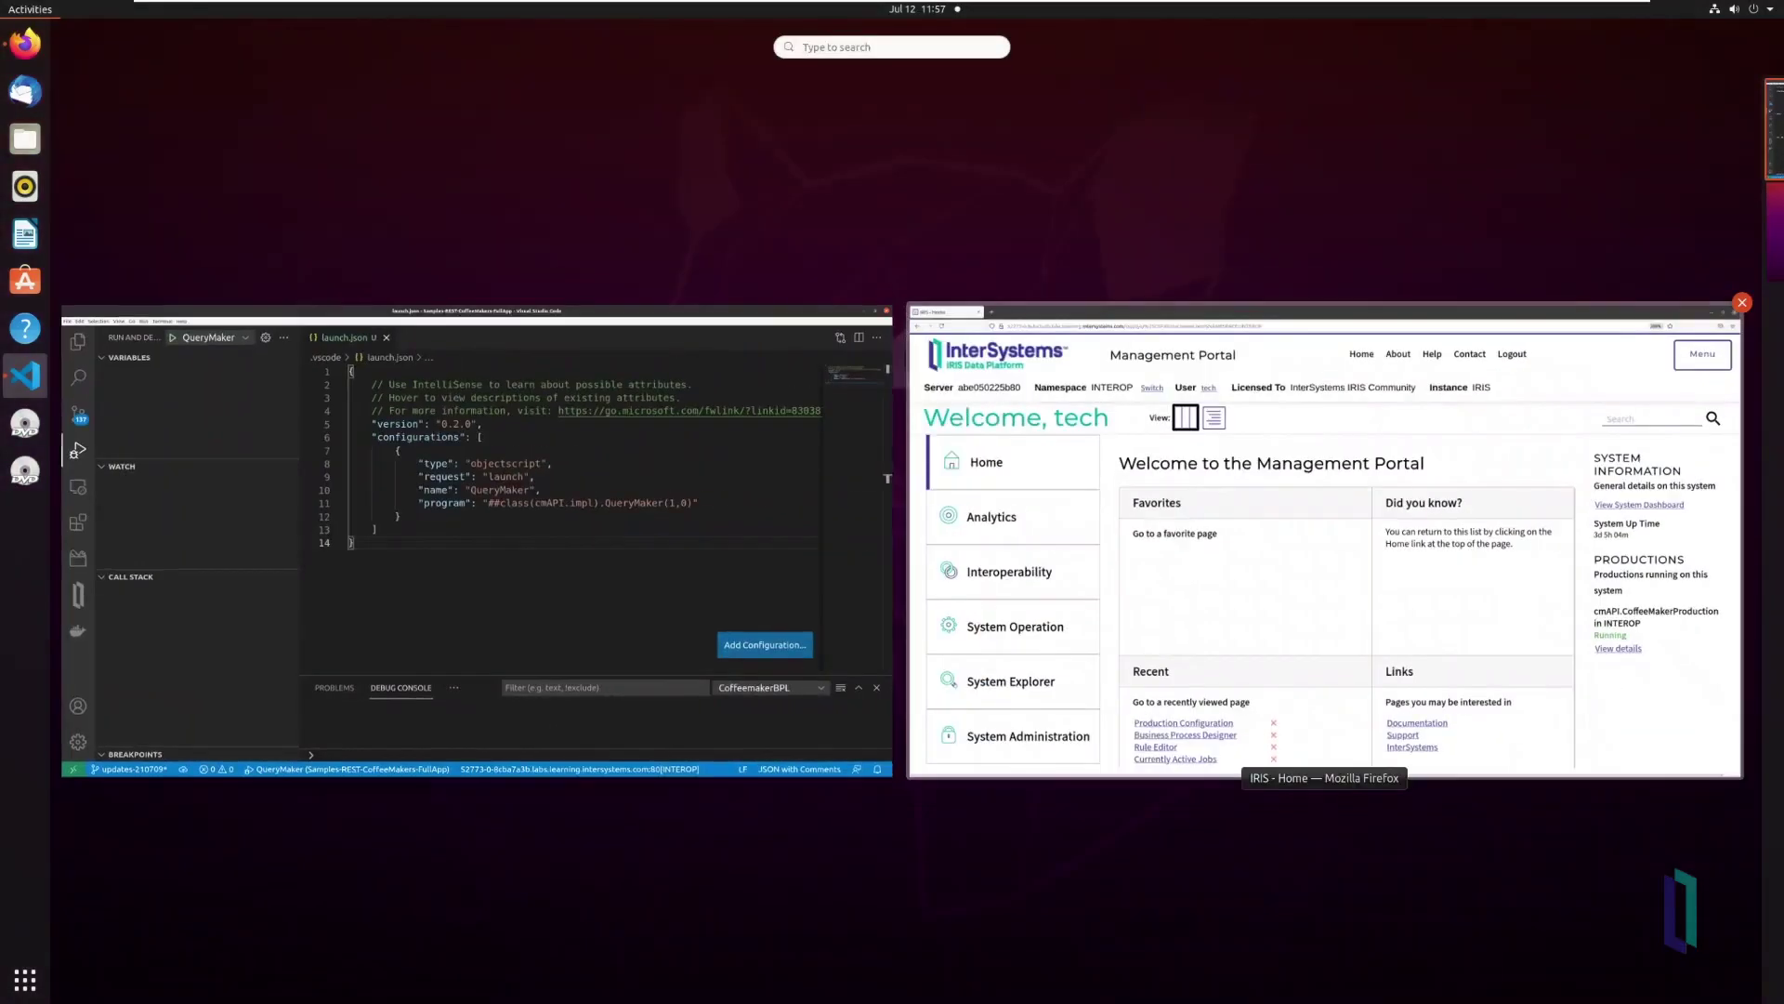
pyautogui.click(1326, 627)
pyautogui.click(618, 888)
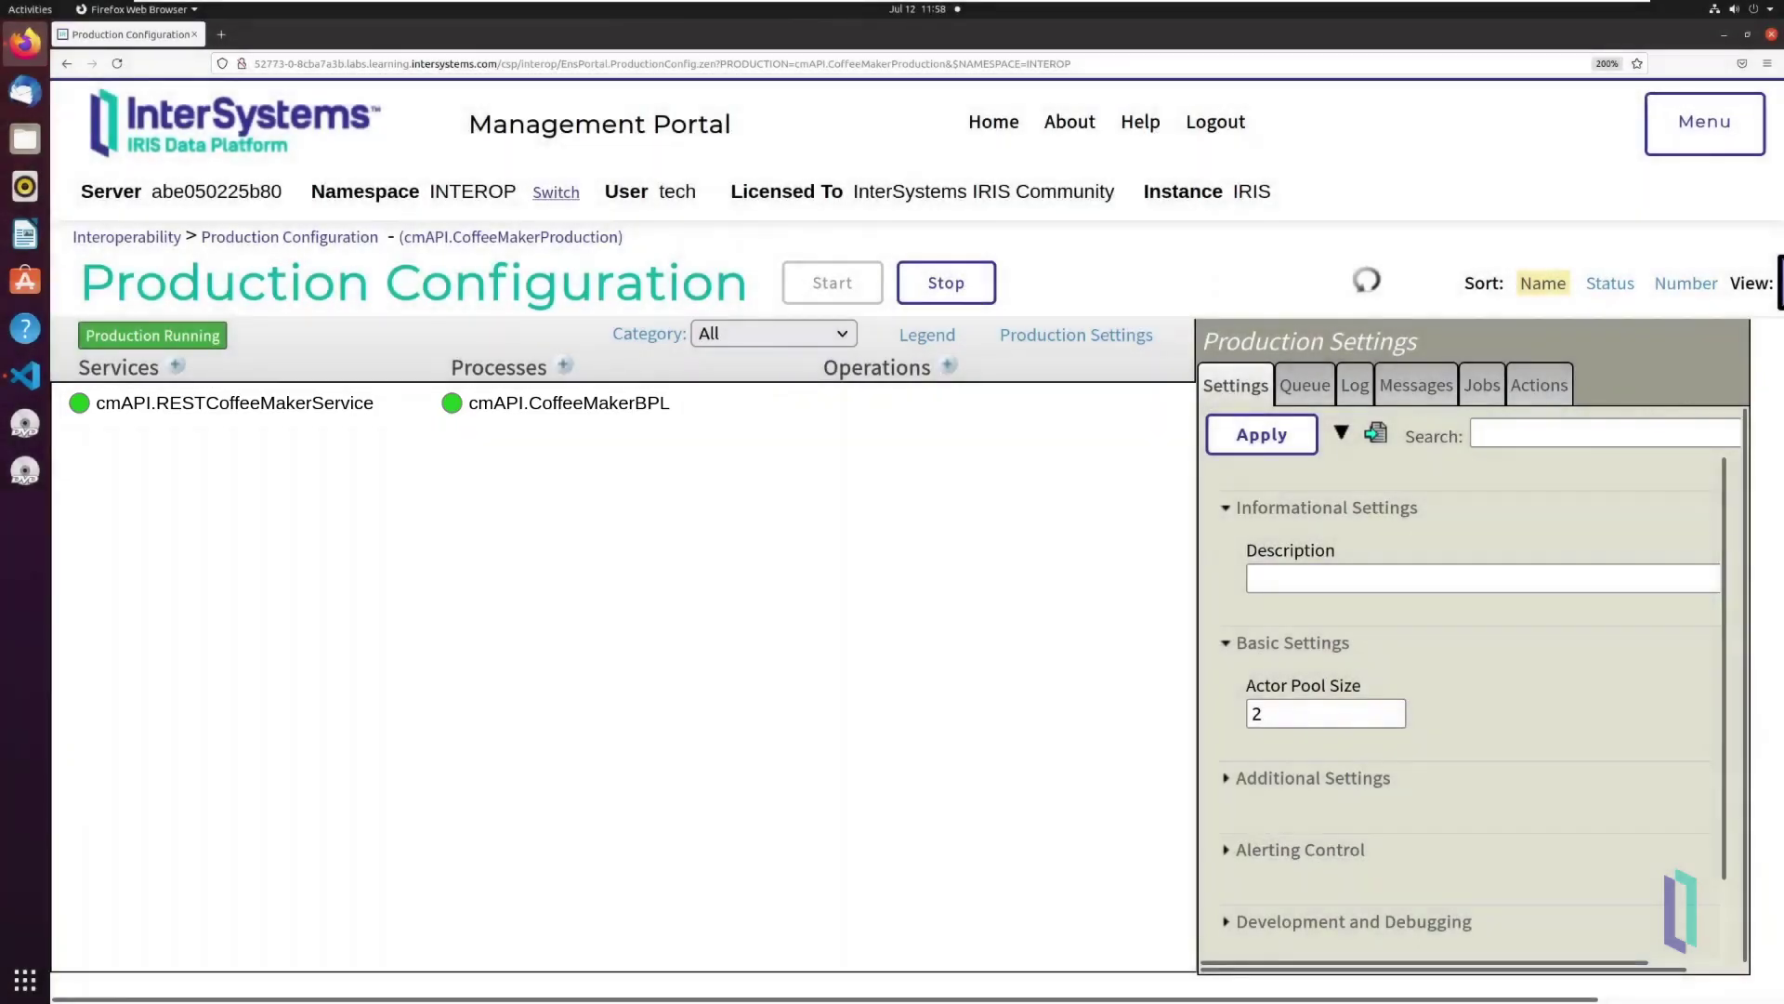
# - Back in VS Code, add an ObjectScript Run current routine configuration to launch.json
pyautogui.press('super')
pyautogui.click(475, 503)
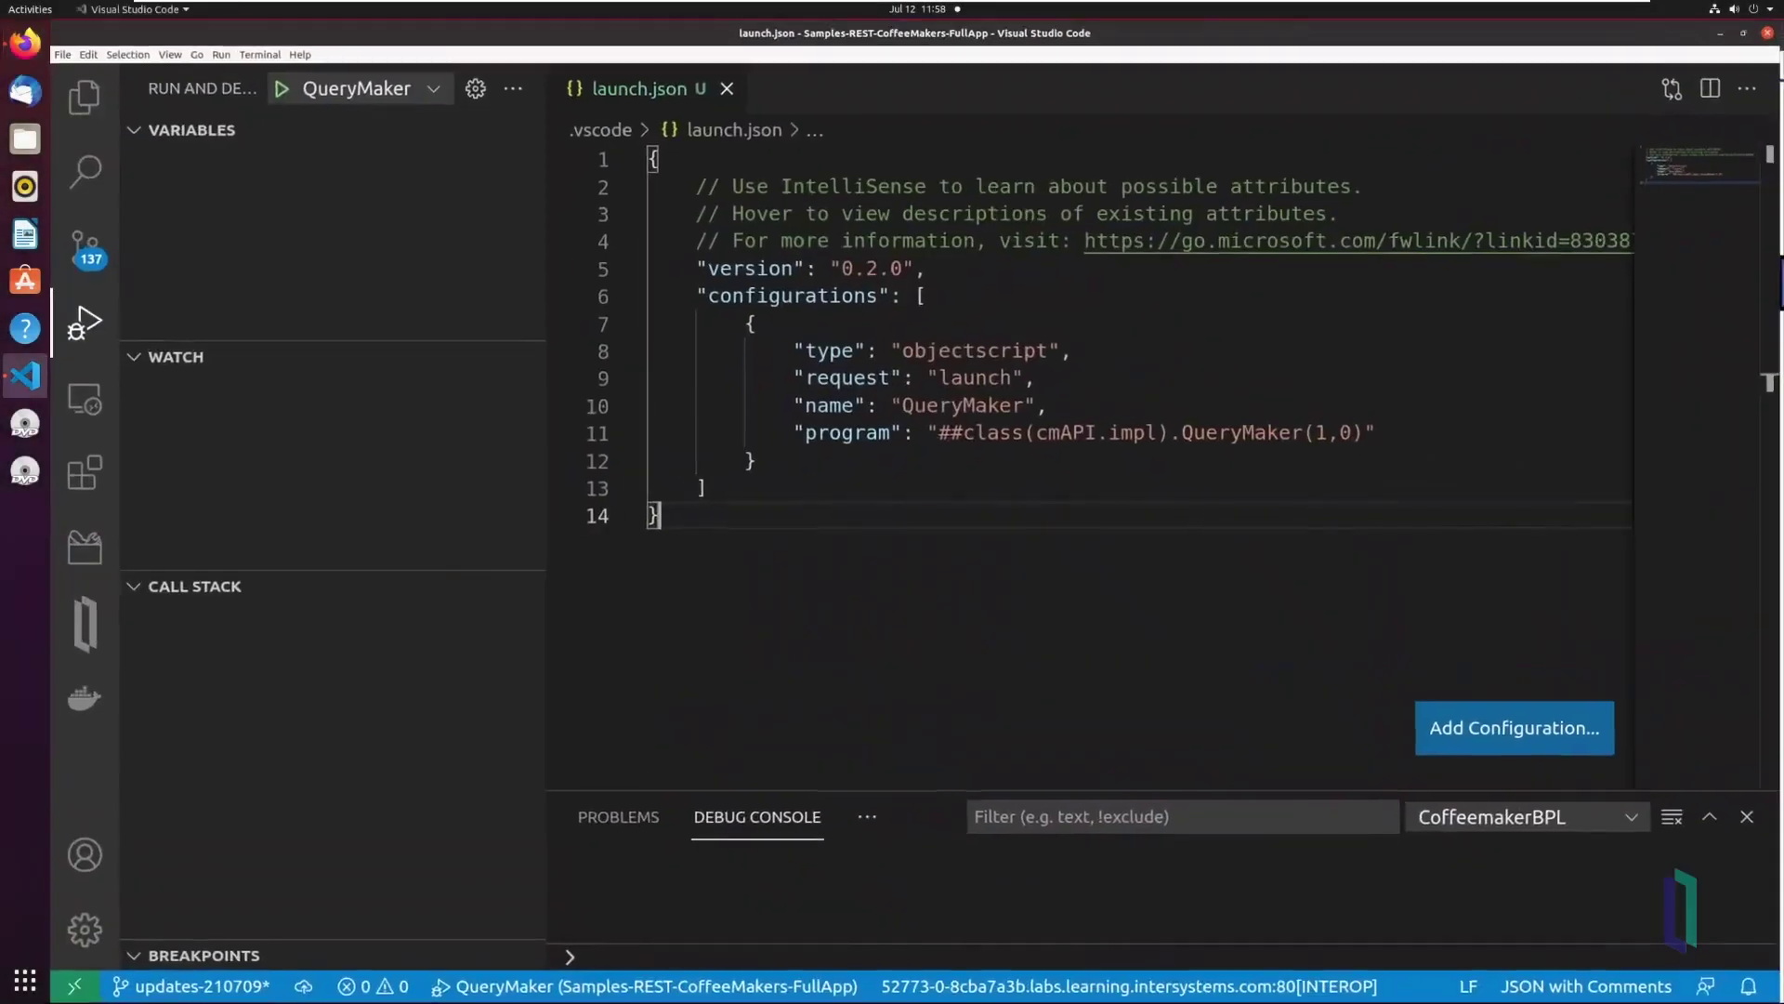
pyautogui.click(1514, 725)
pyautogui.press('Return')
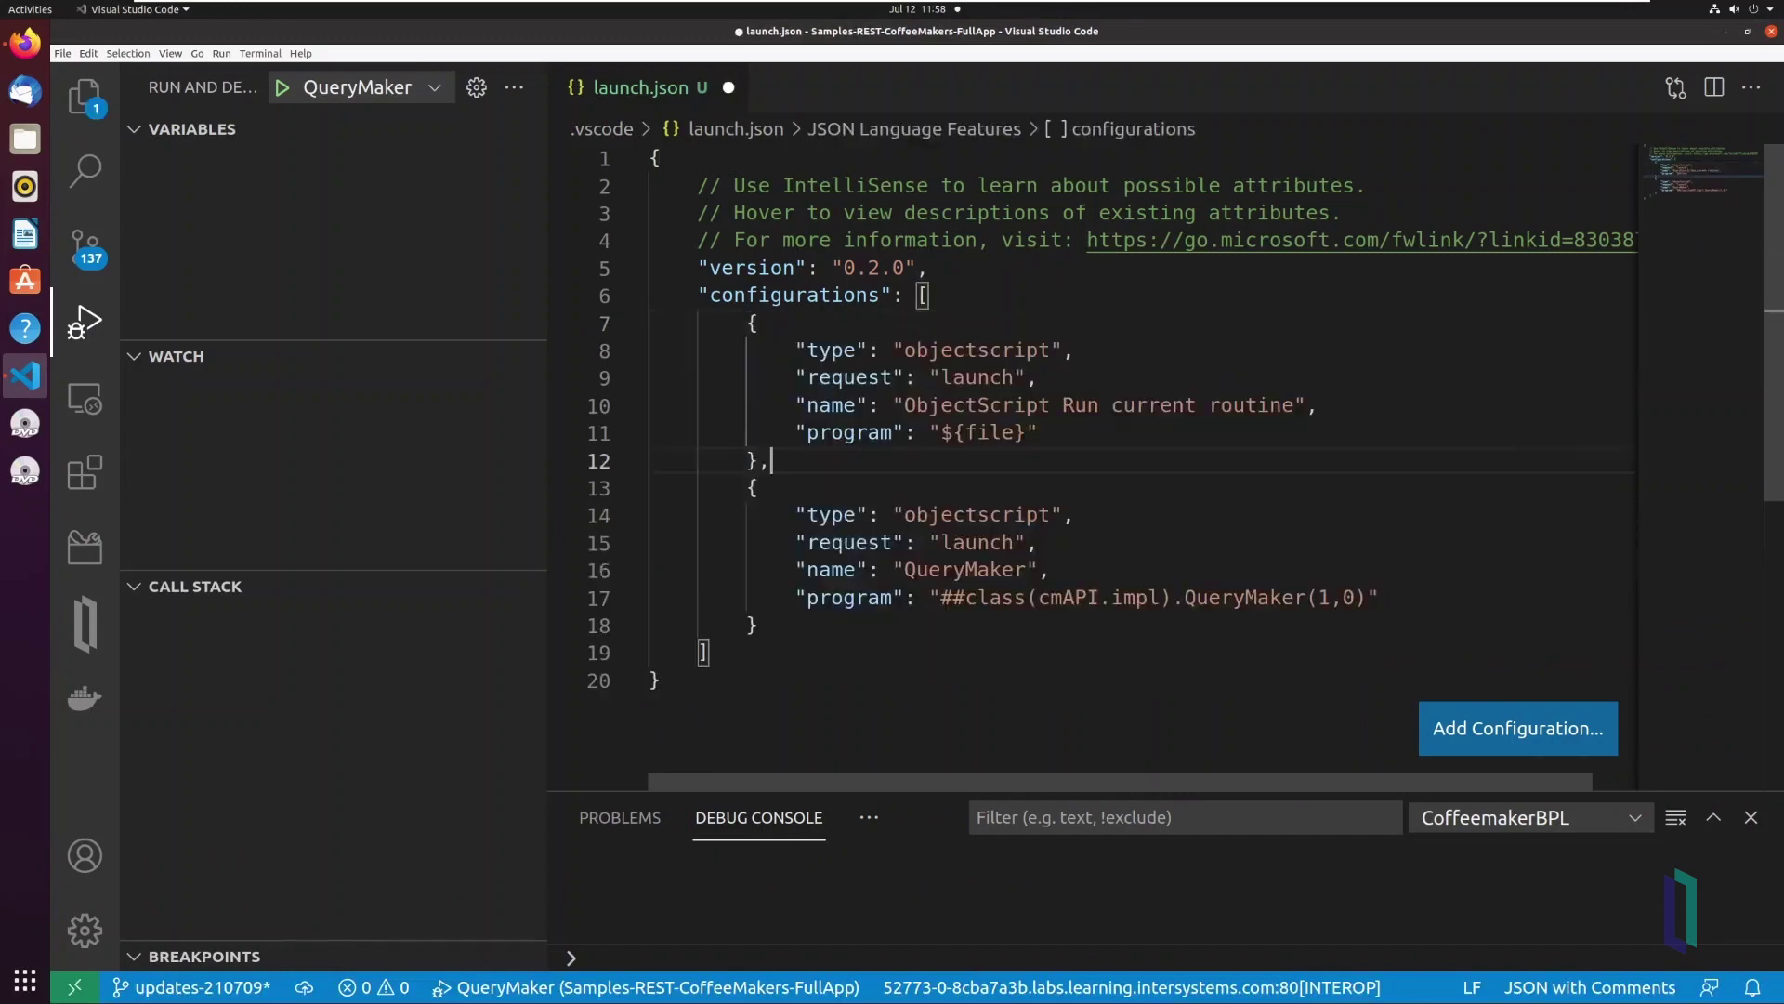
# - Make it the CoffeemakerBPL attach configuration with processID ${command:PickProcess}, and save
pyautogui.doubleClick(978, 377)
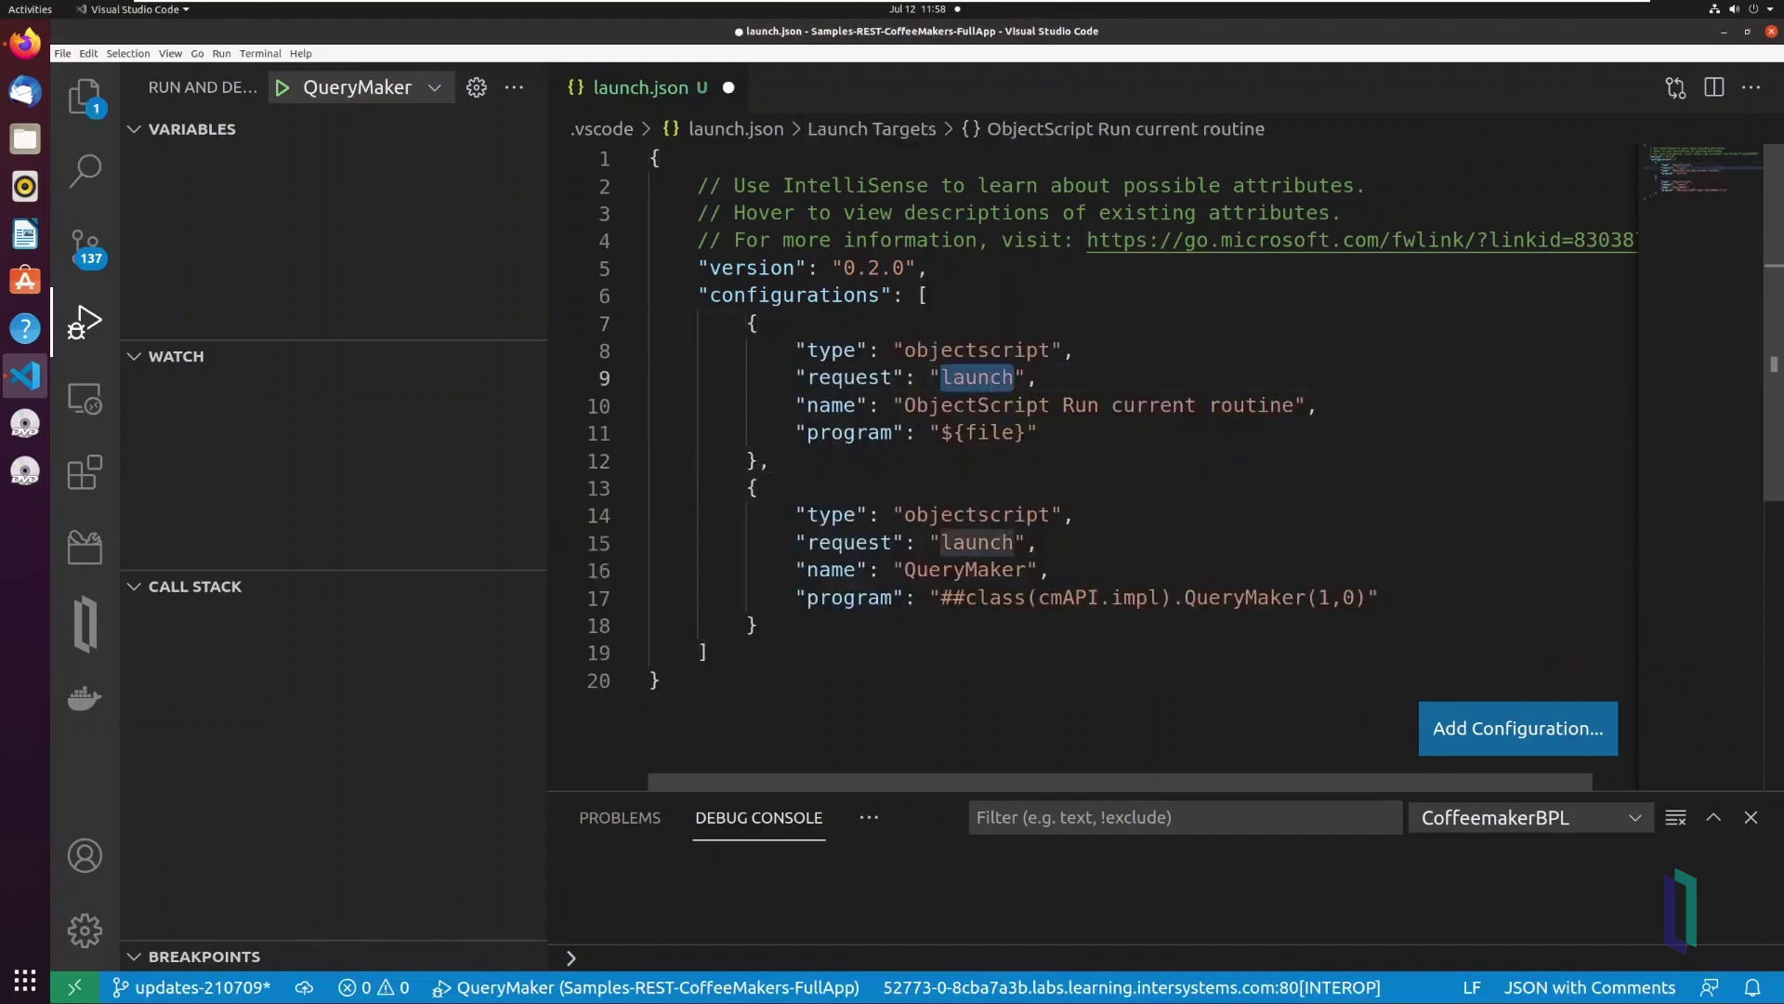
pyautogui.write('attach')
pyautogui.moveTo(905, 405); pyautogui.dragTo(1296, 404)
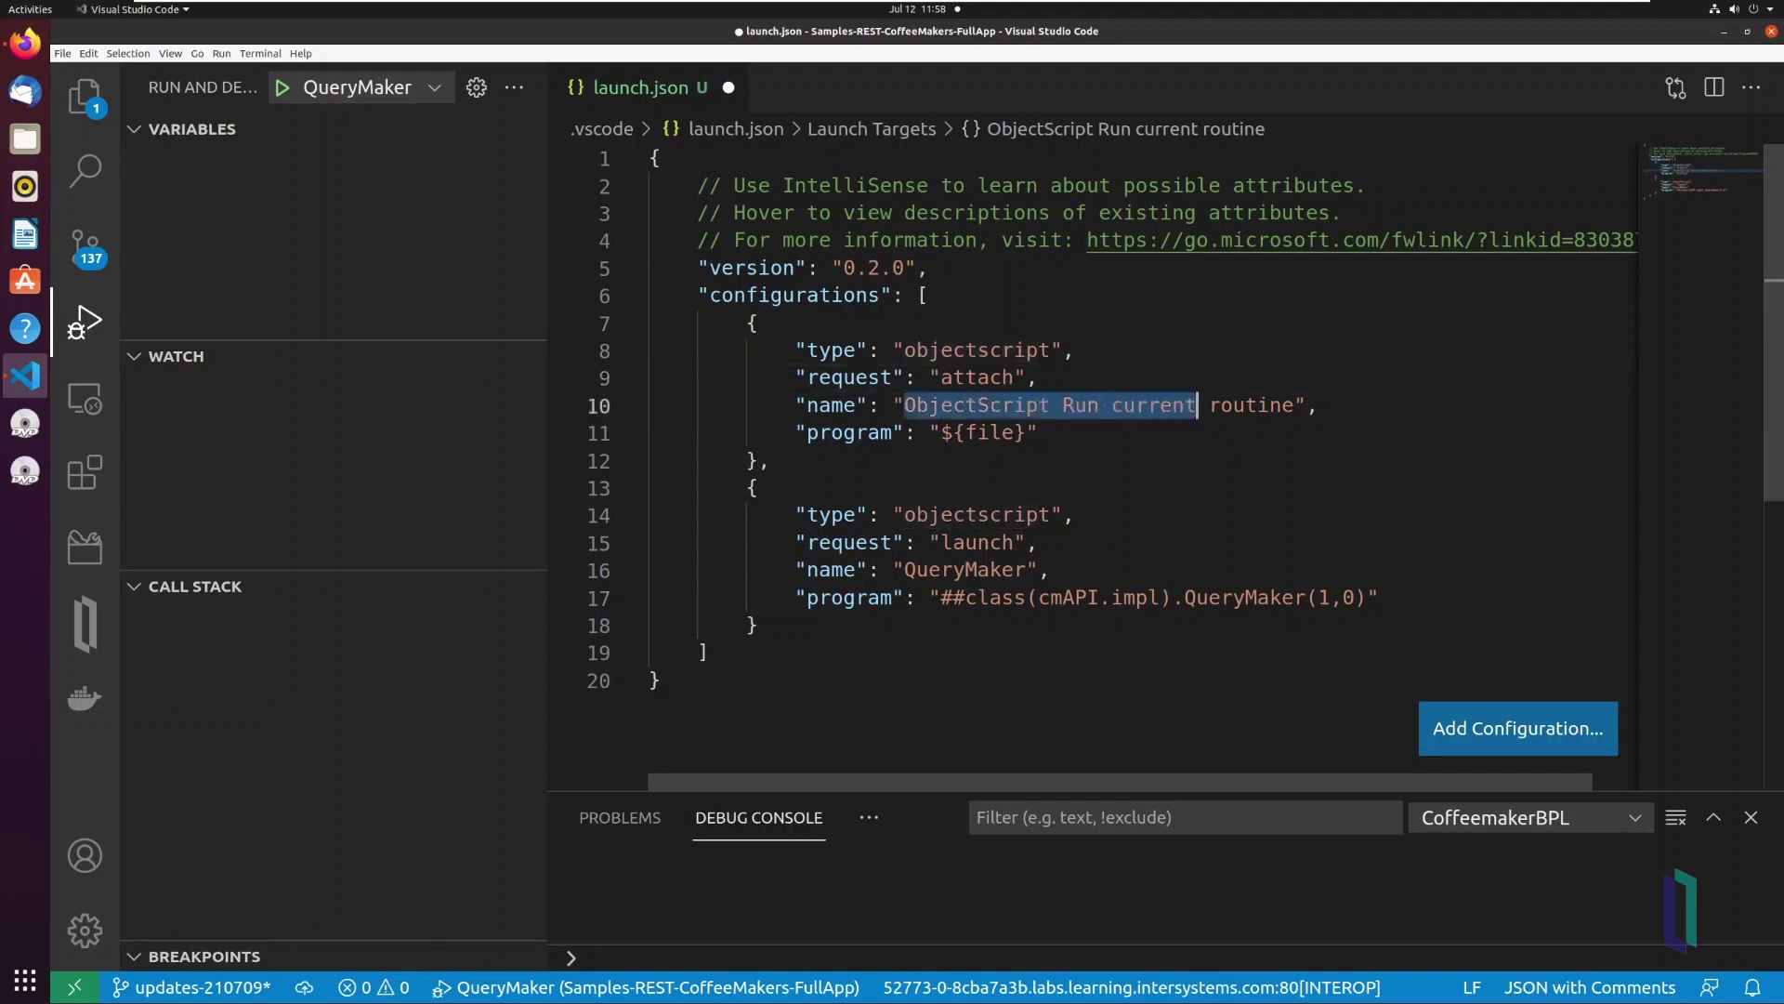
pyautogui.write('CoffeemakerBPL')
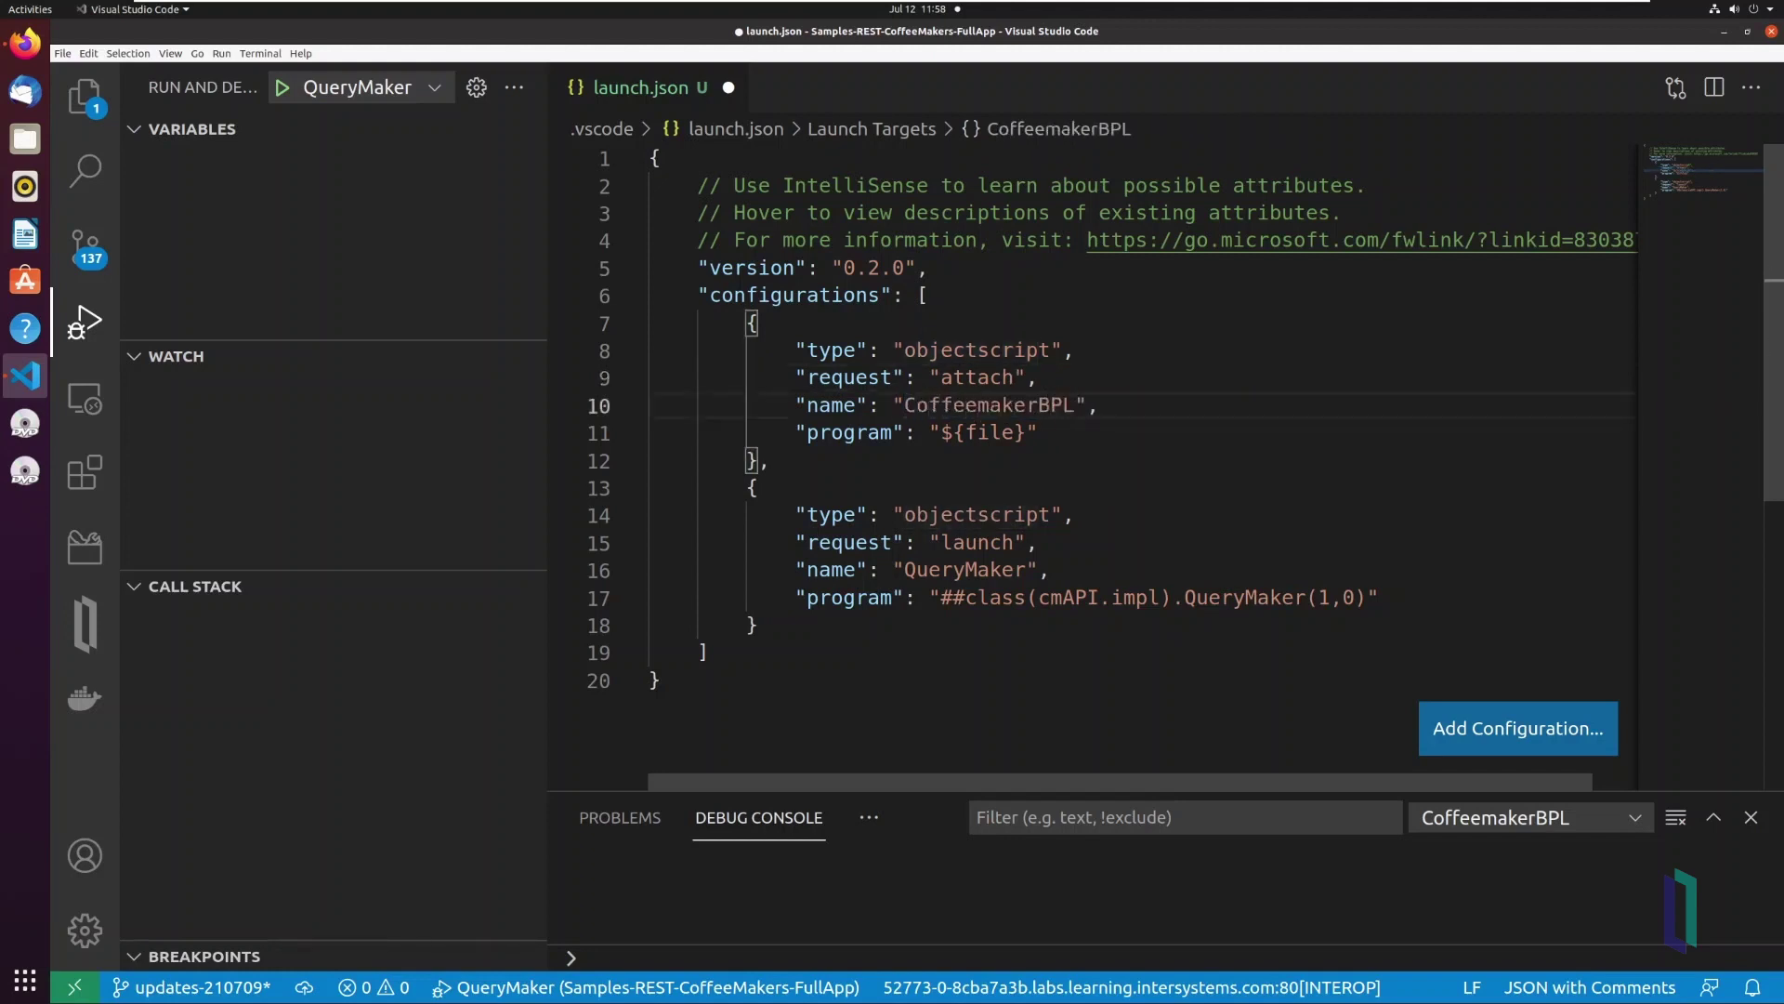
pyautogui.doubleClick(834, 433)
pyautogui.write('proces')
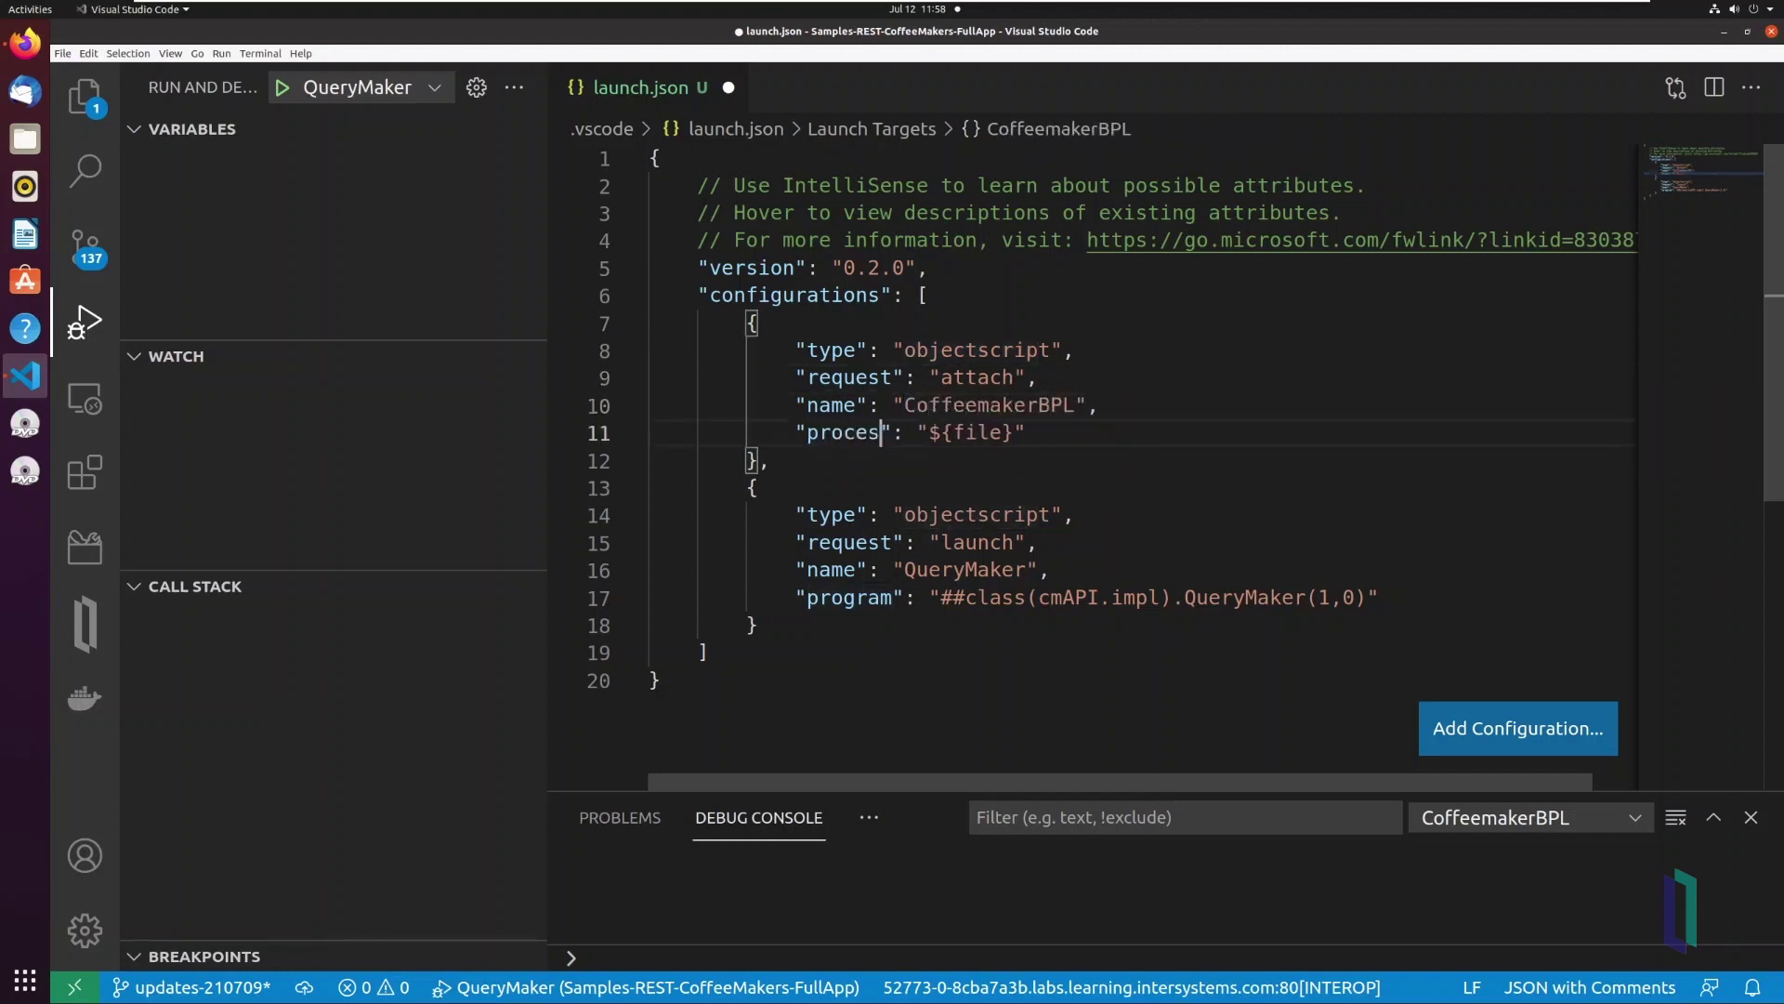
pyautogui.write('sID')
pyautogui.press('Up')
pyautogui.hotkey('ctrl', 'd')
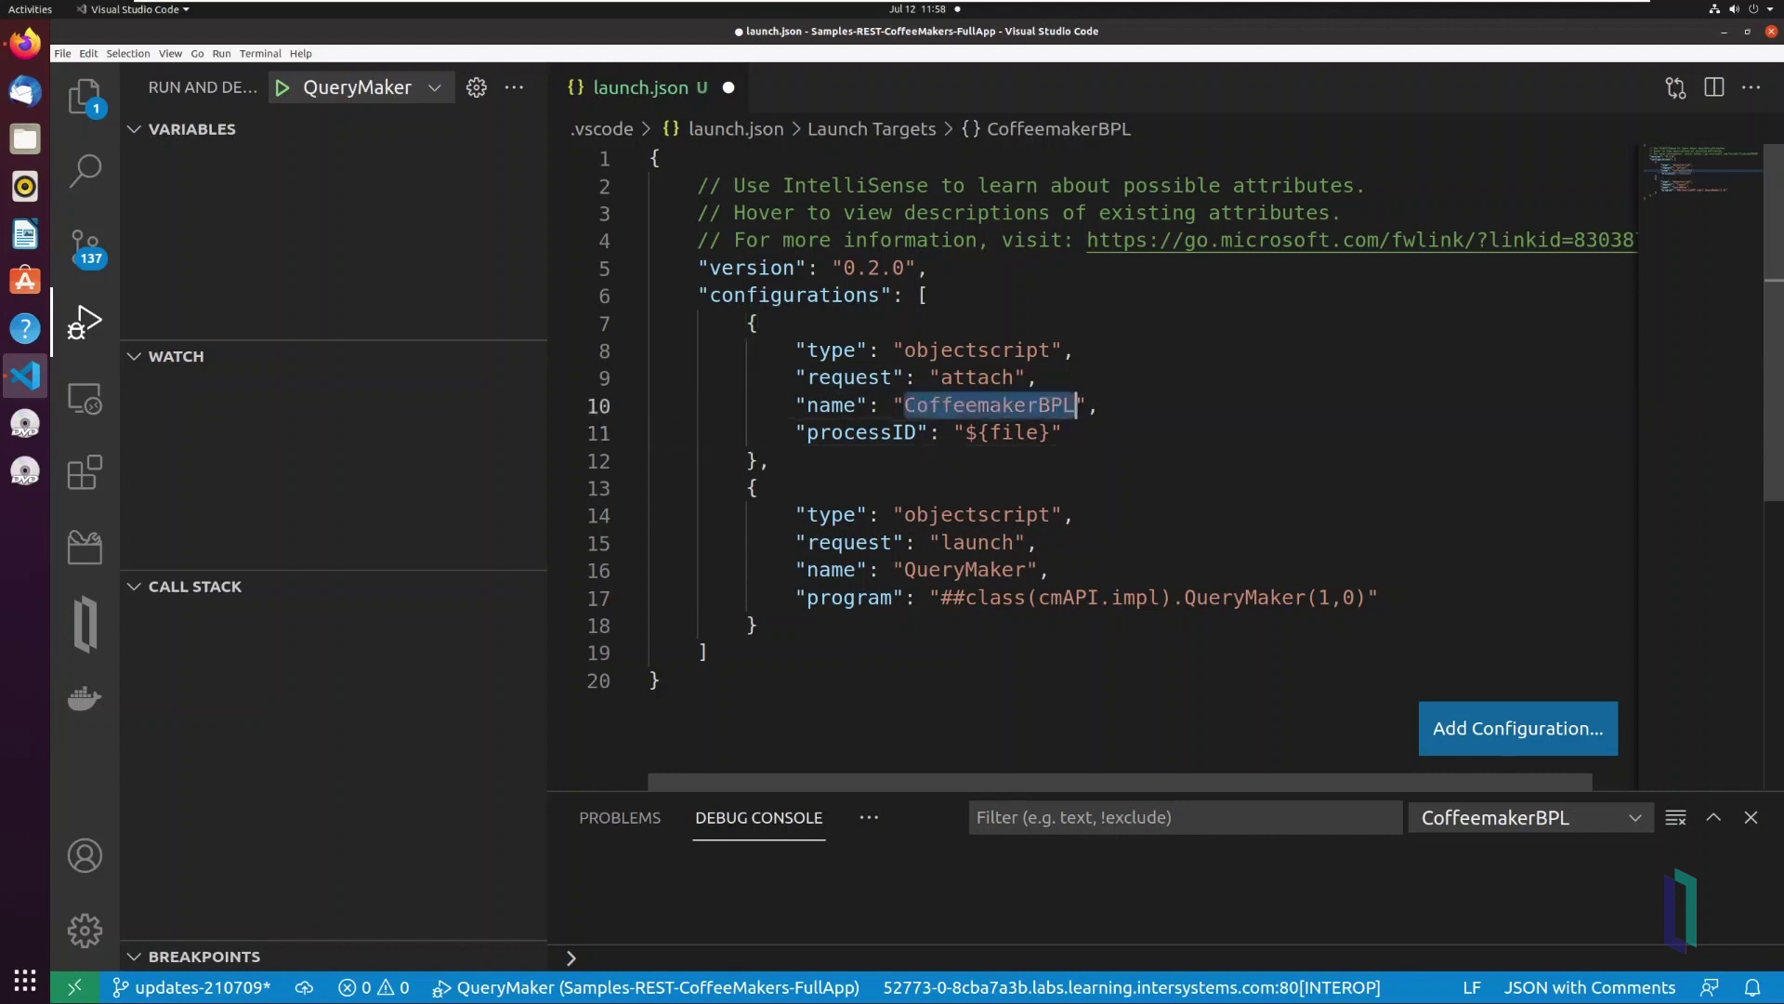
pyautogui.doubleClick(1016, 433)
pyautogui.write('command')
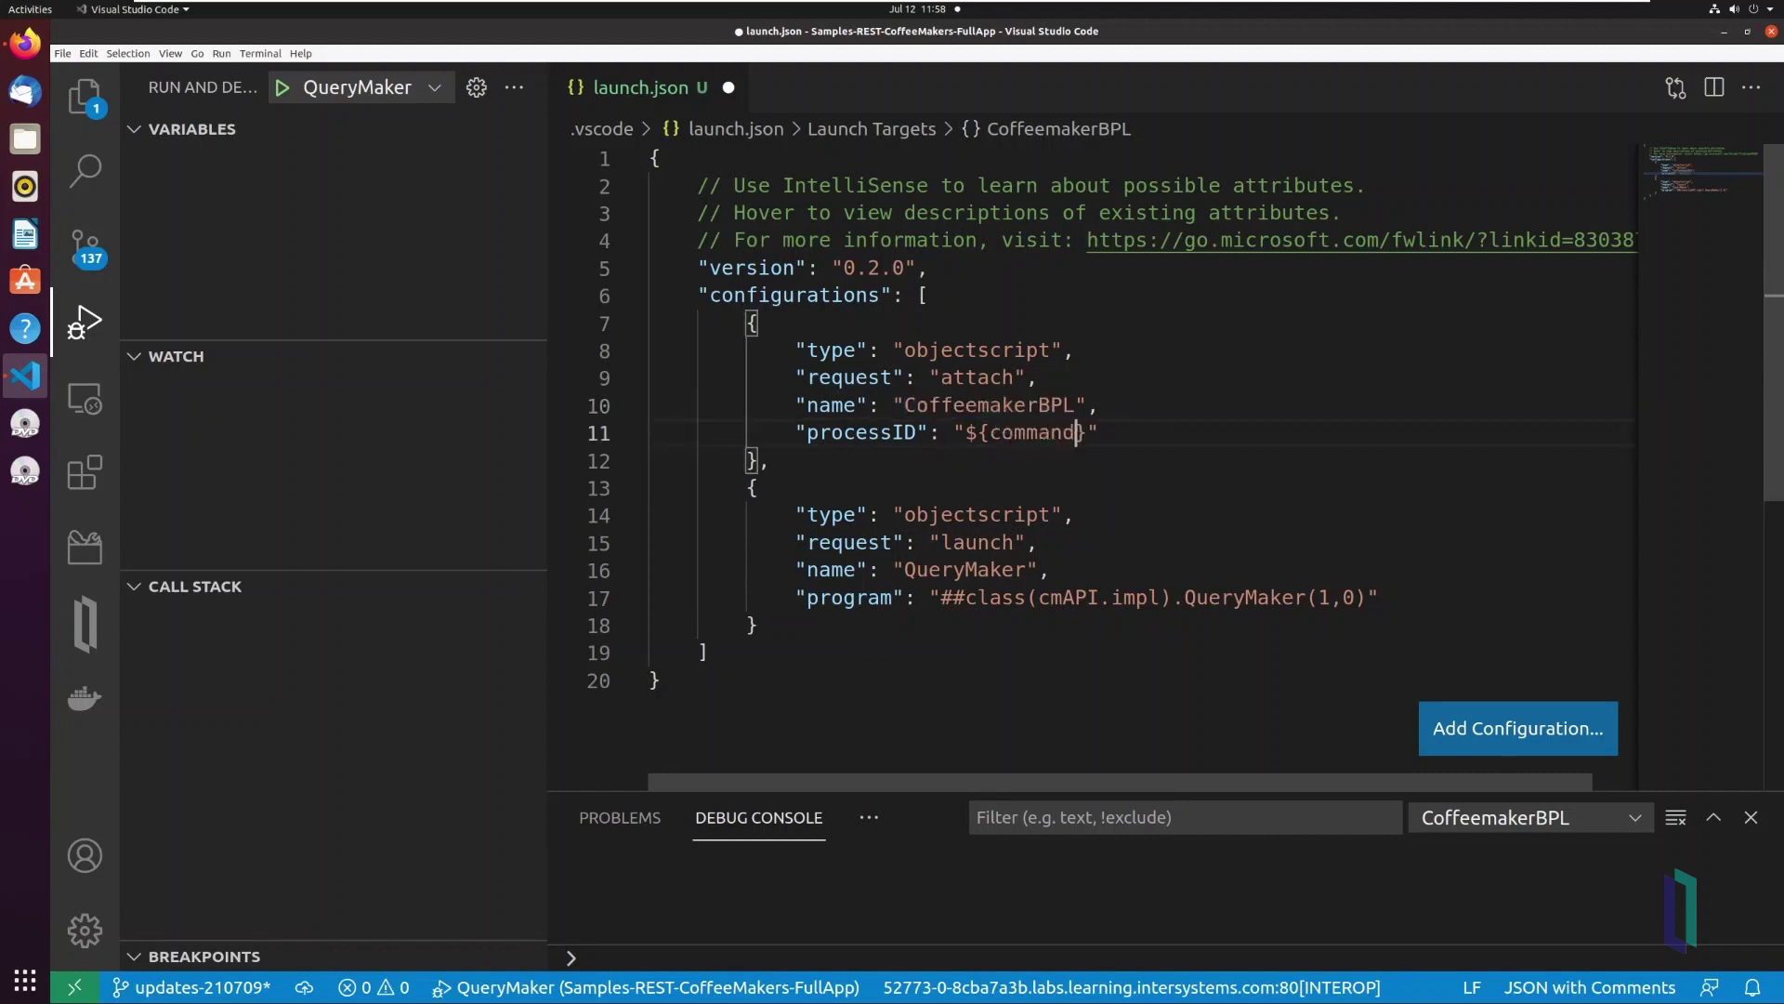
pyautogui.write(':Pic')
pyautogui.write('kProcess')
pyautogui.hotkey('ctrl', 's')
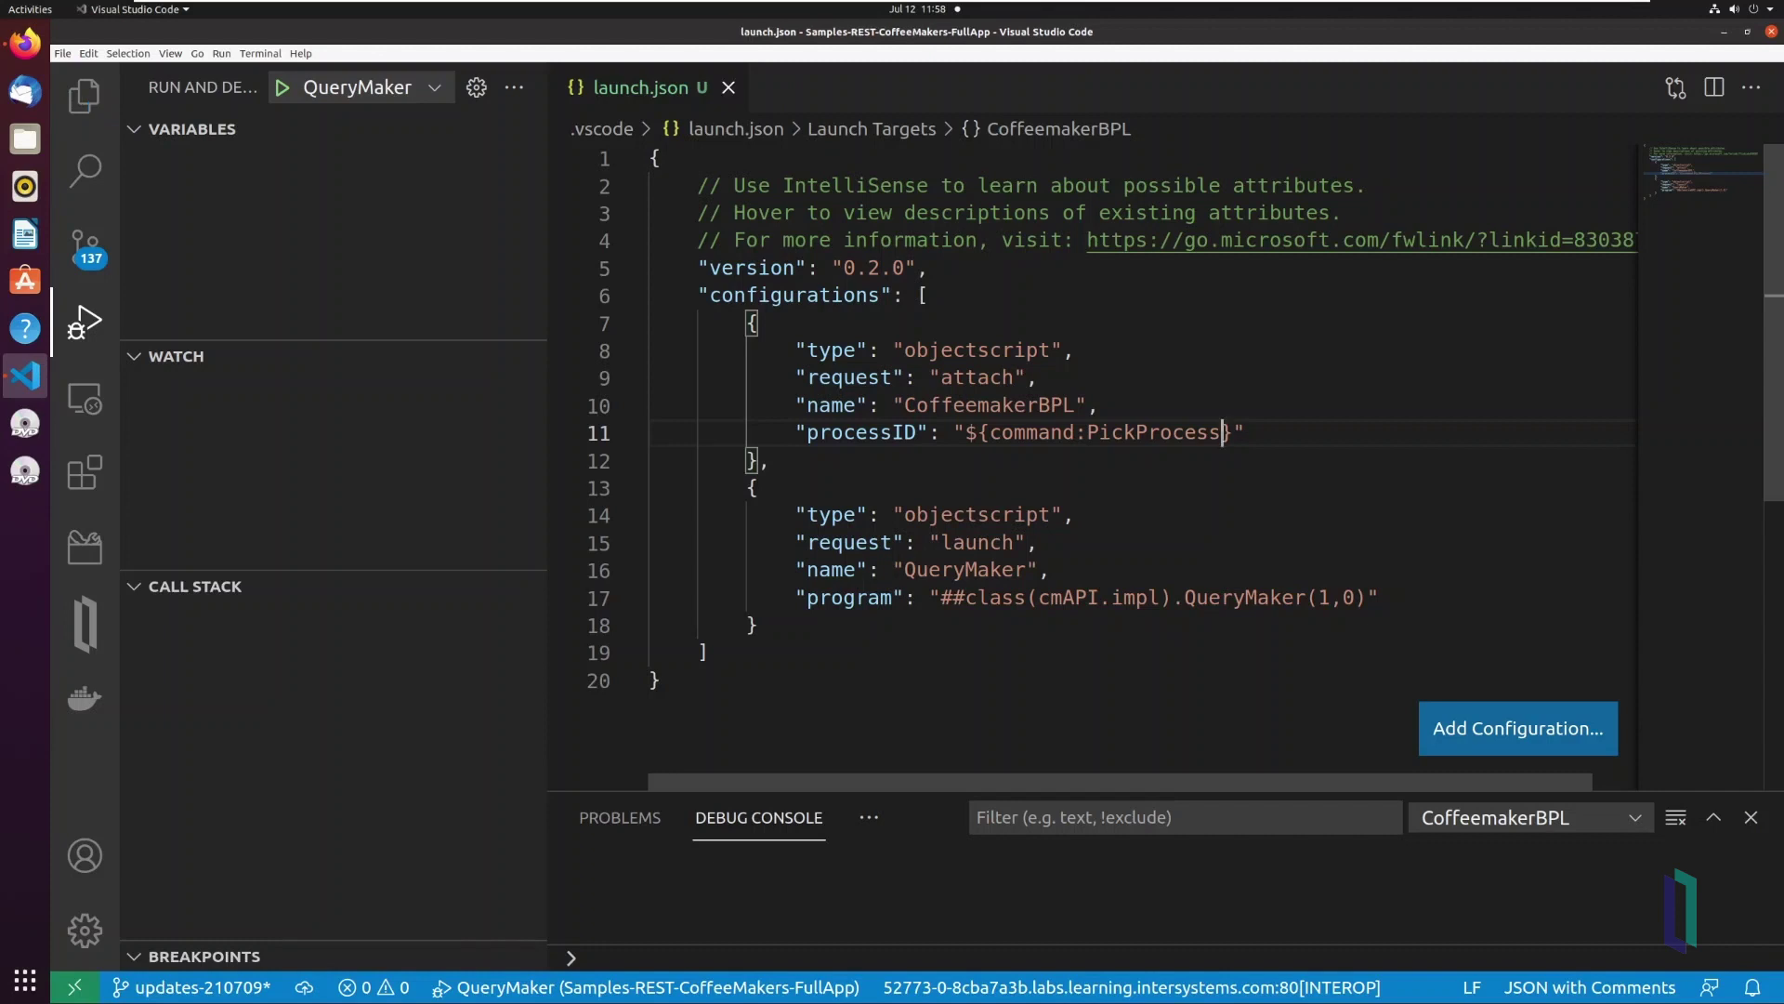
# - In the Management Portal, show cmAPI.CoffeeMakerBPL's jobs and select job 2316
pyautogui.press('super')
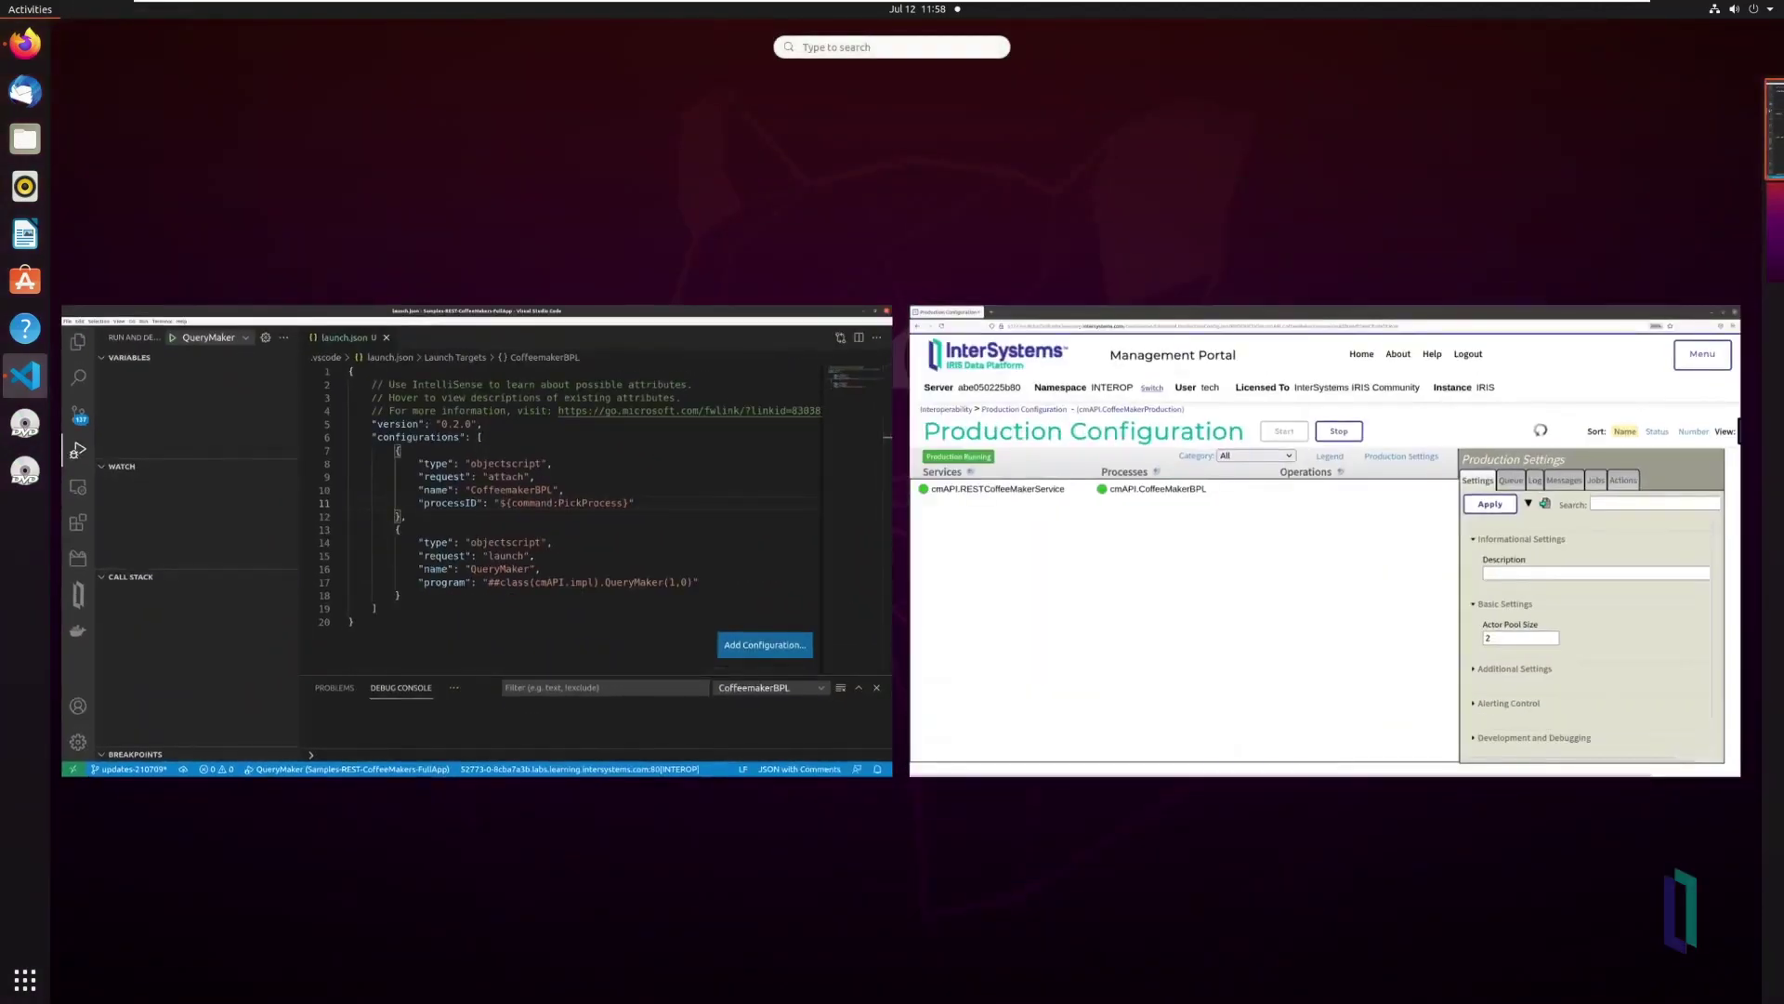
pyautogui.click(1325, 587)
pyautogui.click(656, 406)
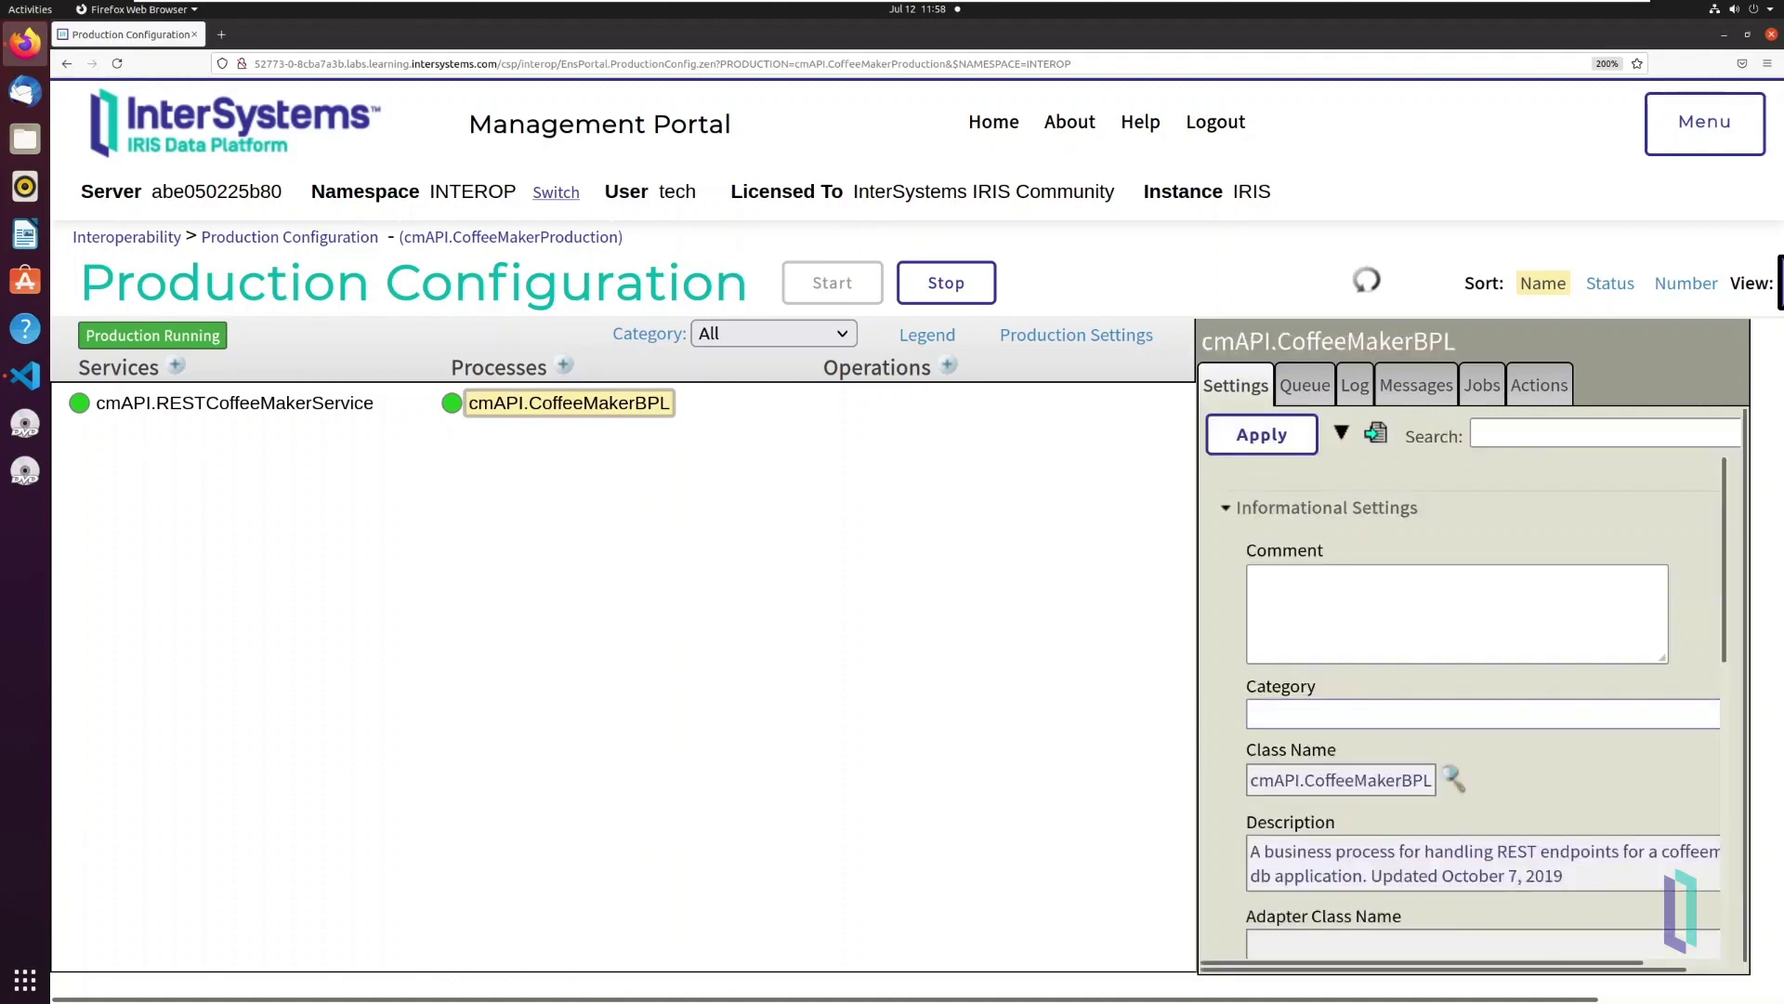
pyautogui.click(1480, 385)
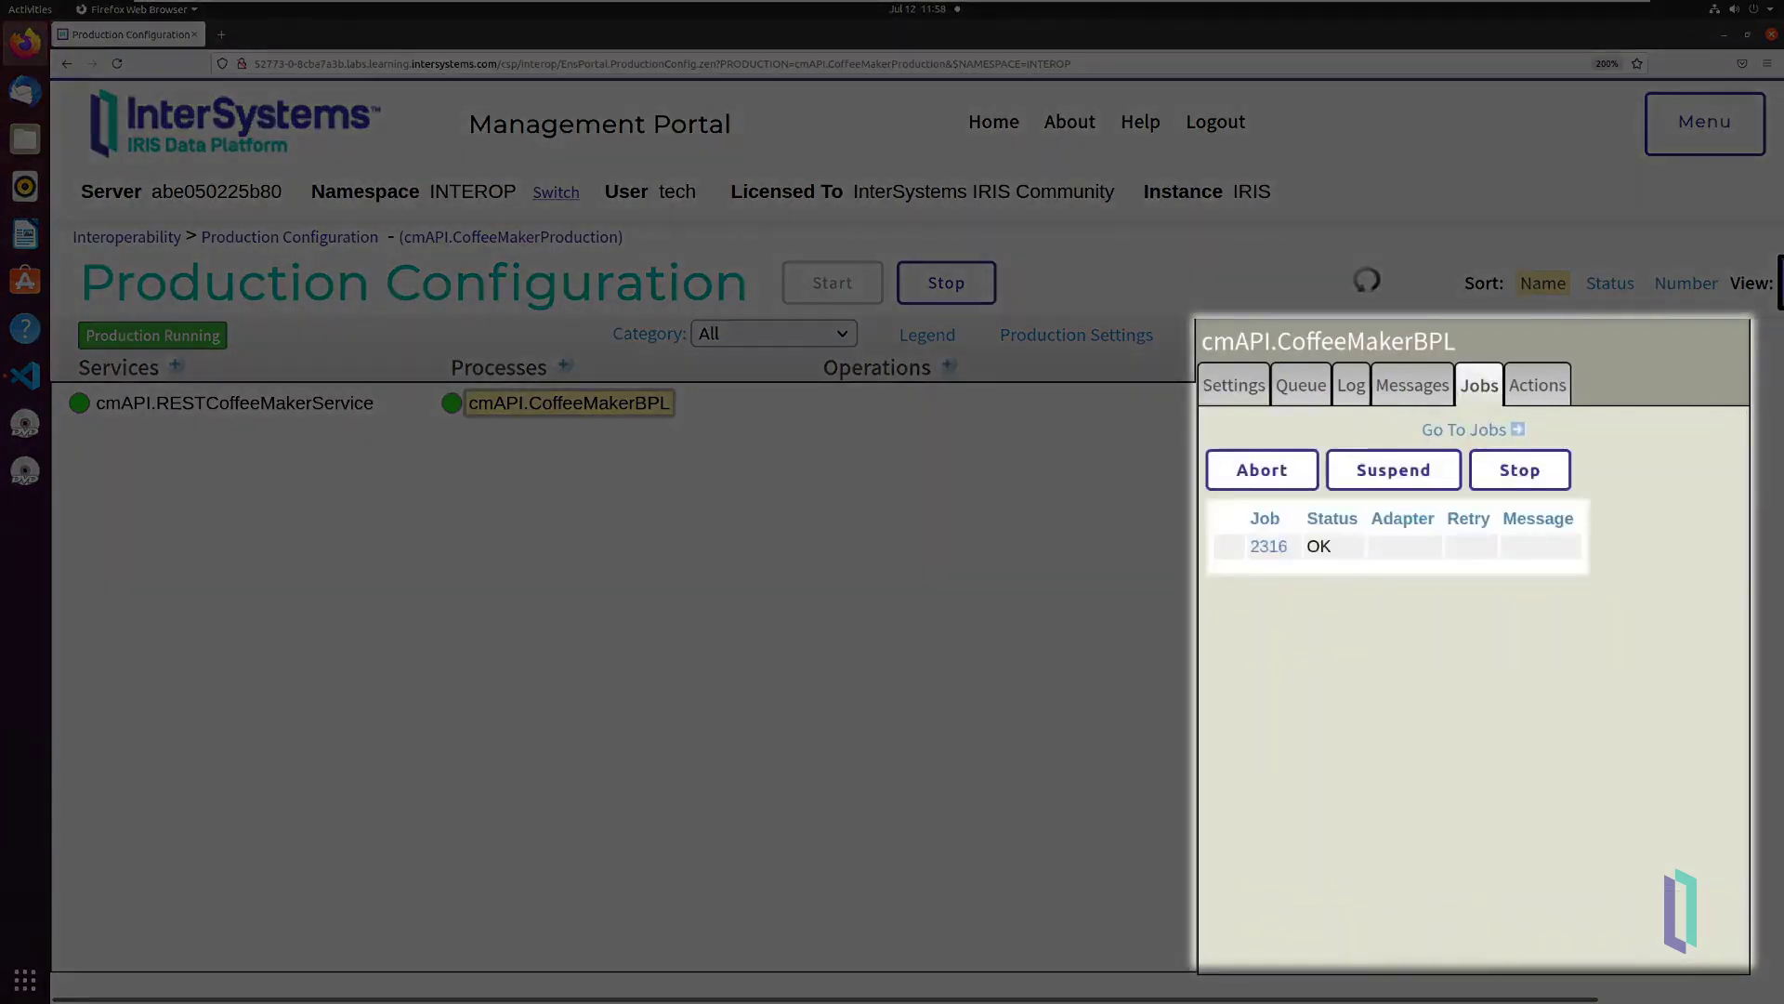
pyautogui.moveTo(1288, 546); pyautogui.dragTo(1251, 546)
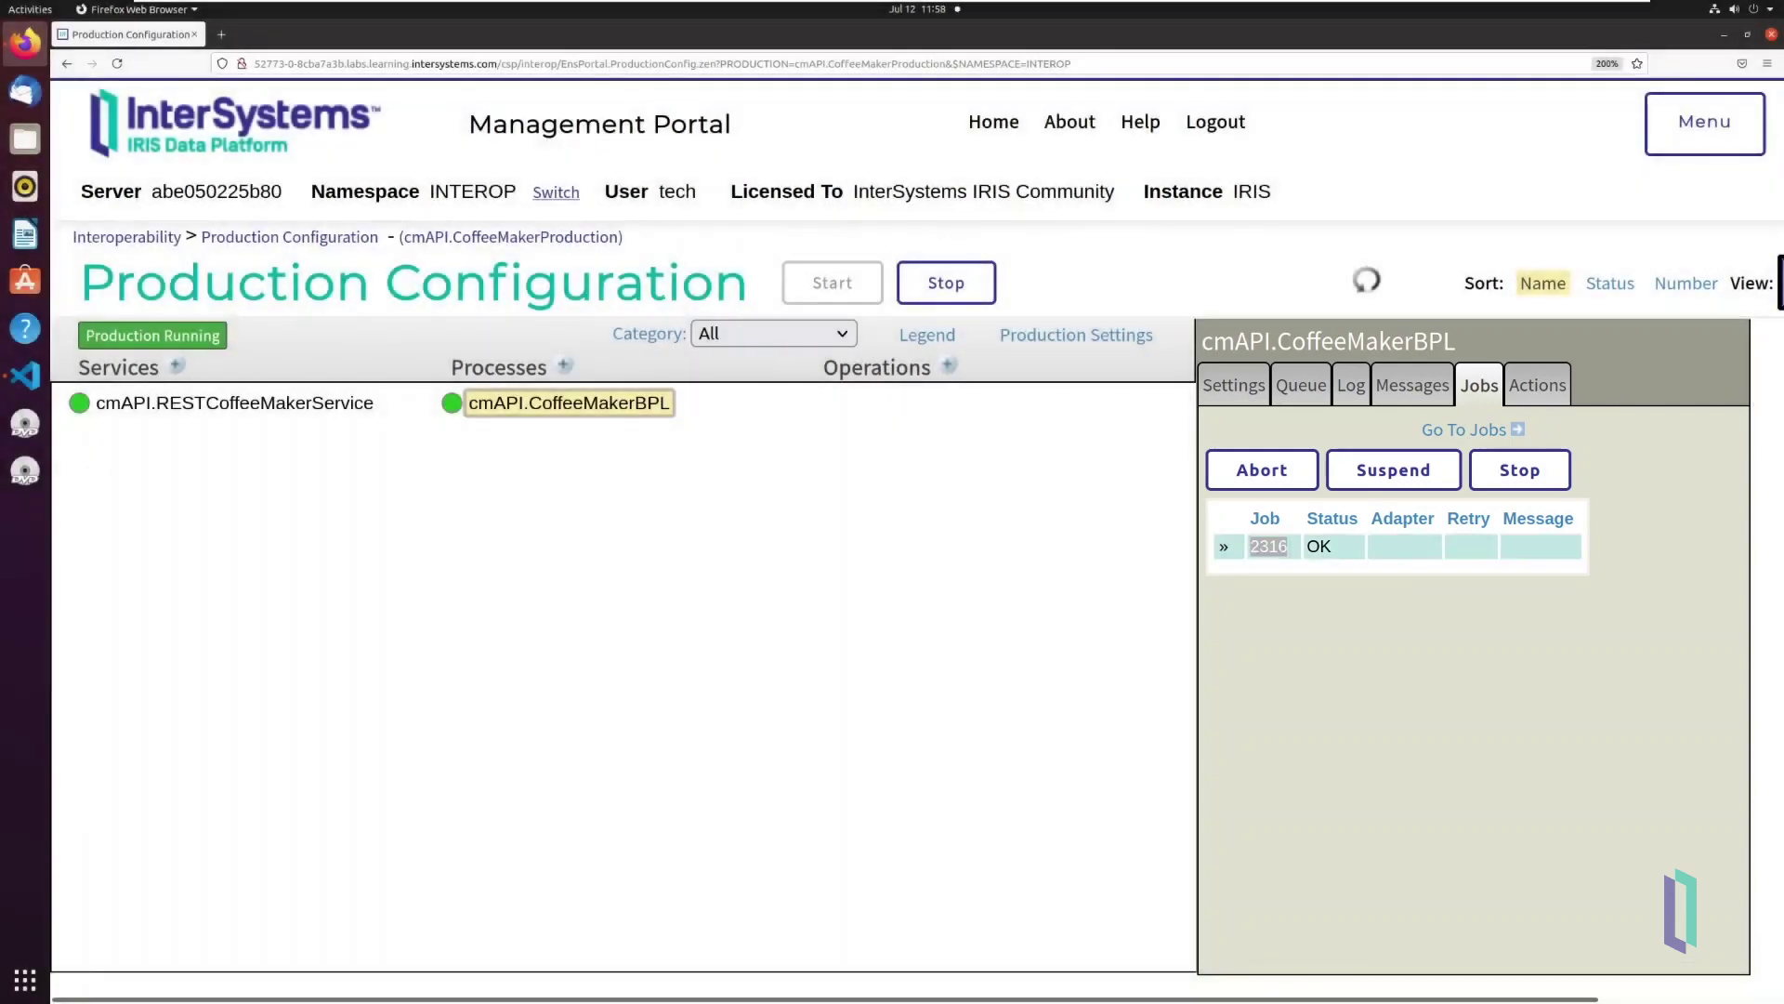
# - Attach the CoffeemakerBPL debug configuration to process 2316, then expand src/cmAPI in Explorer
pyautogui.press('super')
pyautogui.click(474, 531)
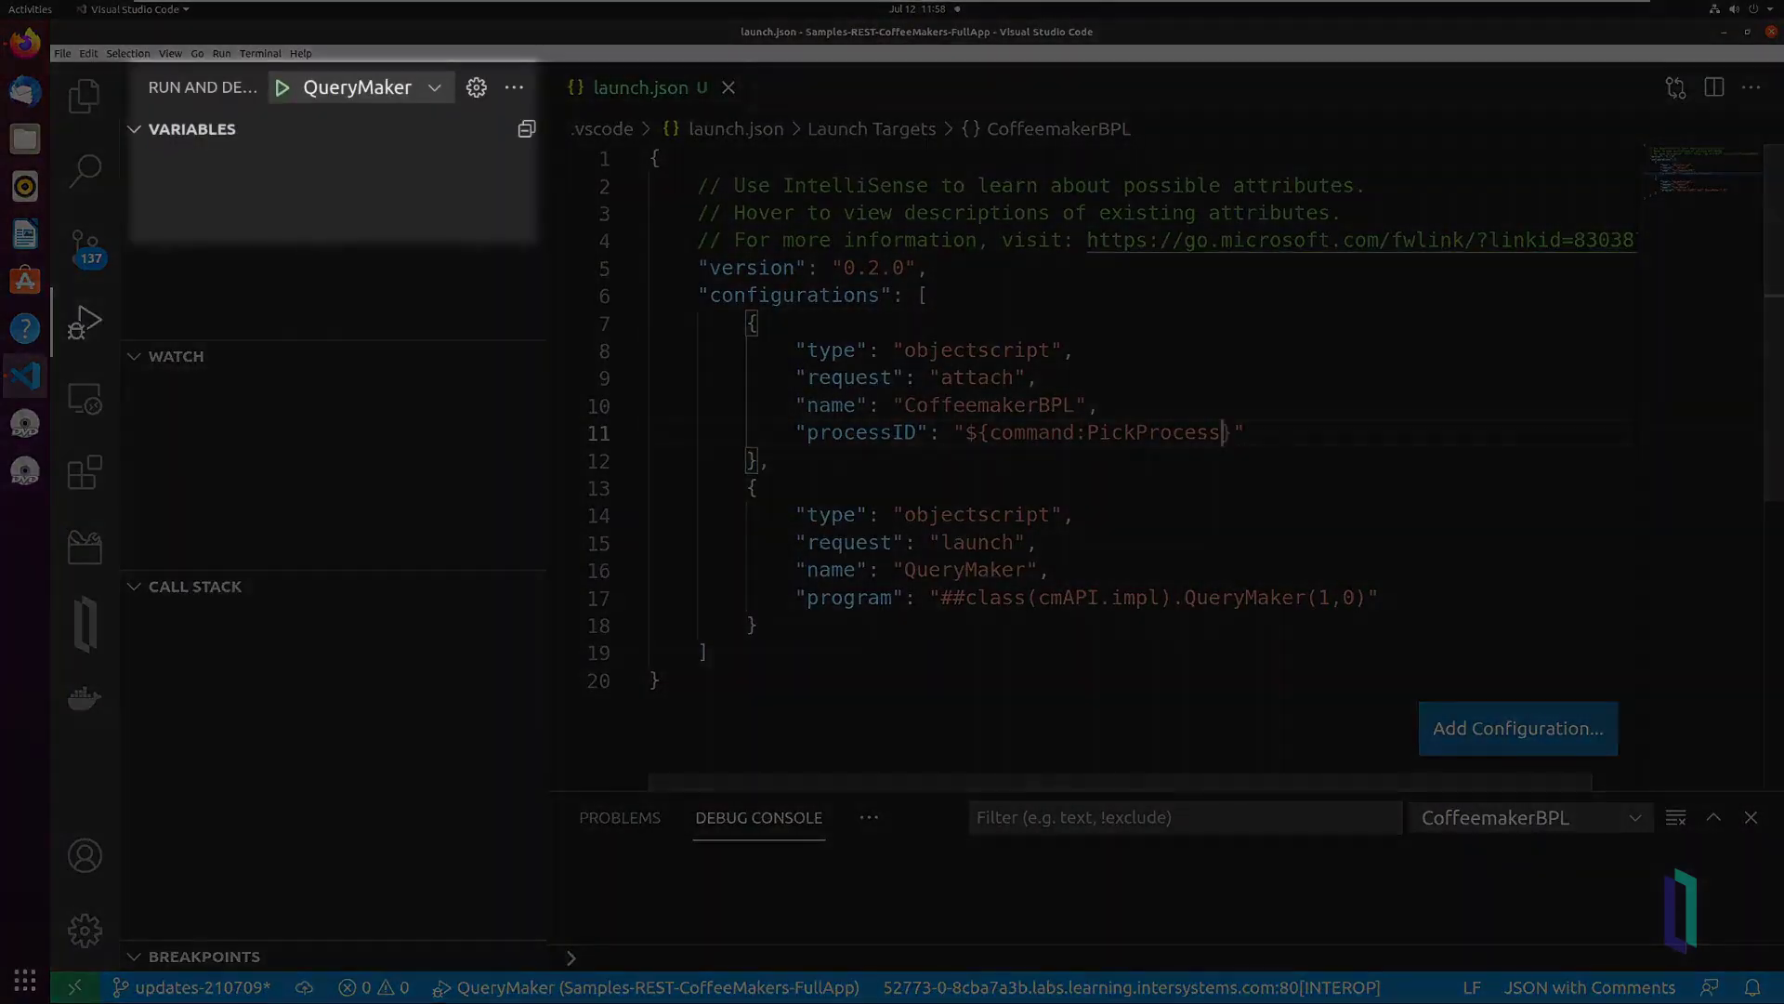
pyautogui.click(362, 86)
pyautogui.click(281, 87)
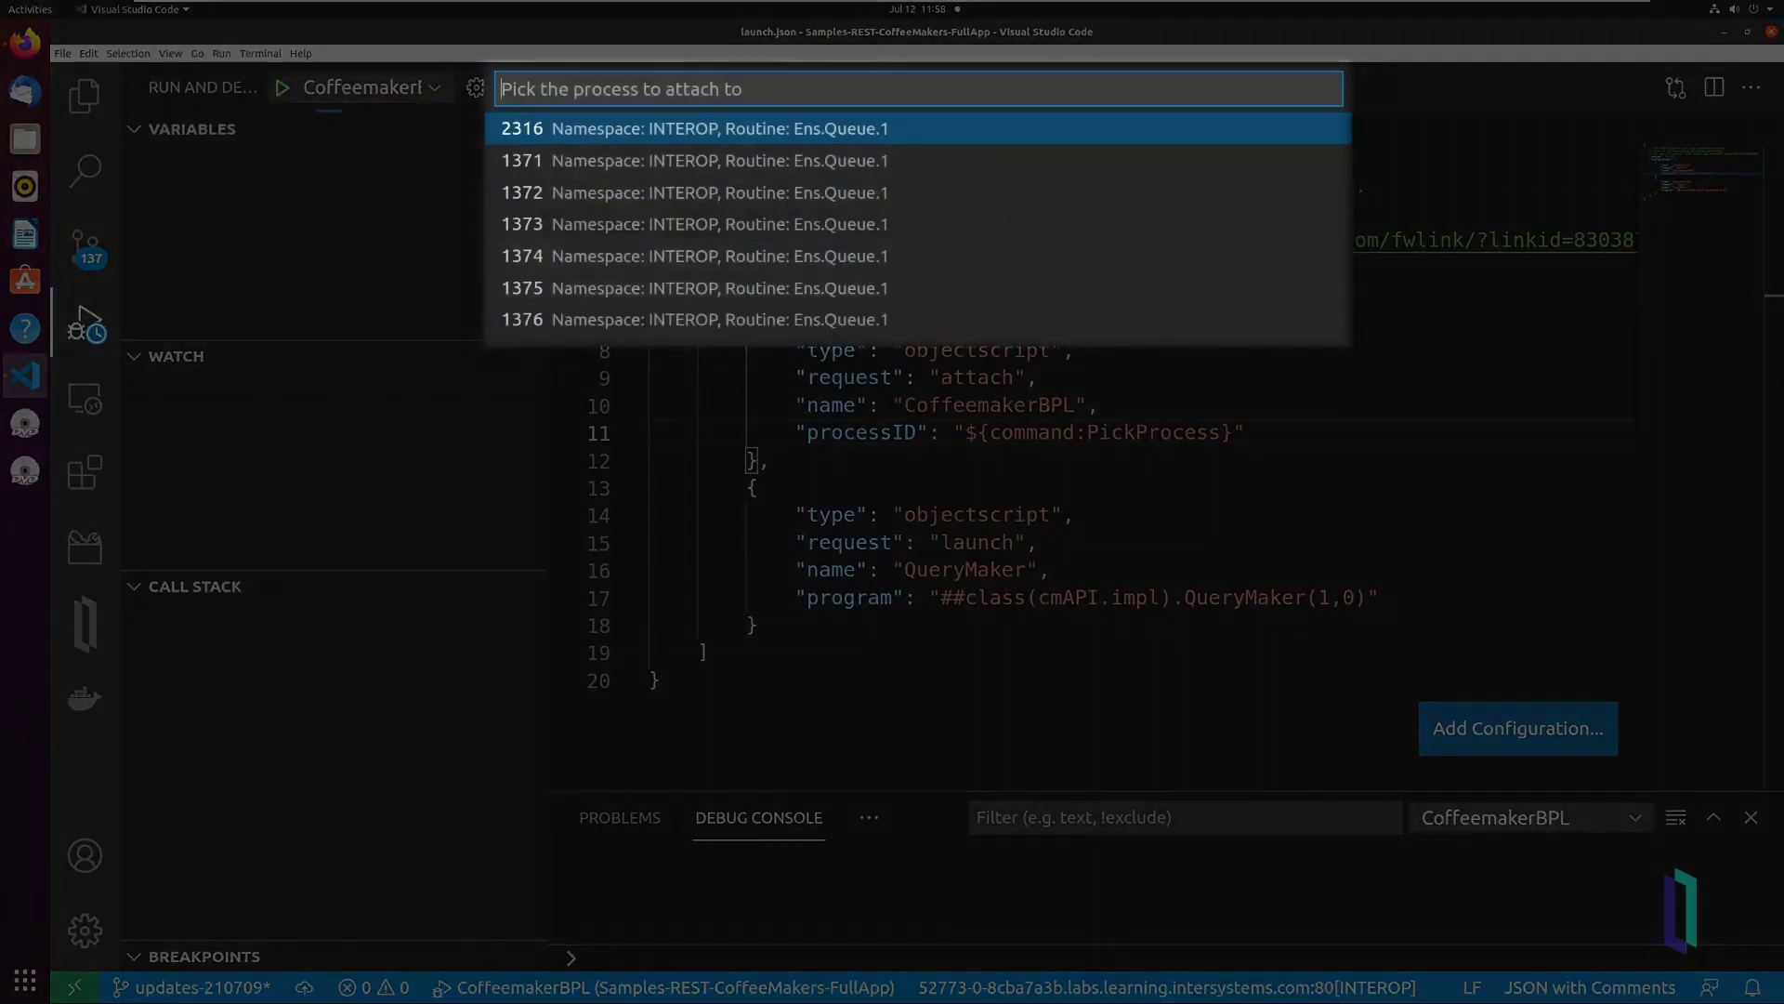
pyautogui.press('Return')
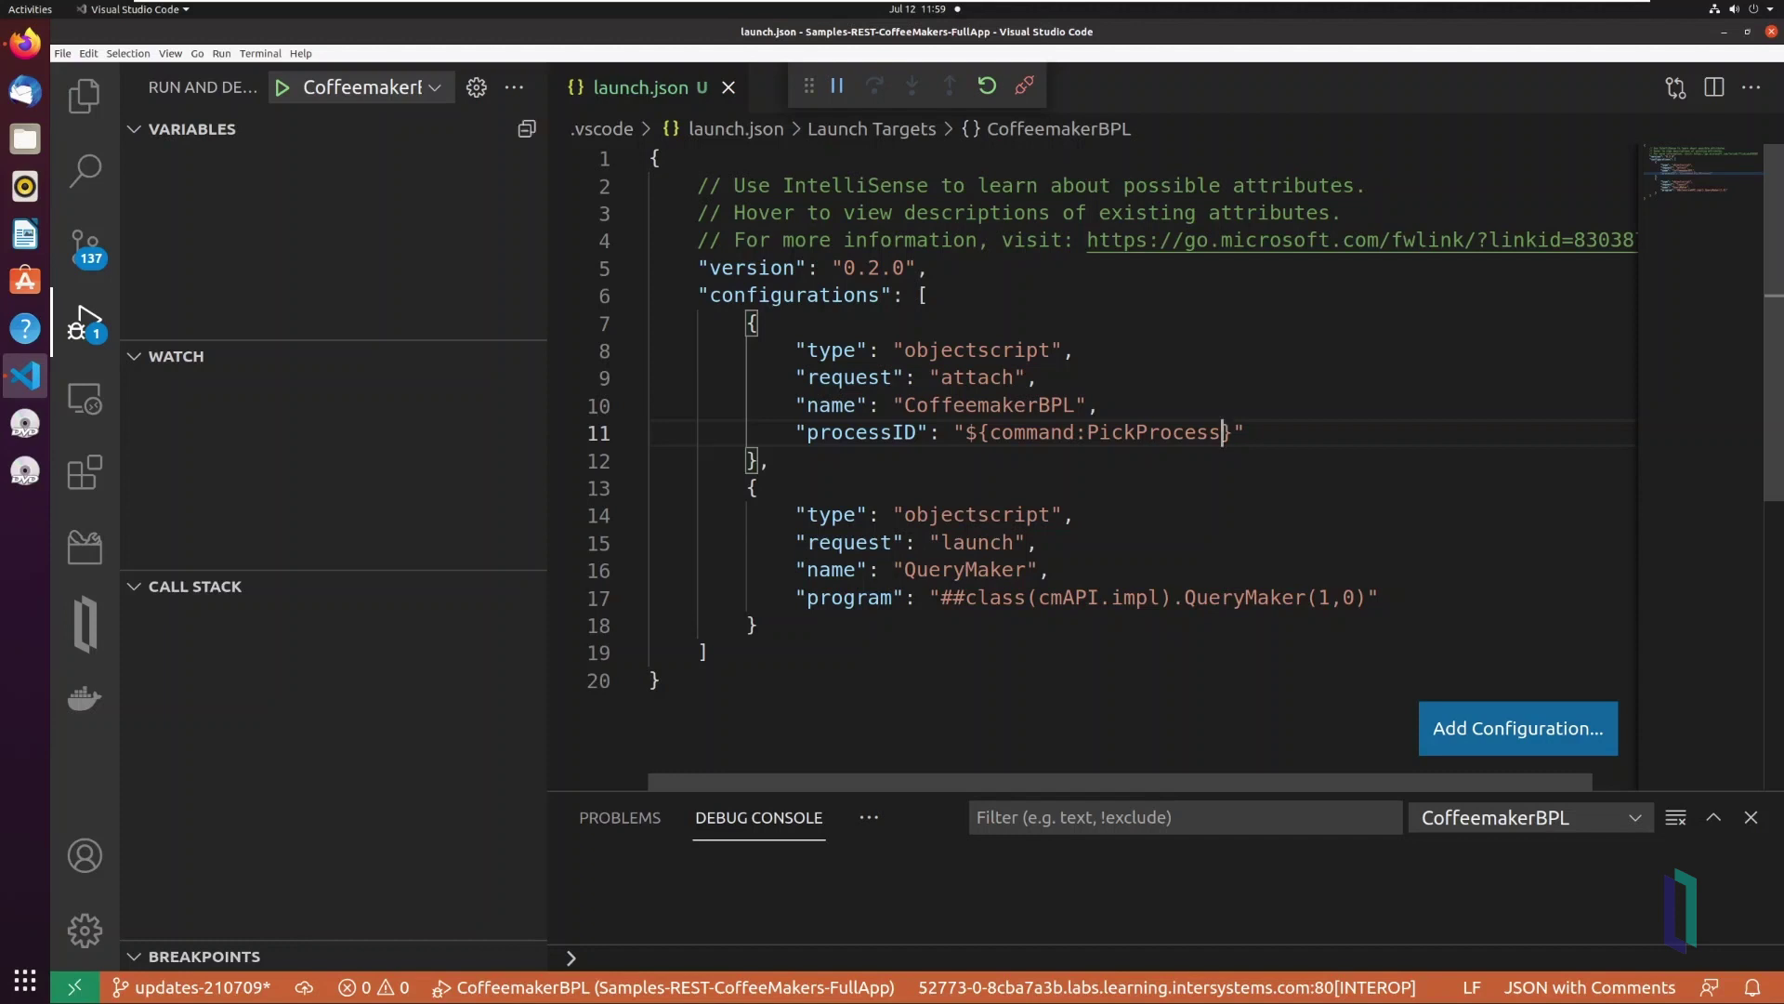
pyautogui.click(85, 94)
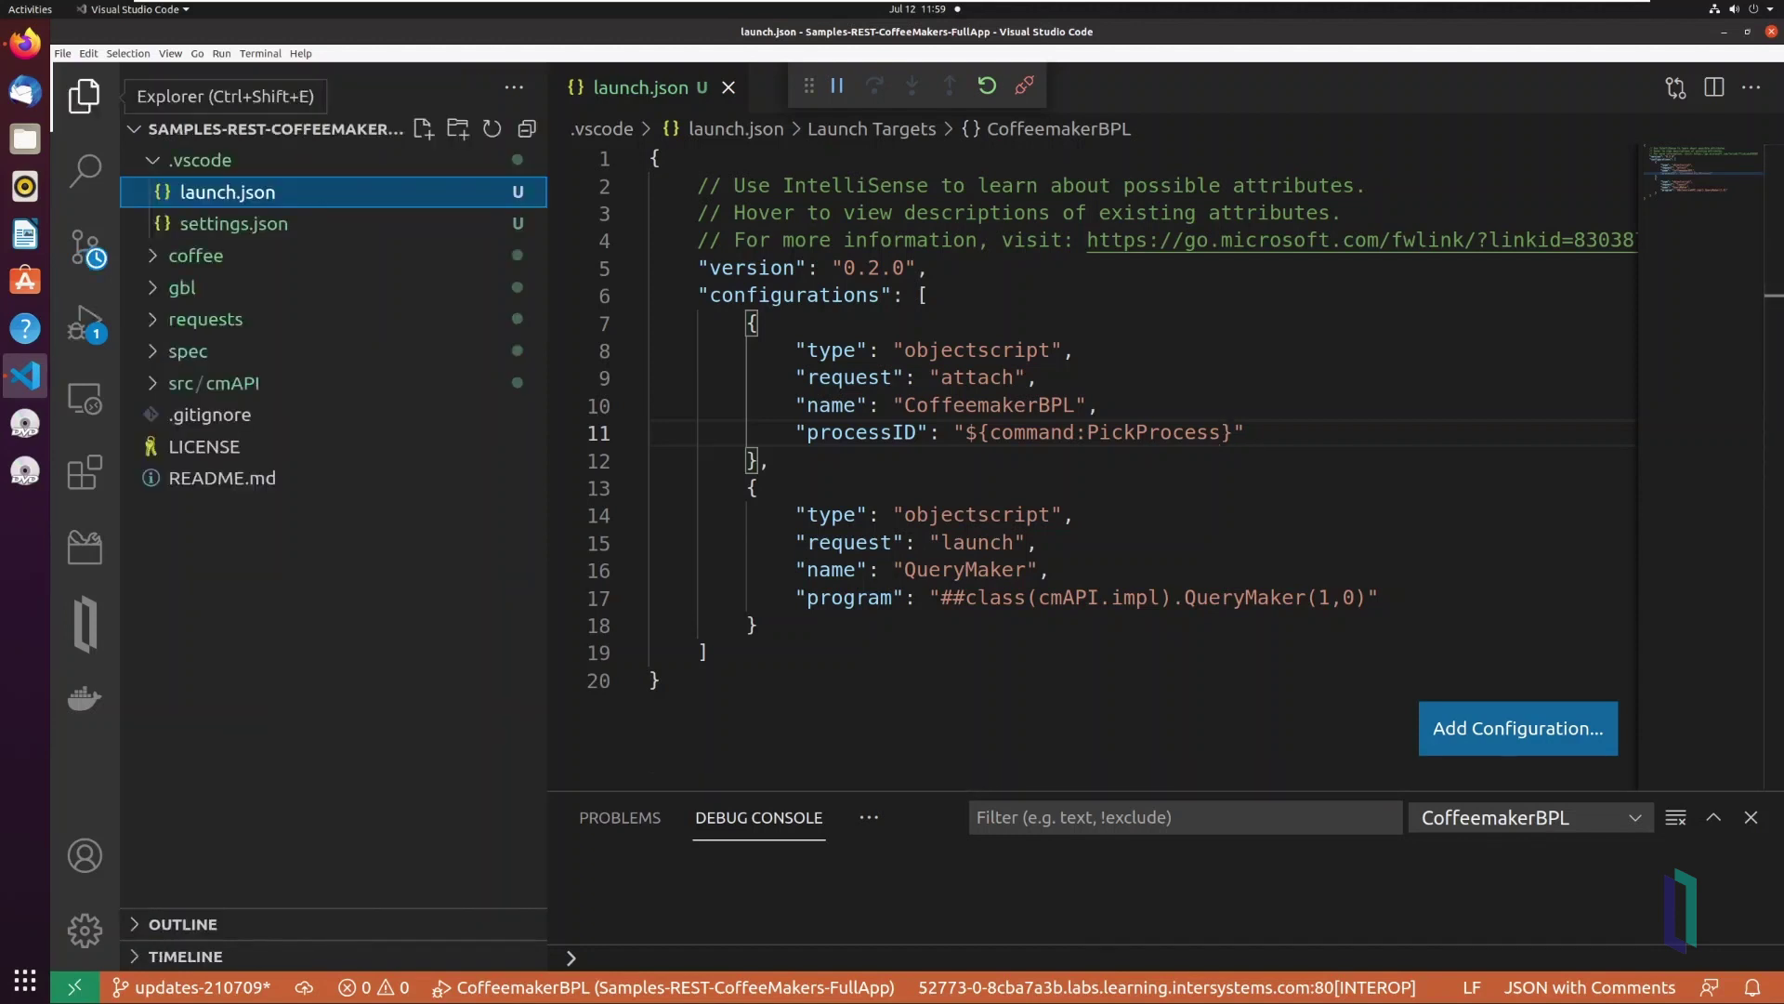
pyautogui.click(213, 382)
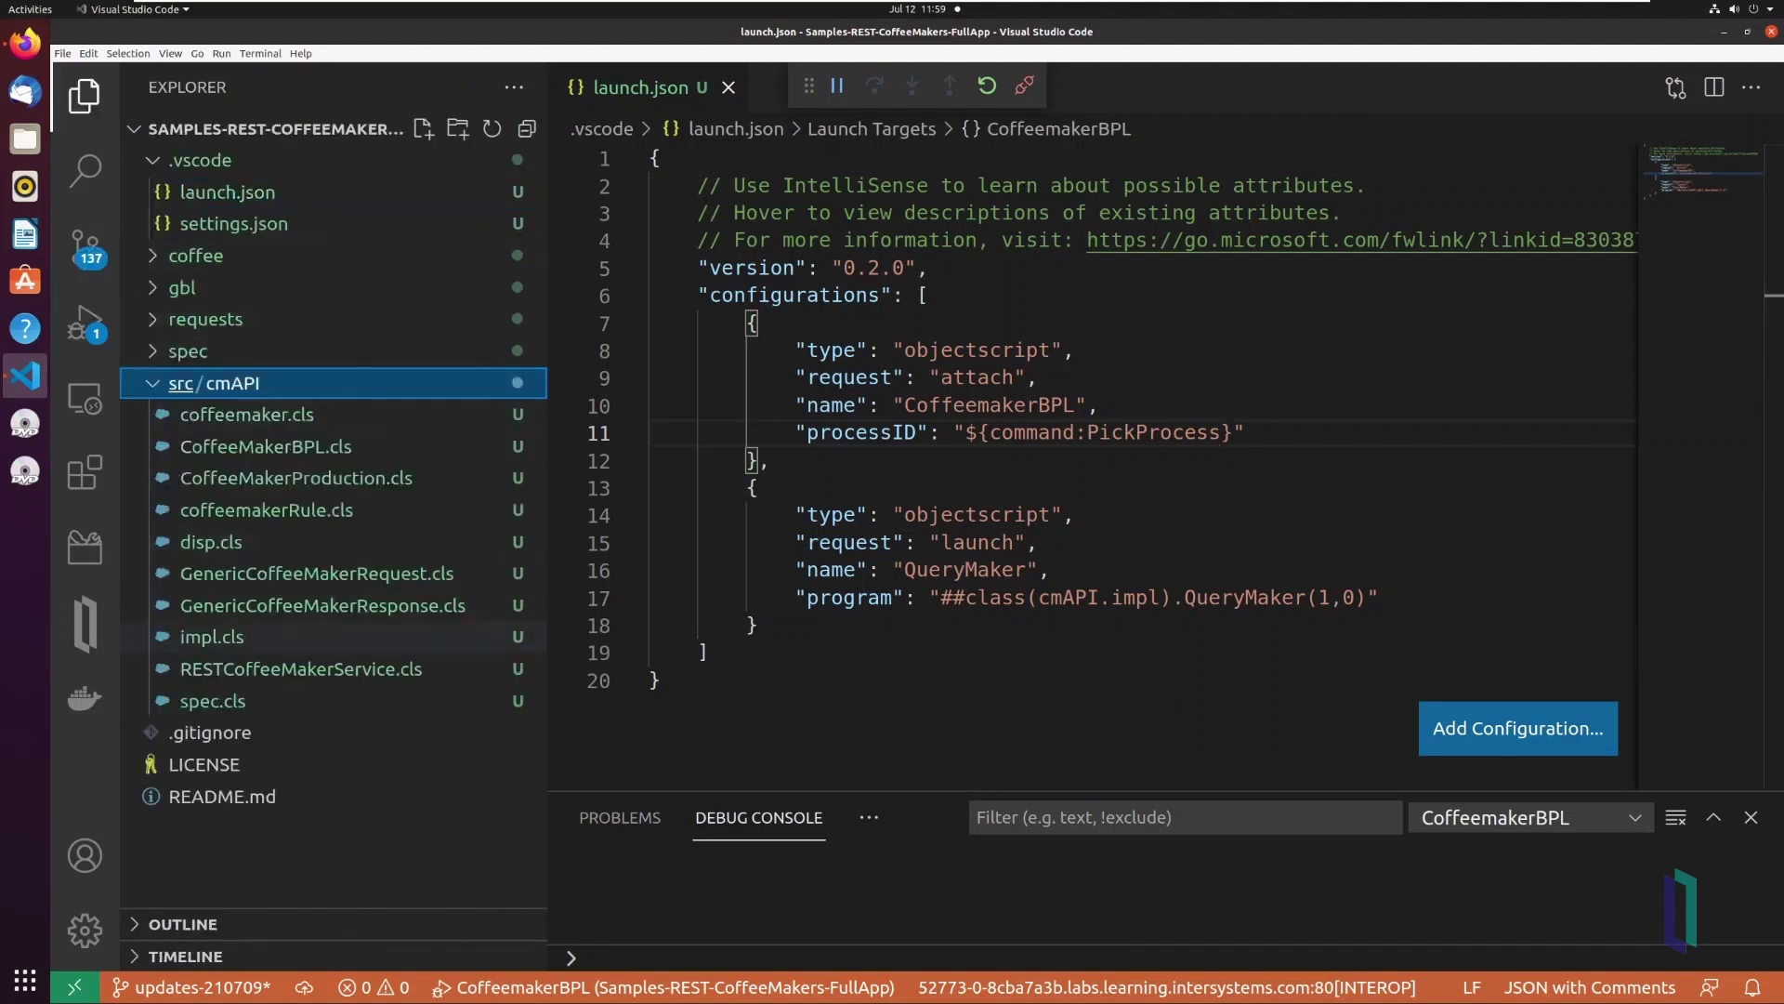
# - Open impl.cls, send the REST request, and continue past breakpoints at lines 30, 33, 36
pyautogui.click(211, 635)
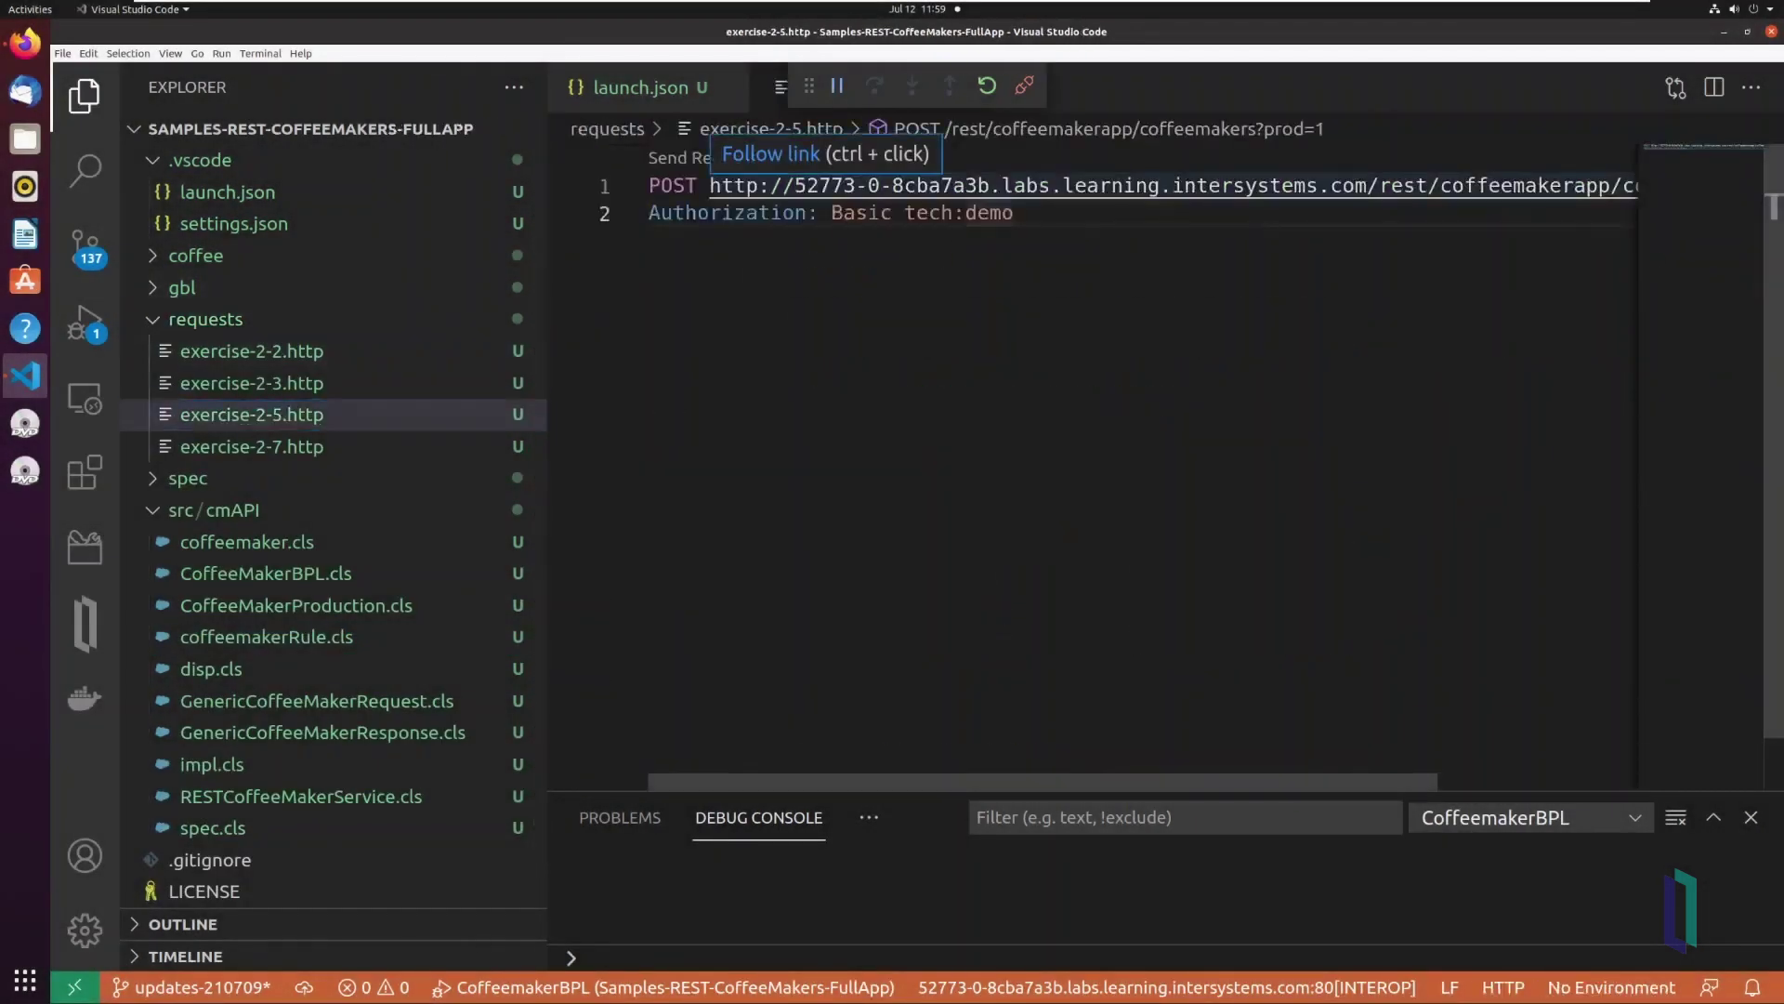
pyautogui.click(680, 157)
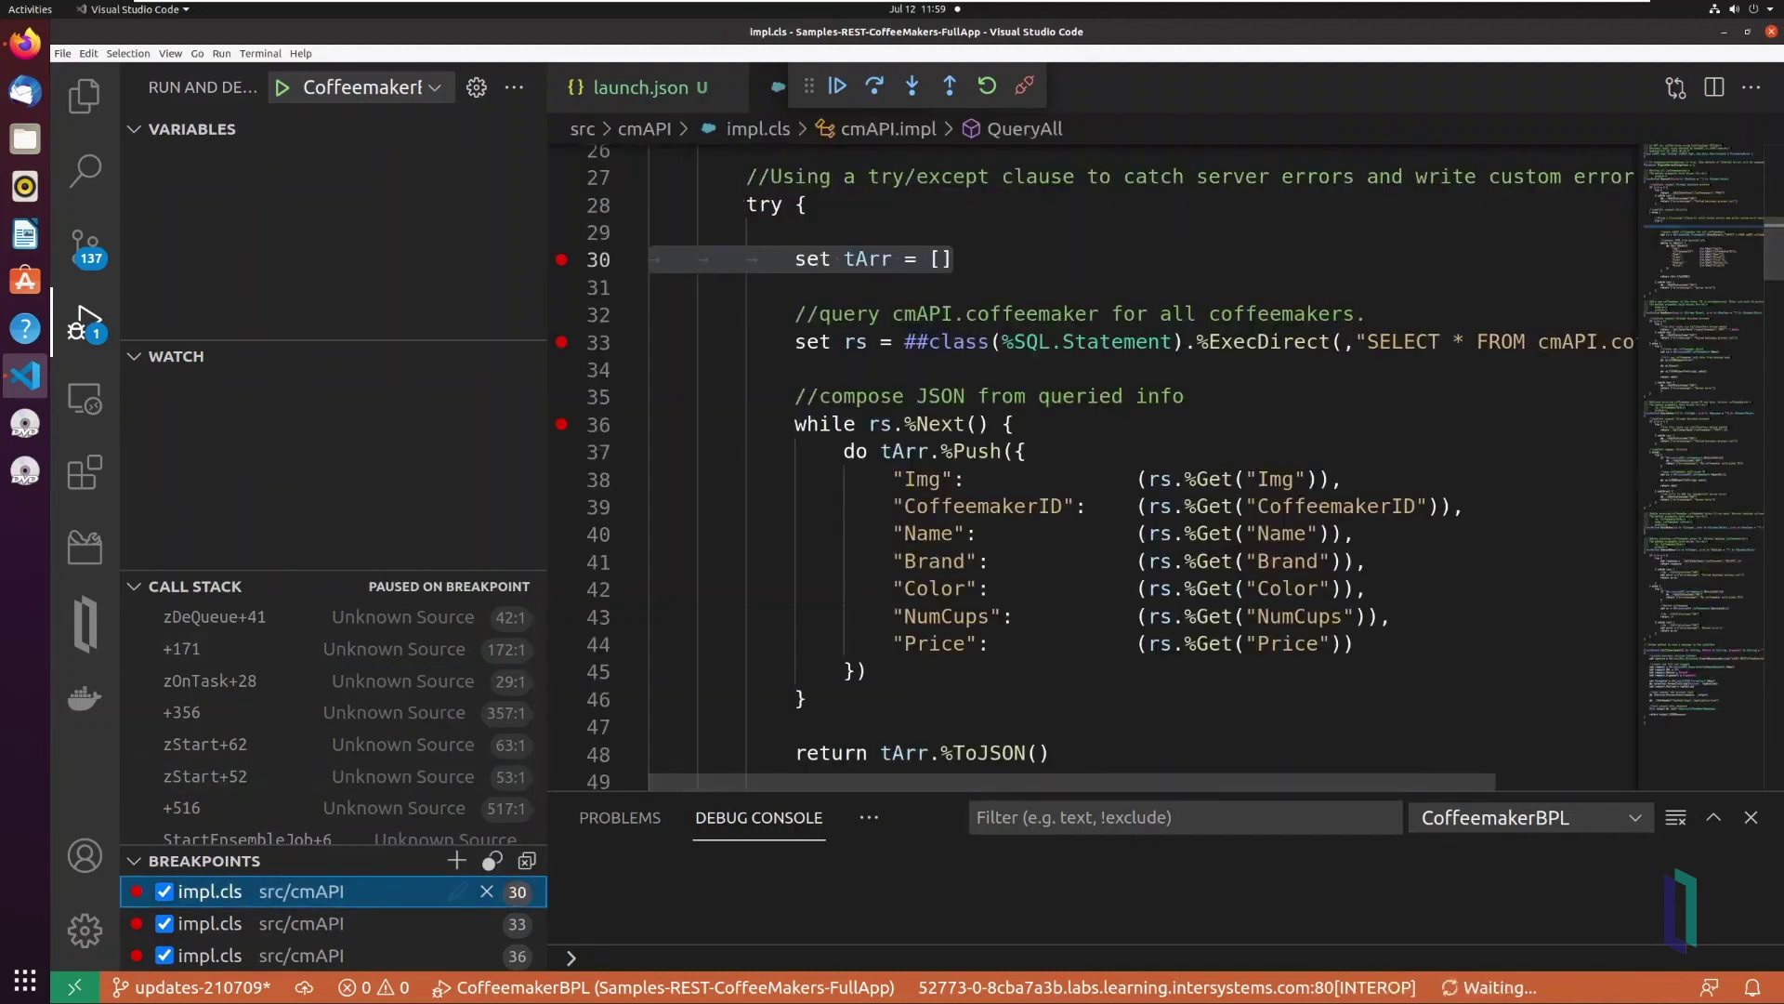
pyautogui.press('F5')
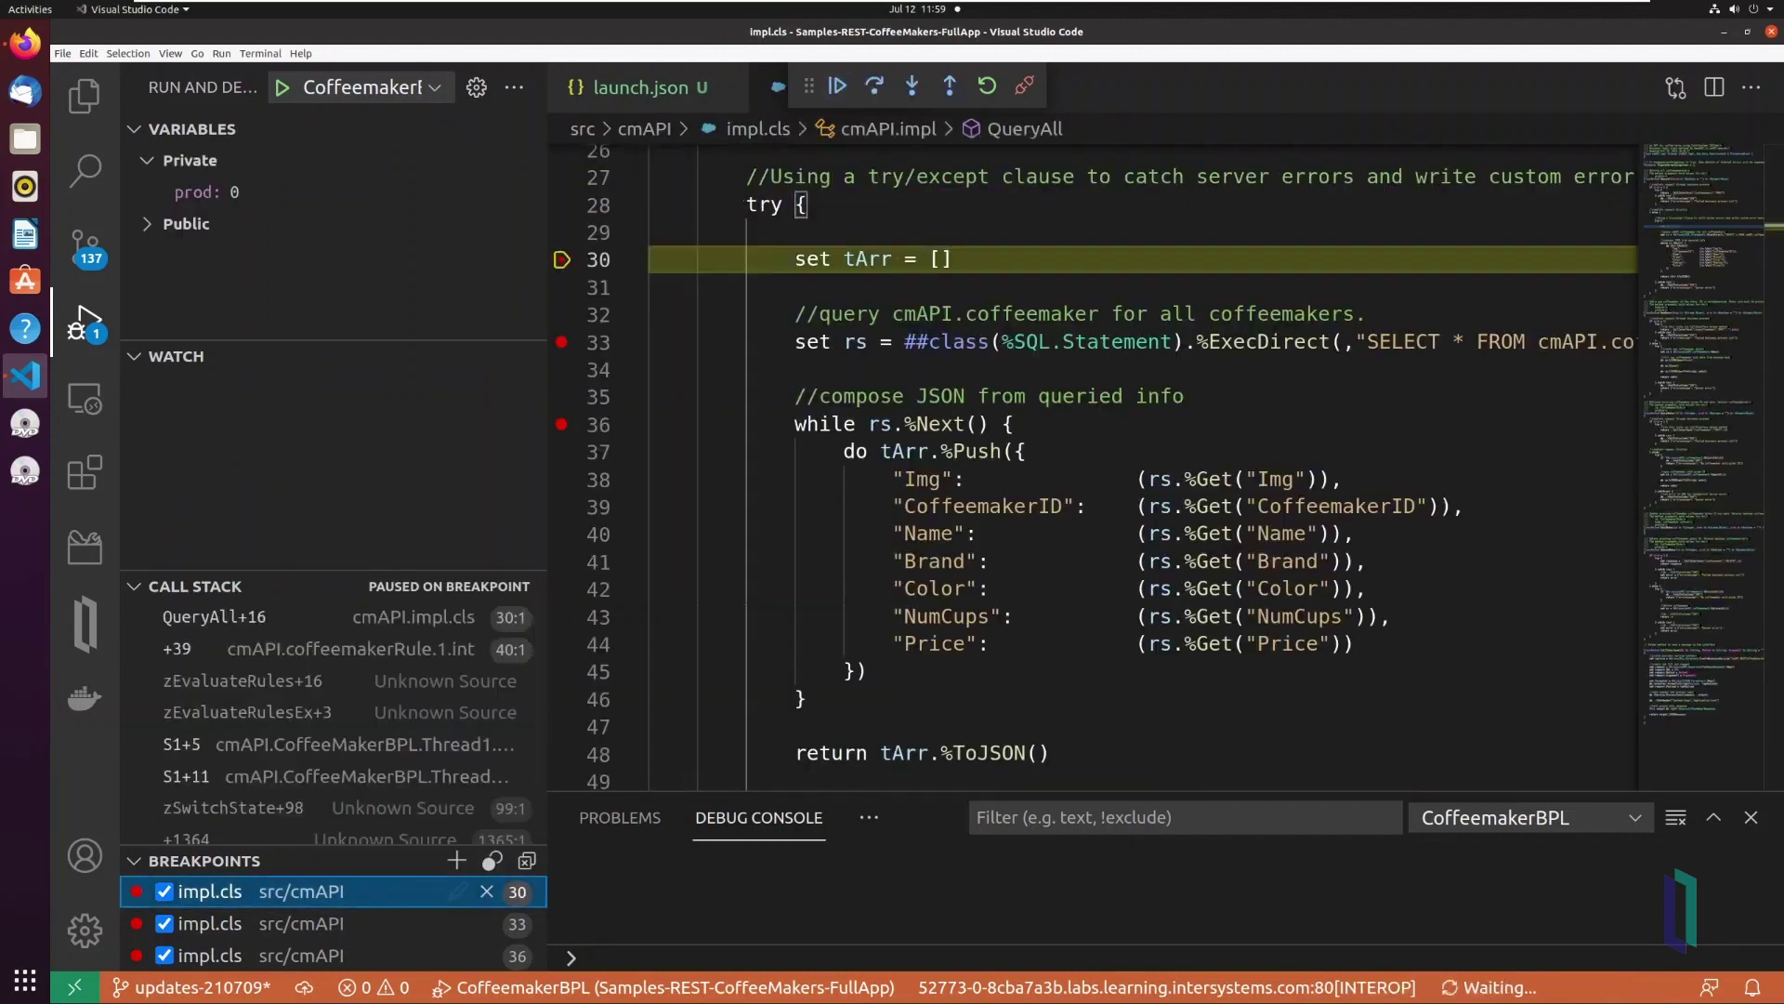
pyautogui.press('F5')
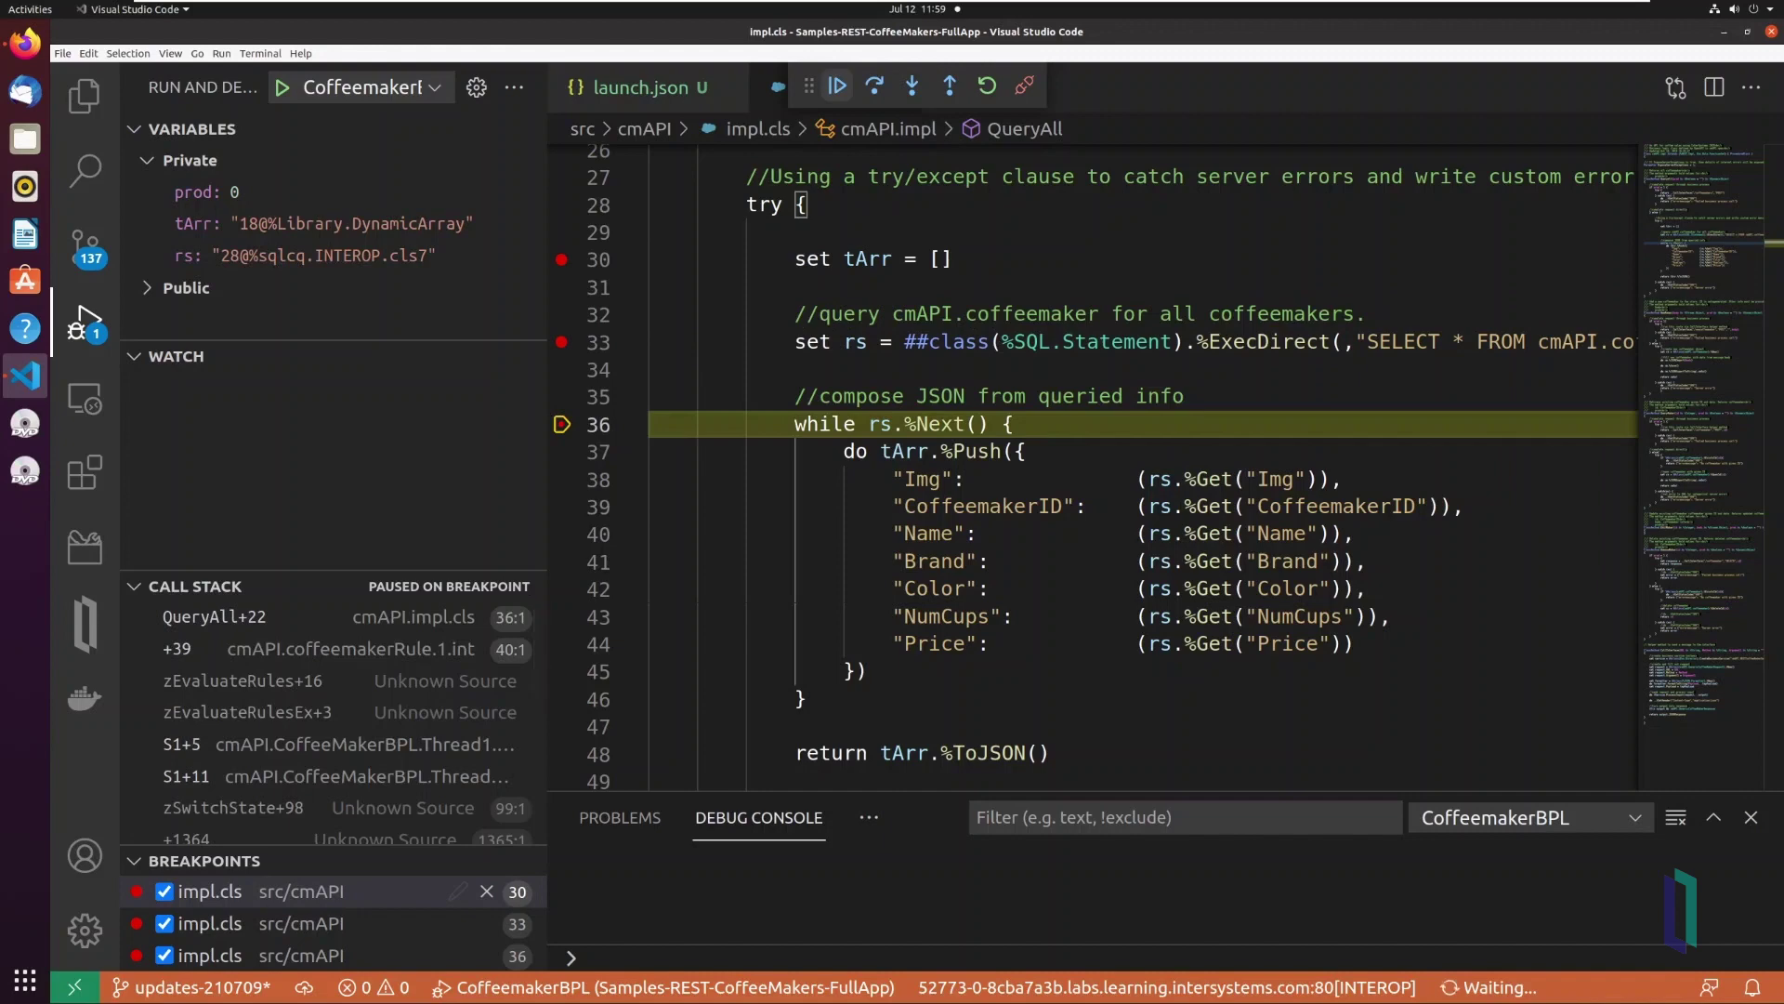
pyautogui.press('F5')
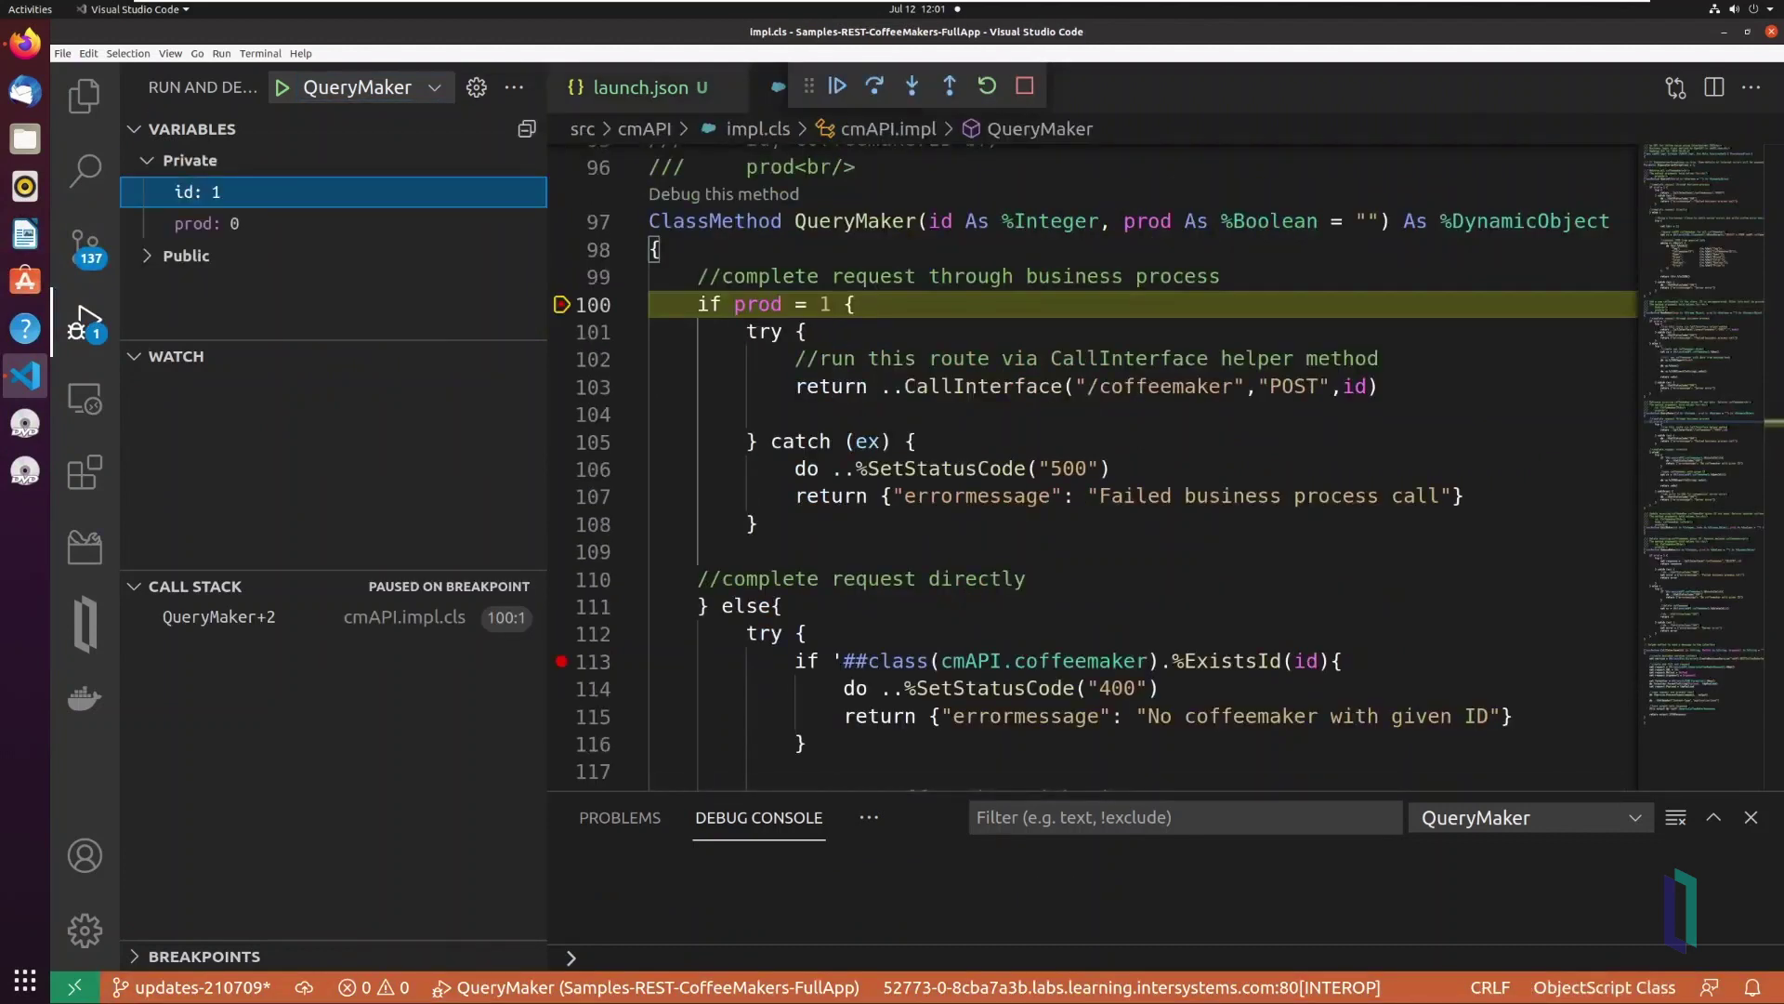
# - Change id to 63, step over to line 113, and step into %ExistsId
pyautogui.press('F2')
pyautogui.write('63')
pyautogui.press('Return')
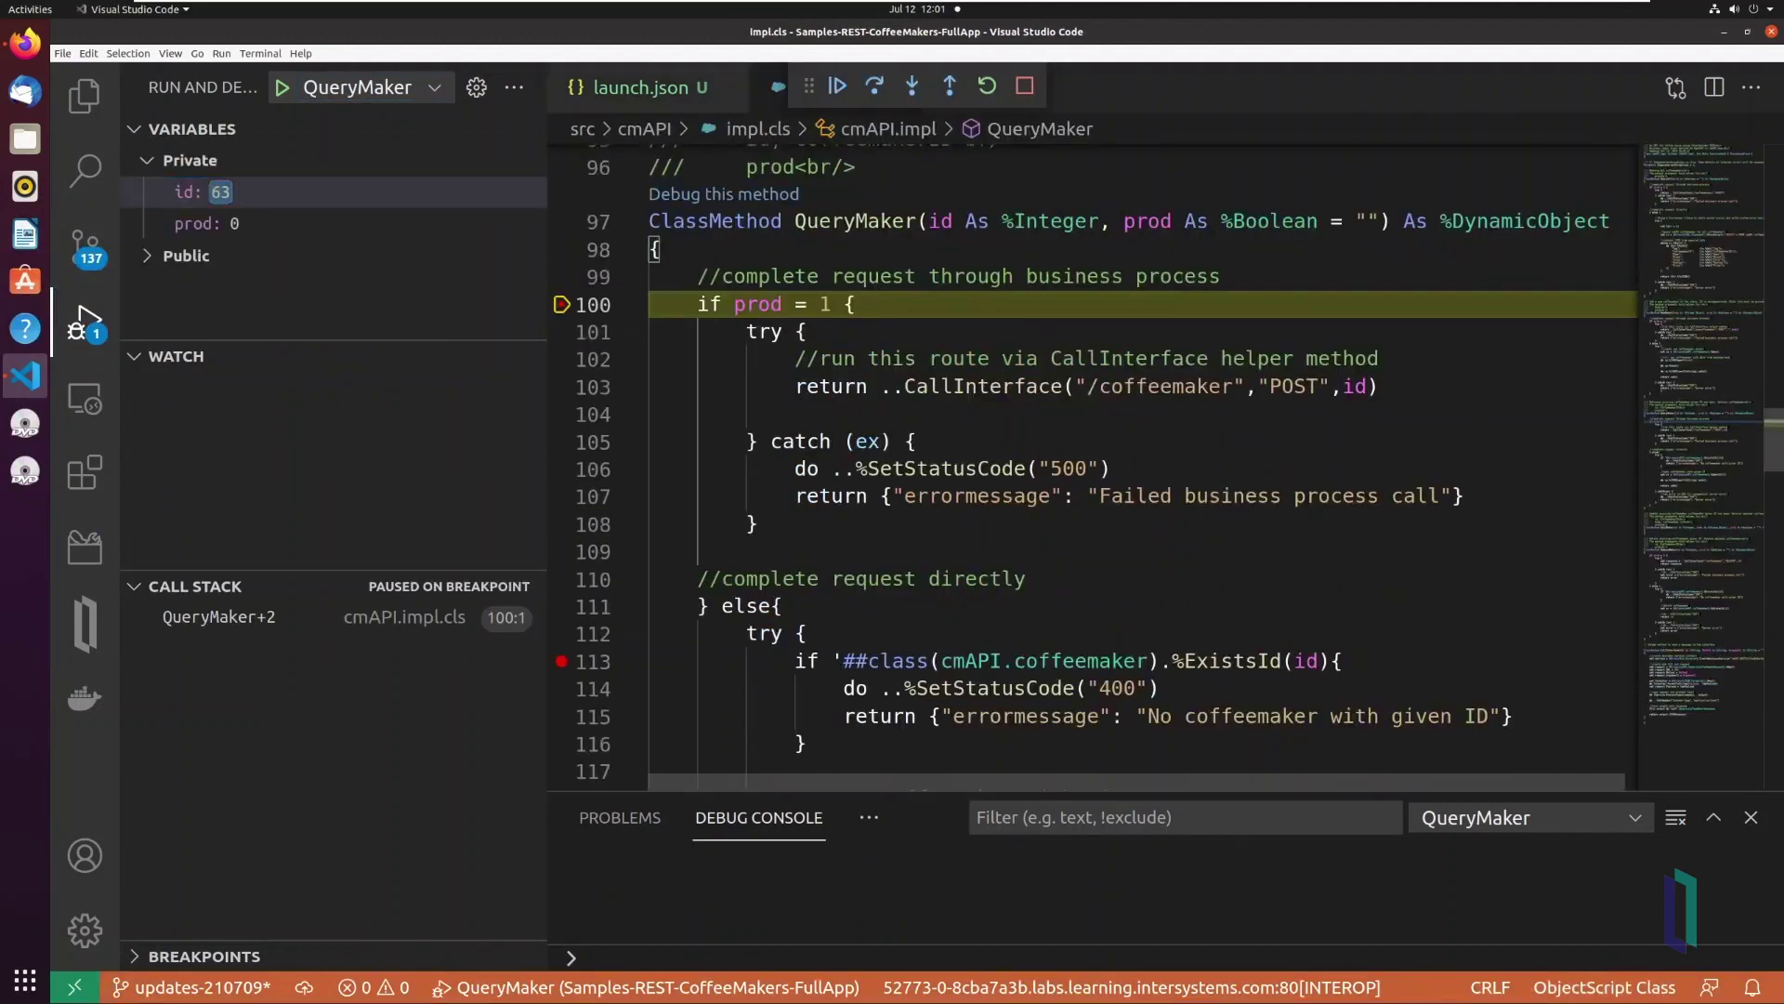
pyautogui.press('F10')
pyautogui.press('F11')
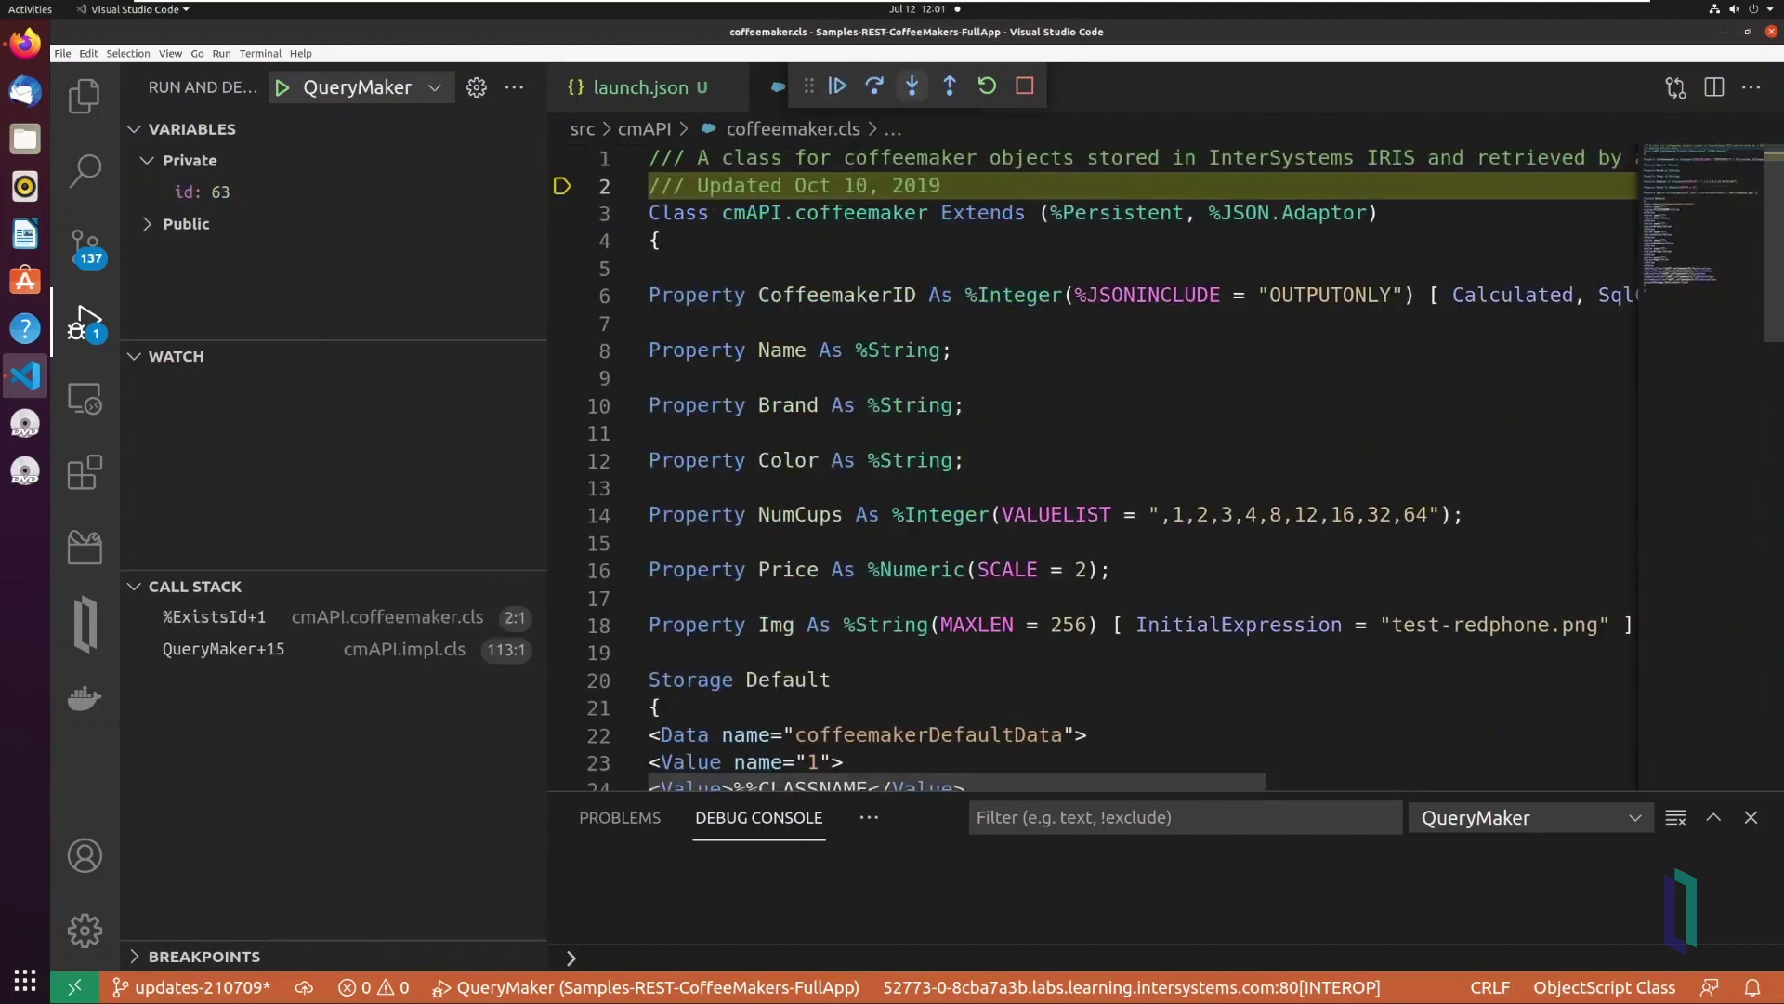
# - Step out to impl.cls, through %OpenId and %Open, back to line 121, then continue
pyautogui.click(950, 86)
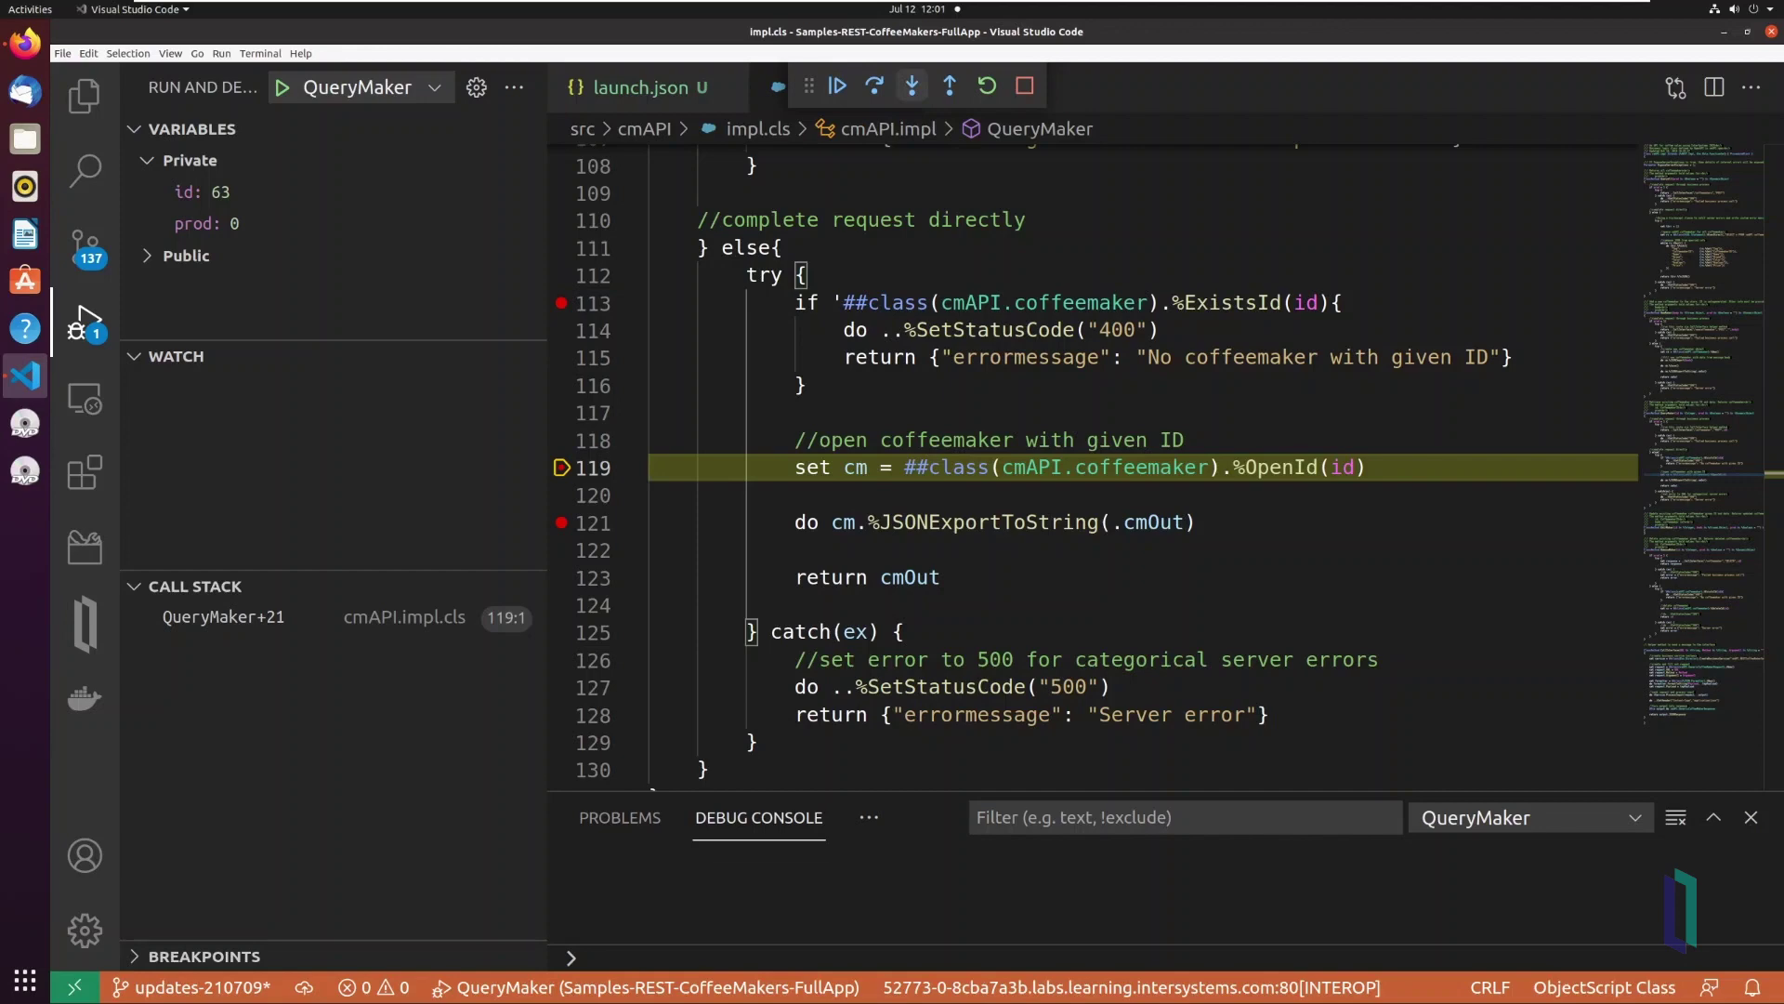
pyautogui.click(911, 85)
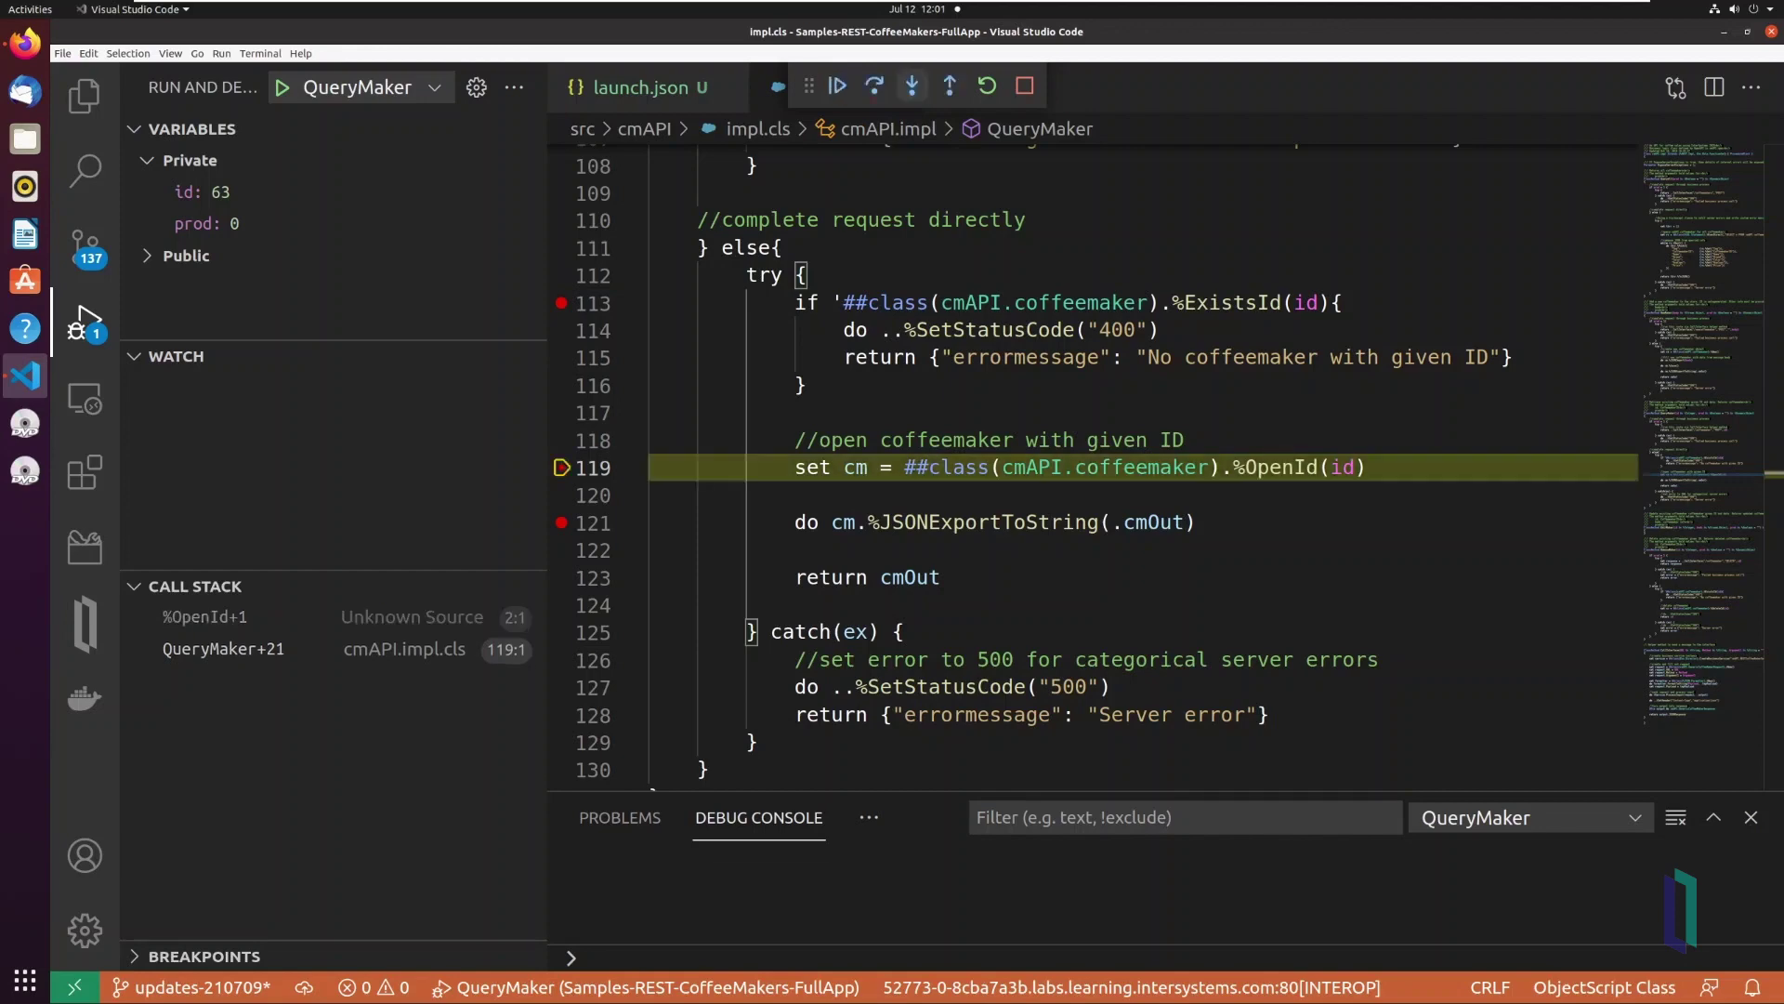
pyautogui.click(912, 86)
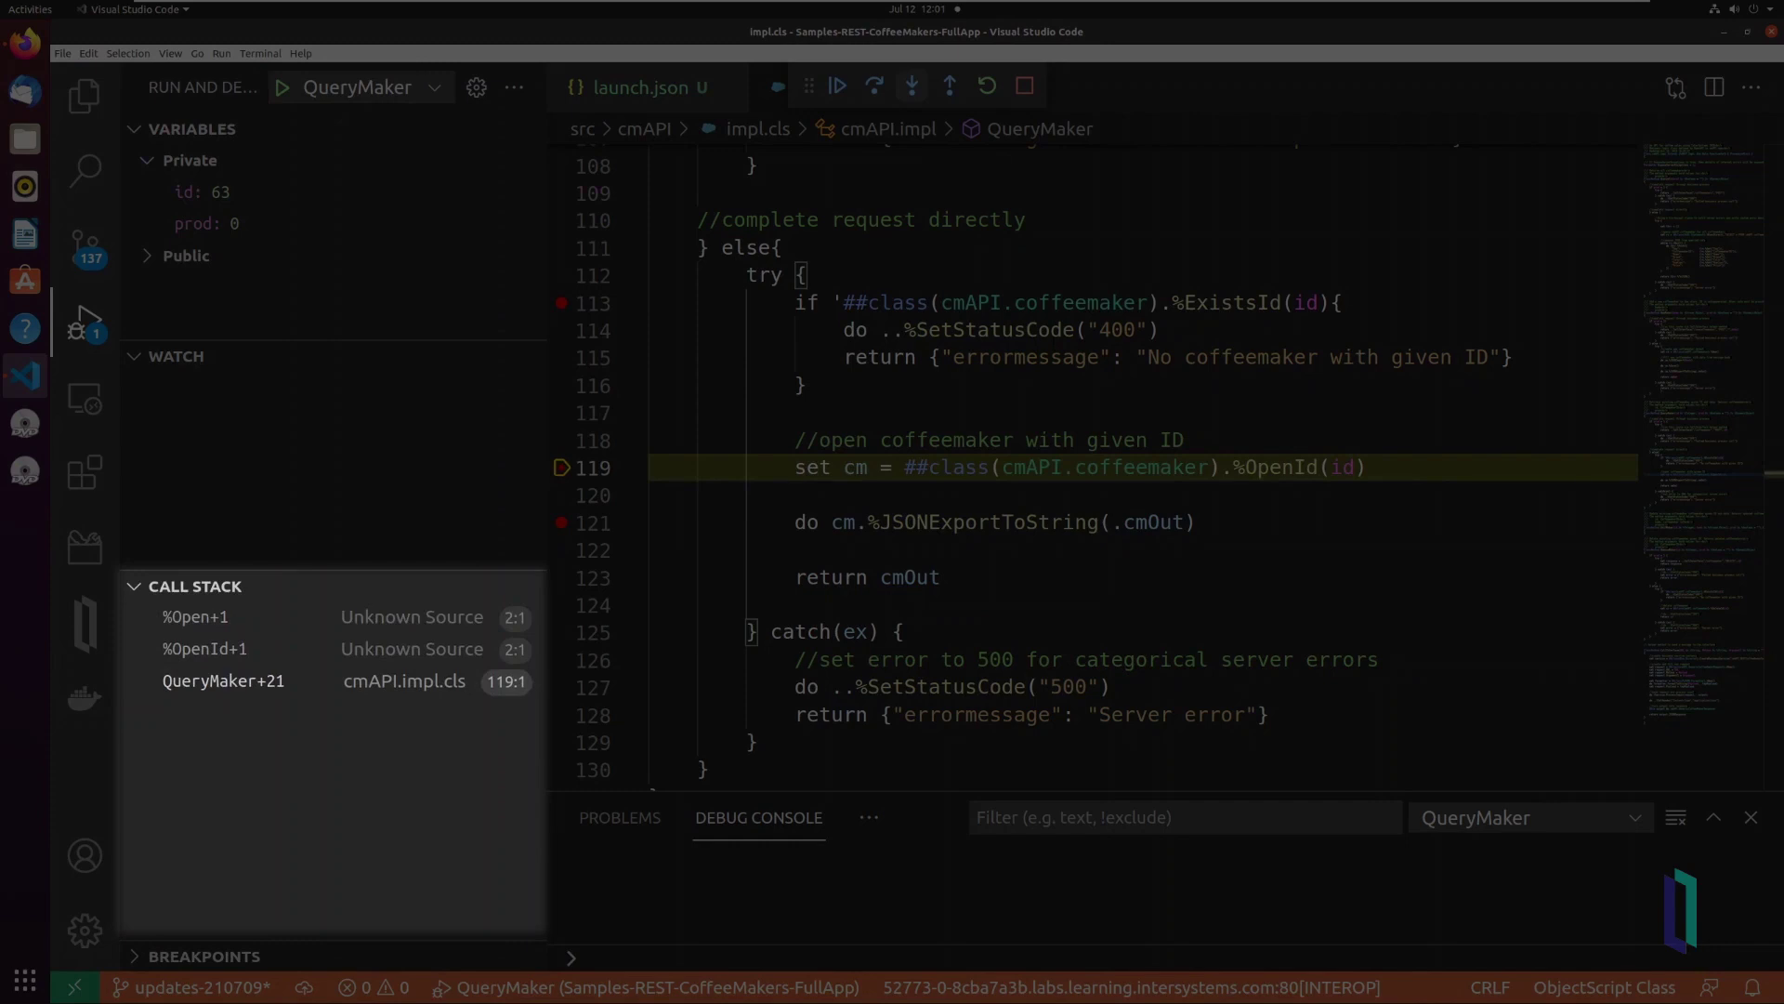
pyautogui.click(913, 85)
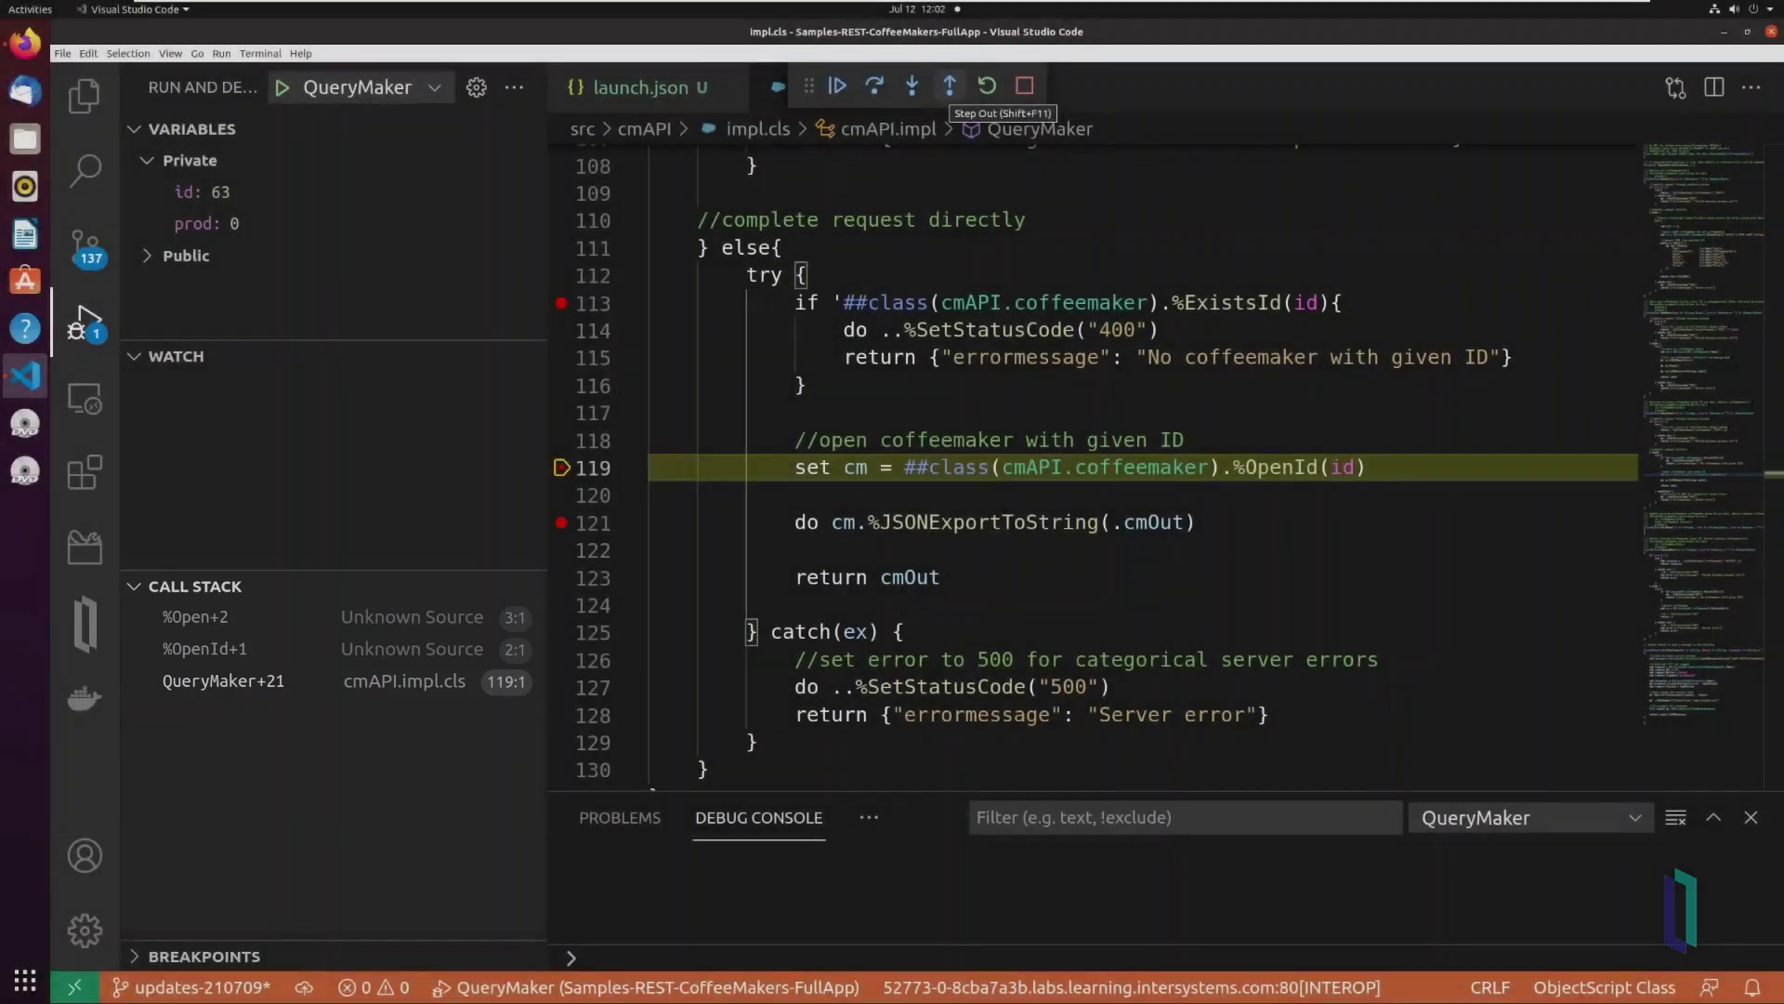
pyautogui.click(949, 84)
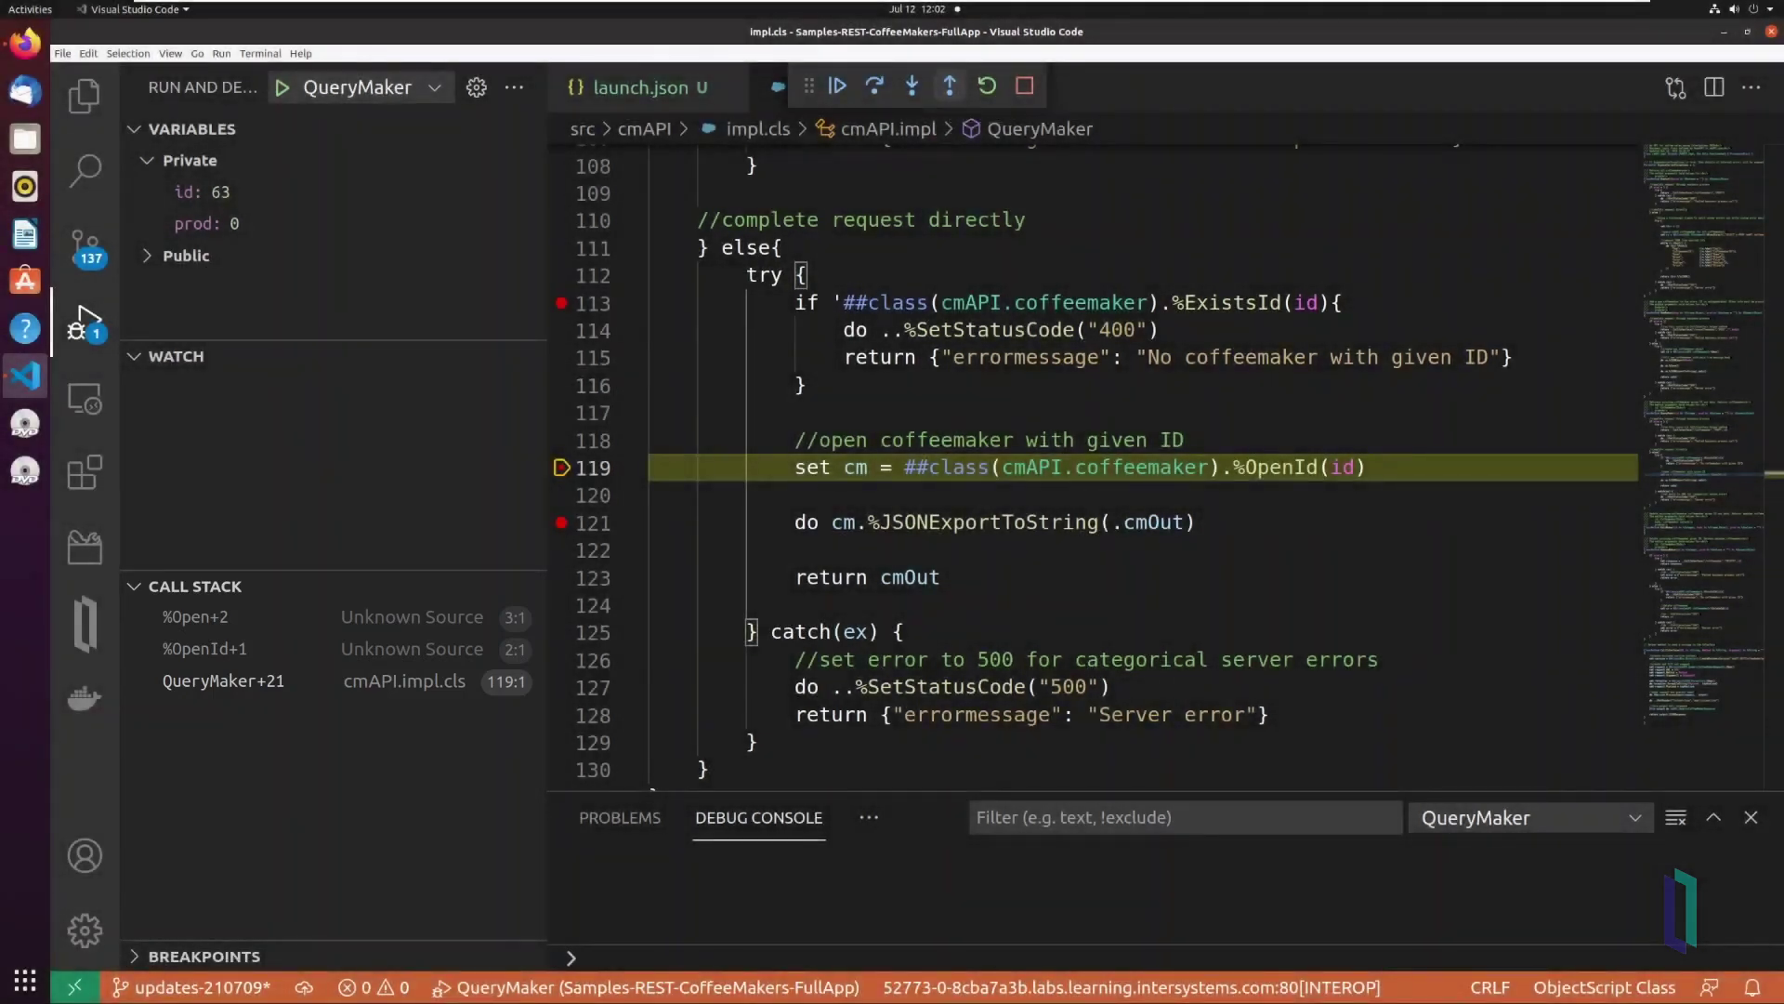
pyautogui.click(836, 84)
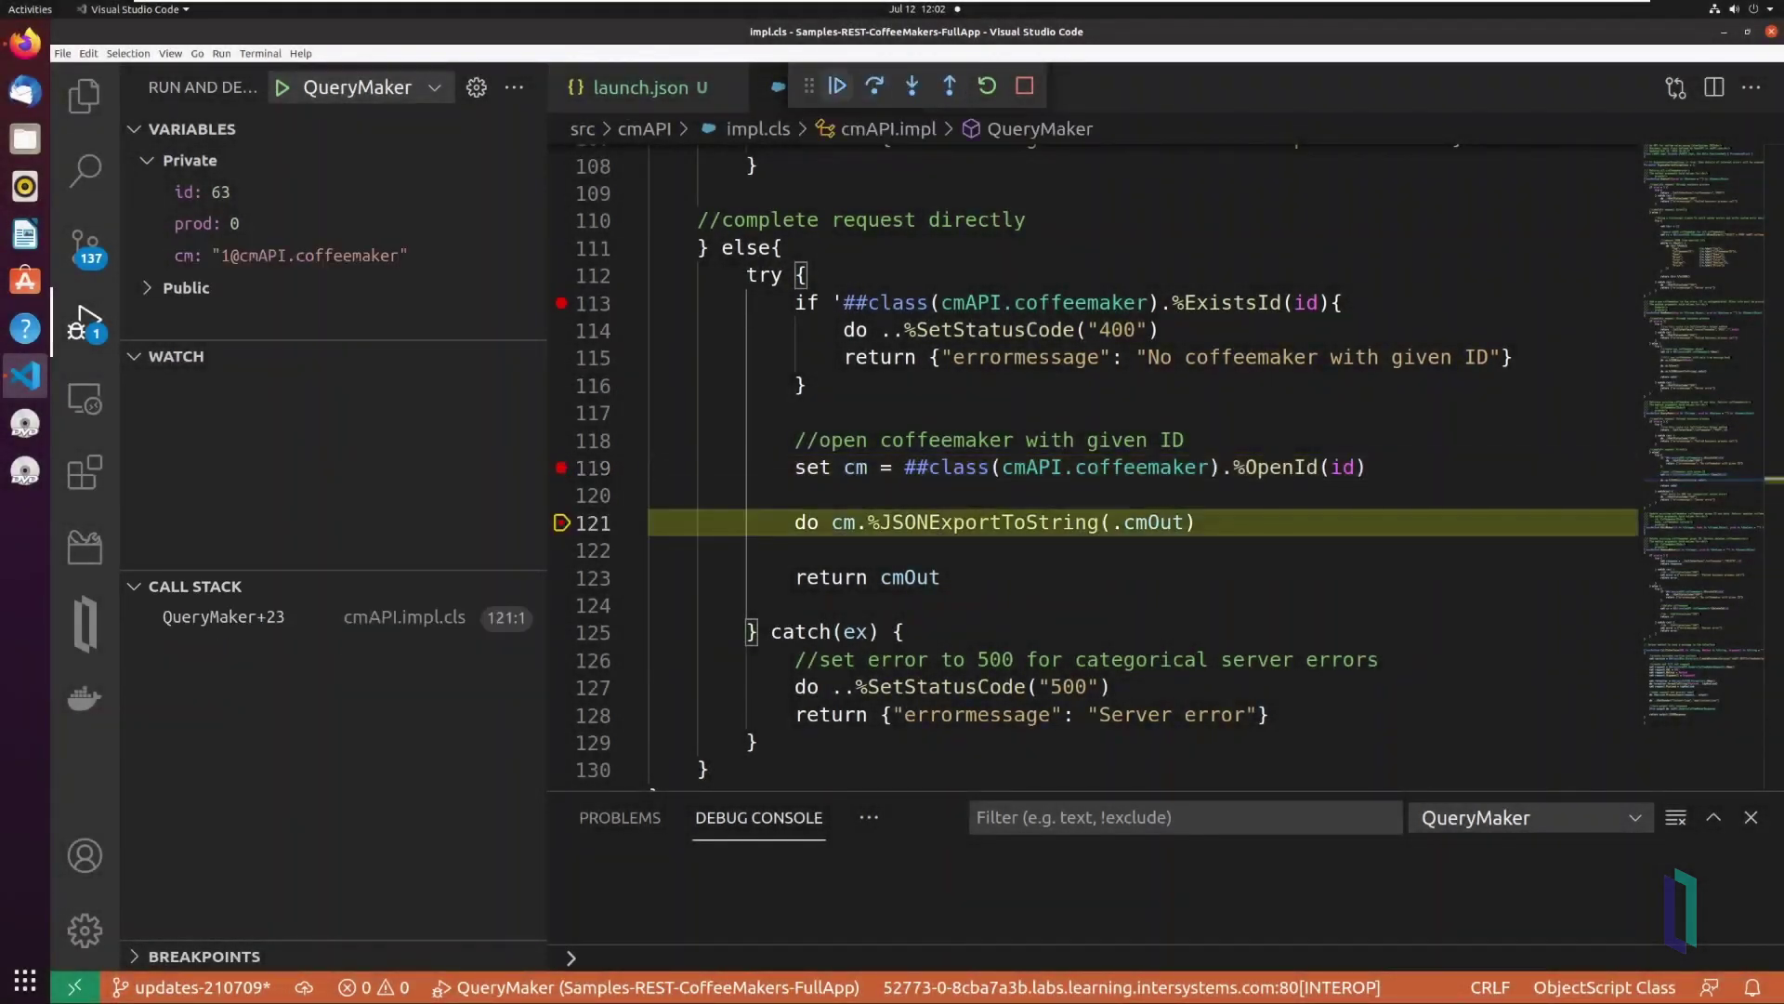